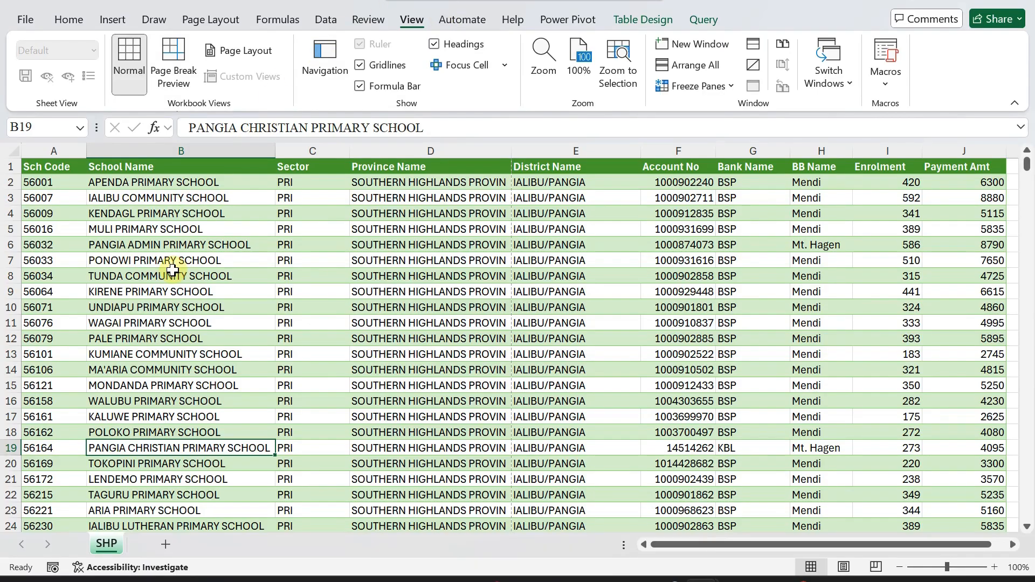
Scroll to the end of the school table and select rows 747–750.
scroll(184, 244, "down", 2)
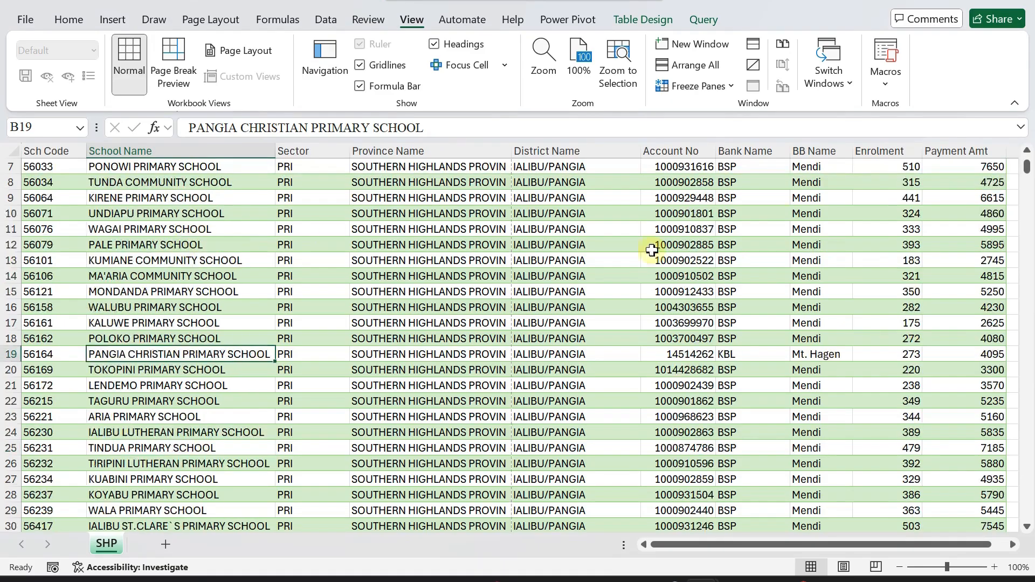
left_click_drag(1027, 165, 1021, 520)
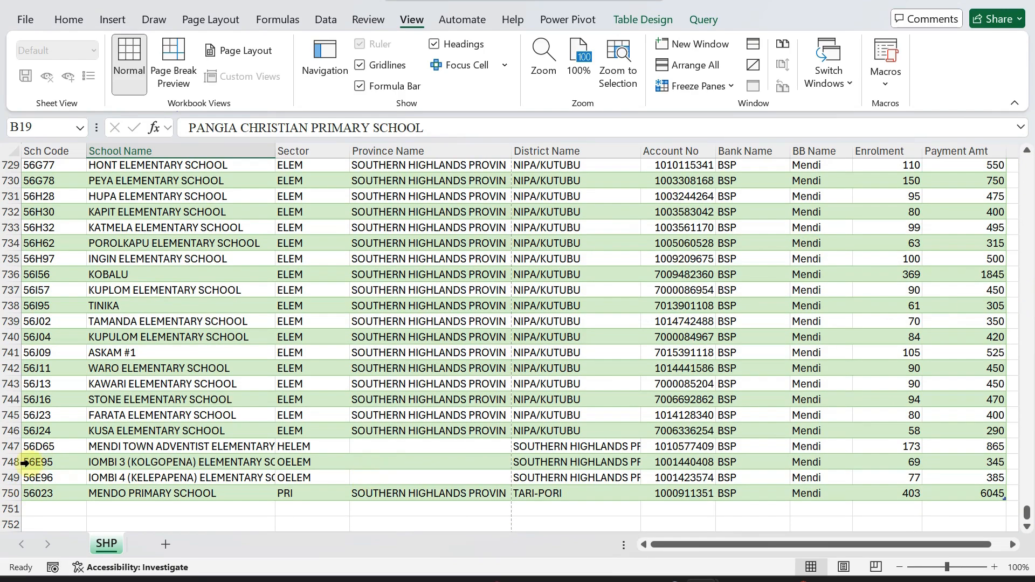
left_click_drag(10, 447, 5, 499)
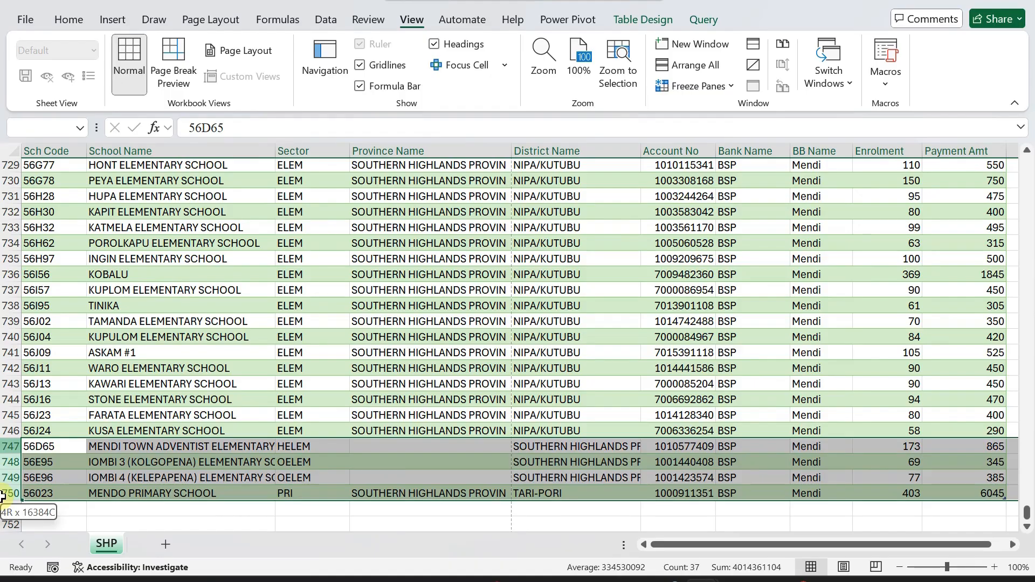
Delete rows 747–750 so the table ends at row 746 with KUSA ELEMENTARY SCHOOL.
right_click(10, 465)
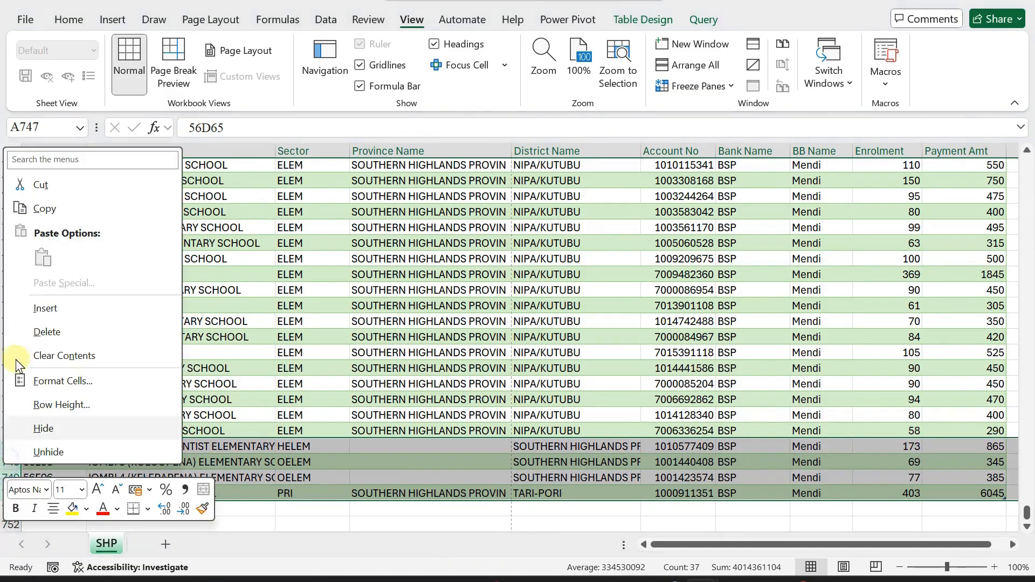
left_click(35, 333)
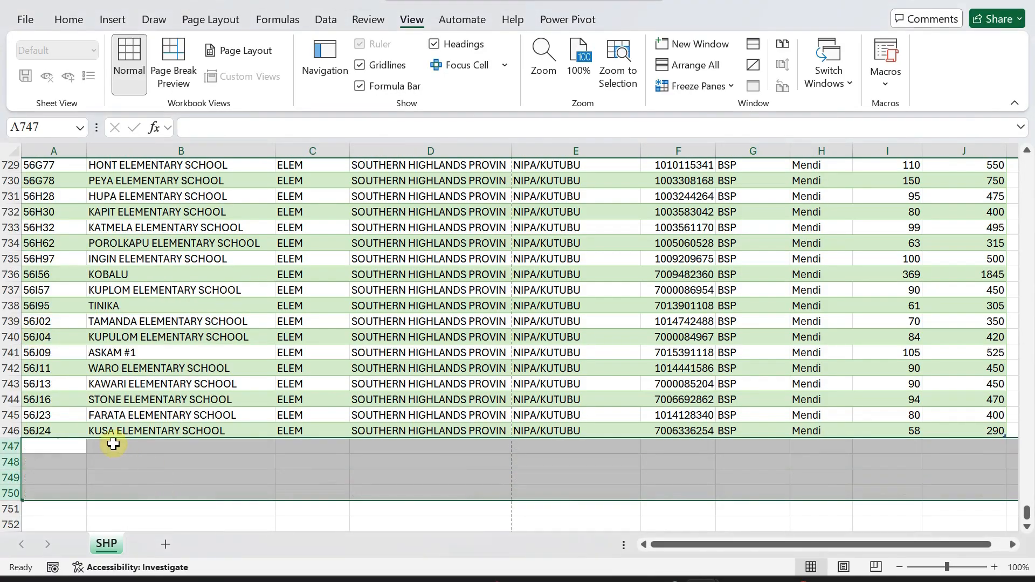
left_click(44, 444)
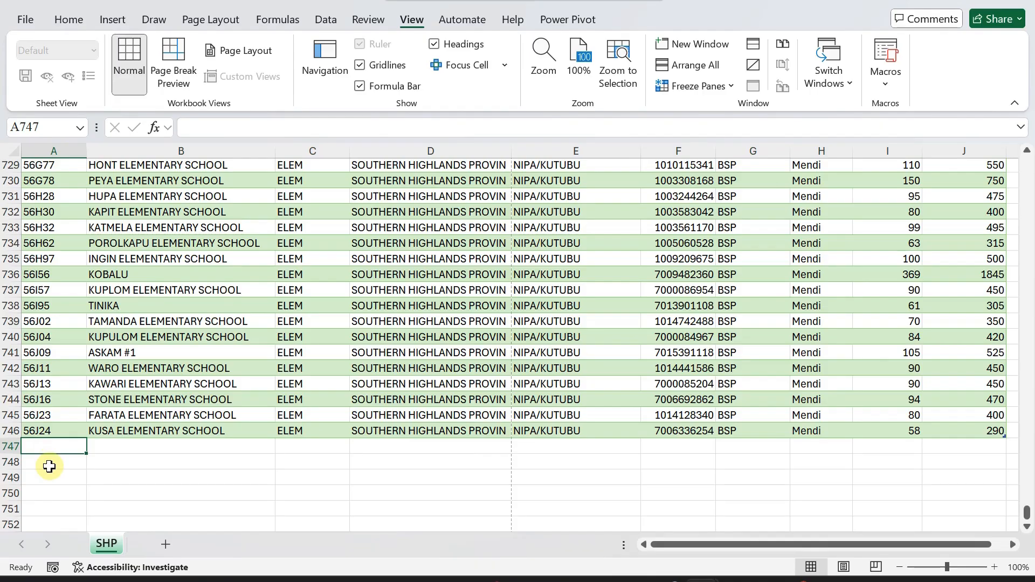
scroll(965, 254, "up", 4)
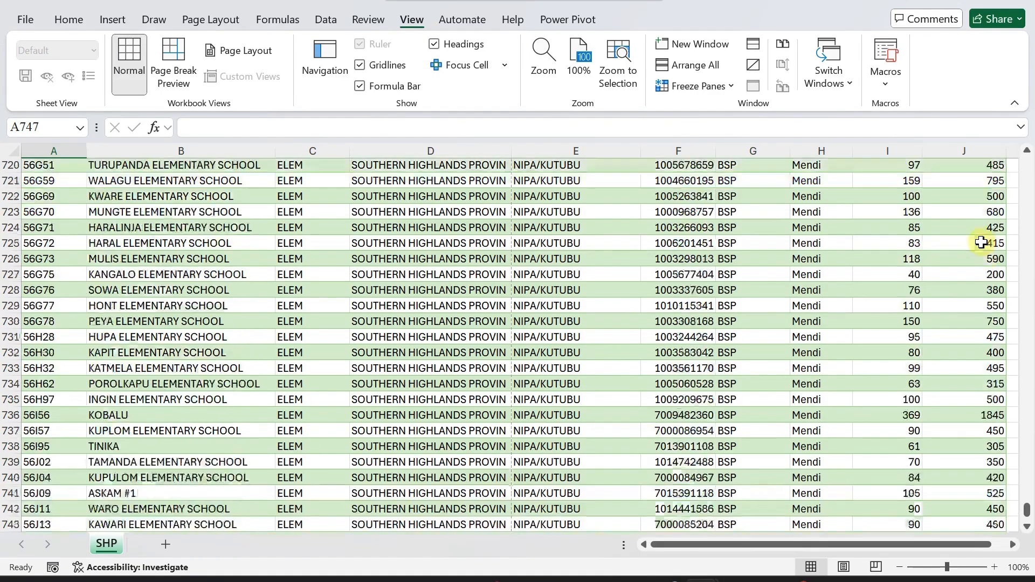
Return to the top and select the Sch Code, School Name, Province Name and Sector columns.
left_click_drag(1026, 505, 1032, 159)
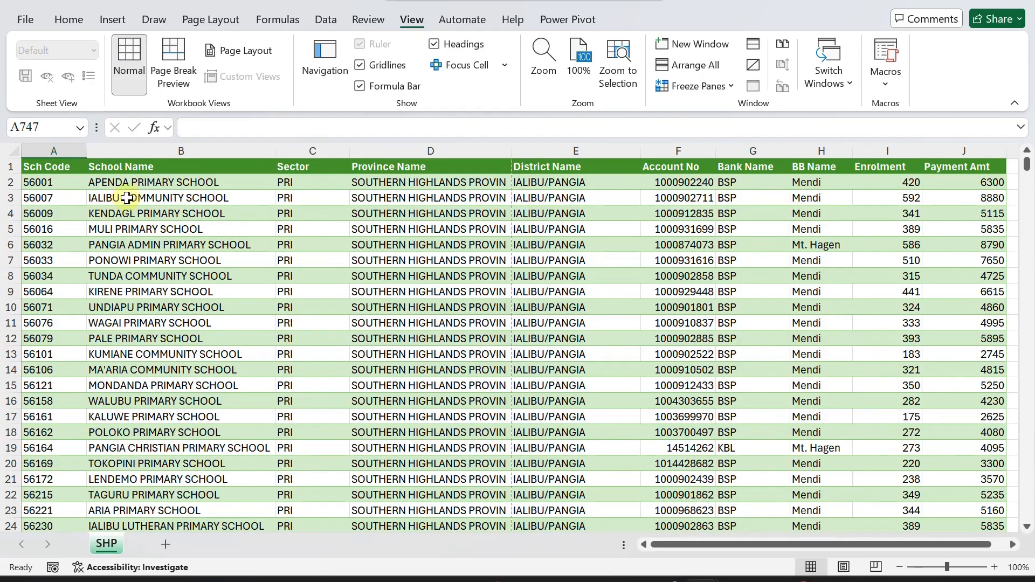
left_click(54, 152)
left_click(162, 152)
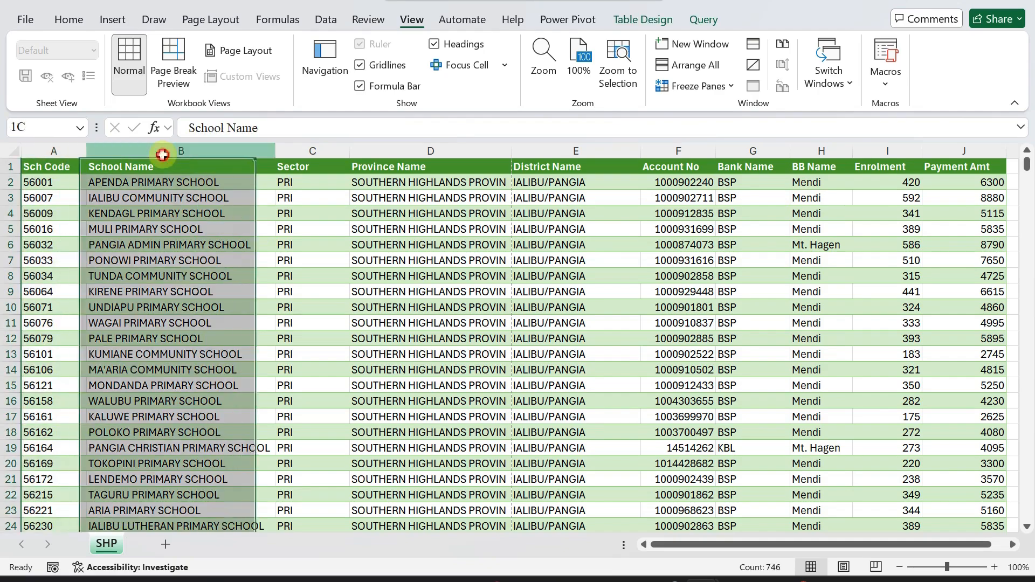
left_click(361, 151)
left_click(318, 151)
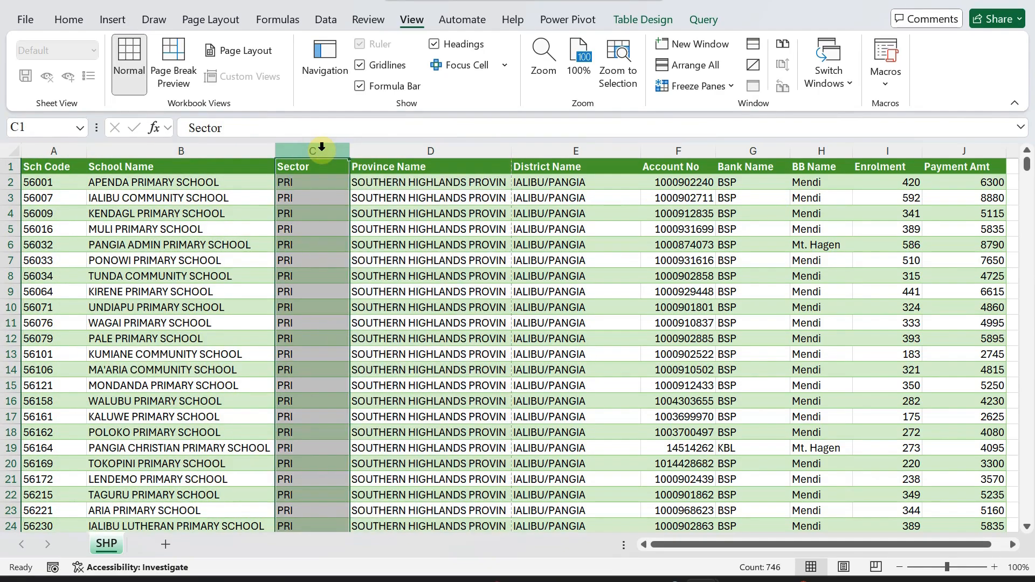
Review each column in turn from Sch Code through Payment Amt, then open the File backstage.
left_click(33, 154)
left_click(143, 155)
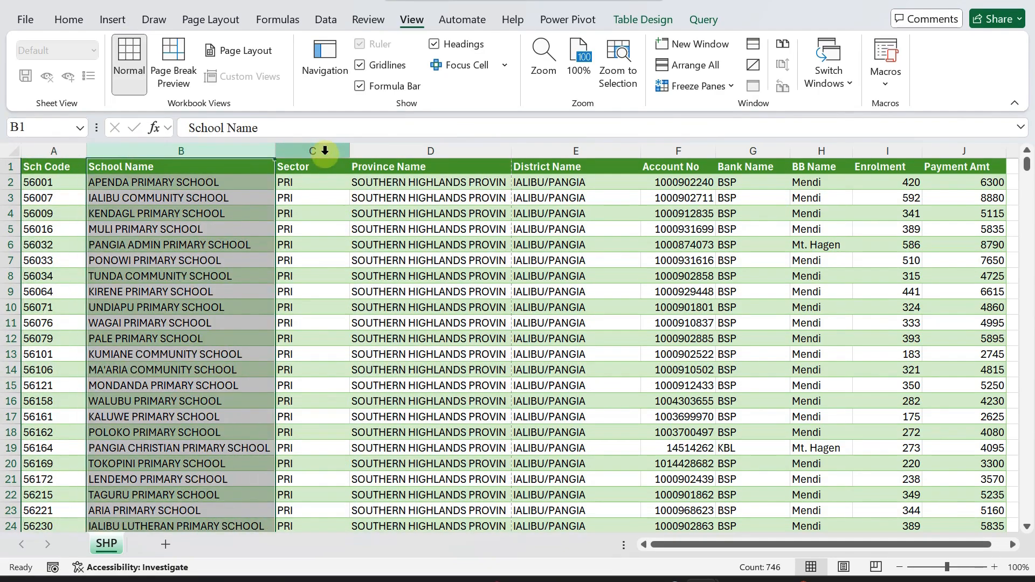
left_click(325, 153)
left_click(399, 151)
left_click(572, 151)
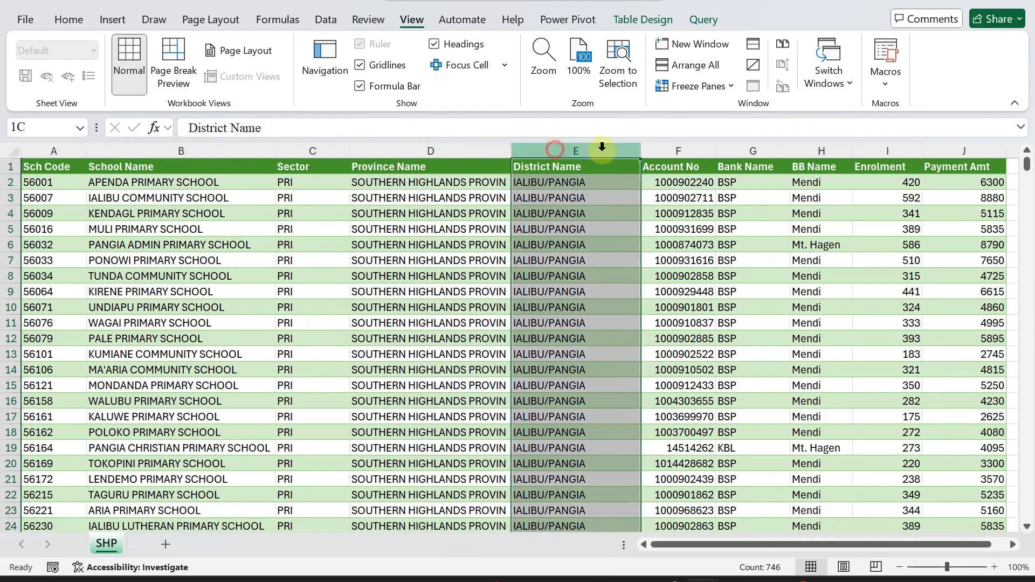
left_click(695, 151)
left_click(776, 149)
left_click(825, 150)
left_click(885, 150)
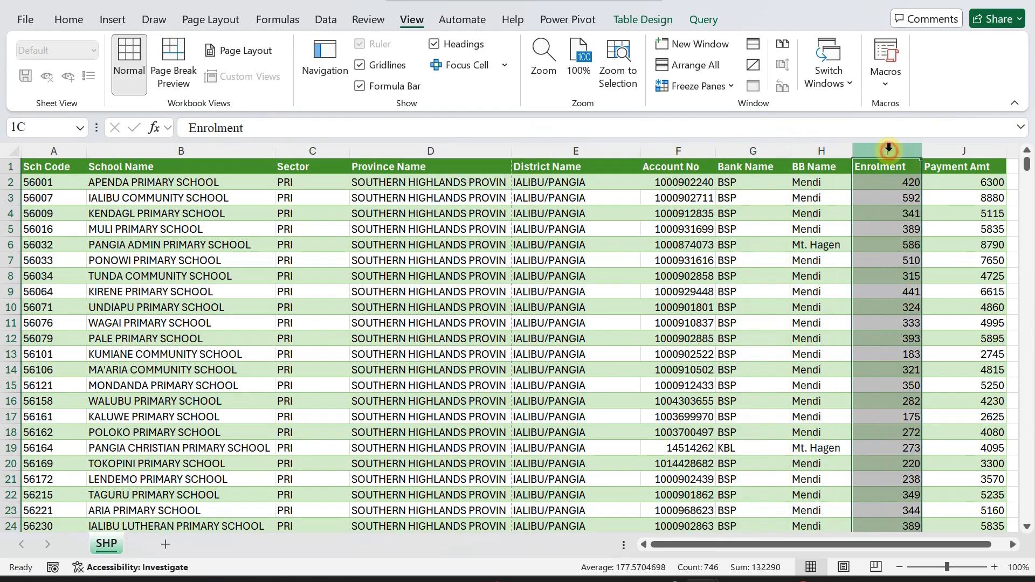
left_click(941, 147)
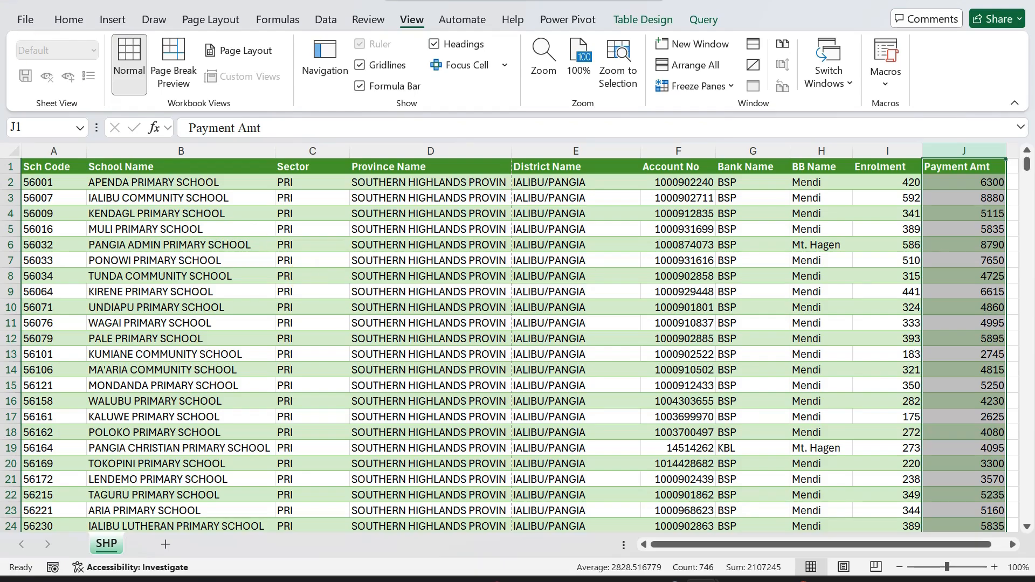
left_click(24, 20)
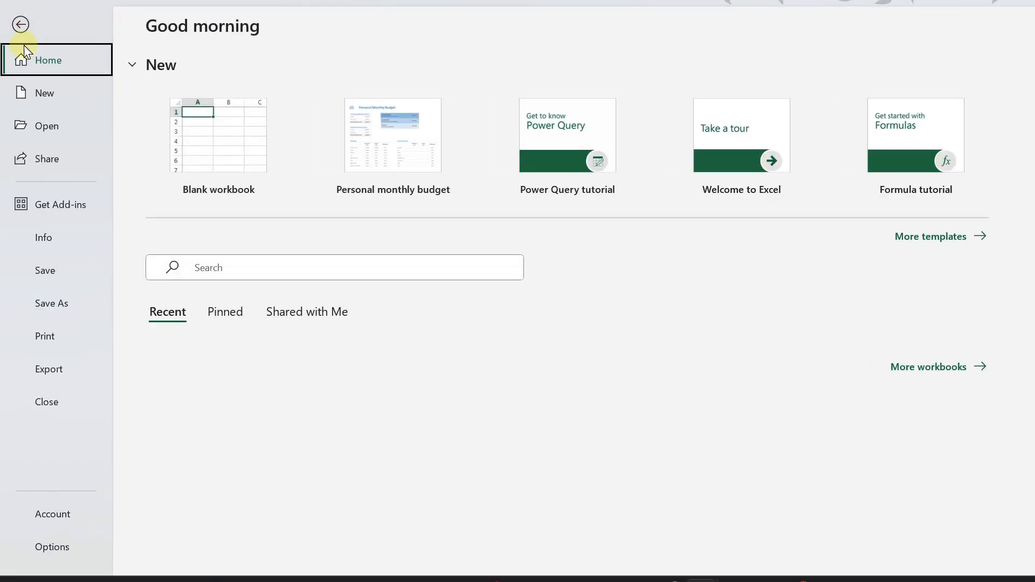
Open the print preview and page through pages 2 to 6 of the portrait A4 layout.
left_click(47, 339)
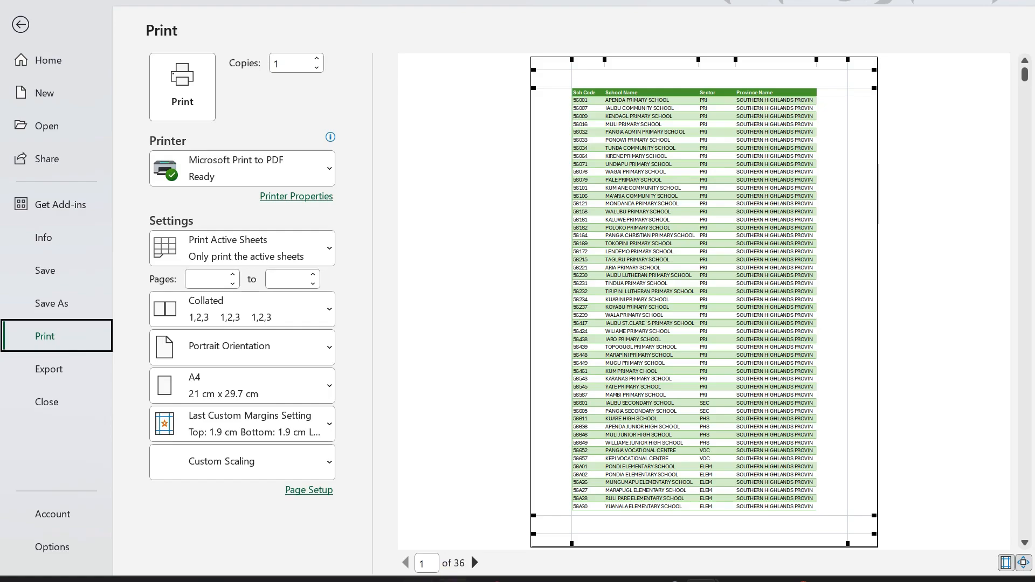
left_click(474, 563)
left_click(474, 563)
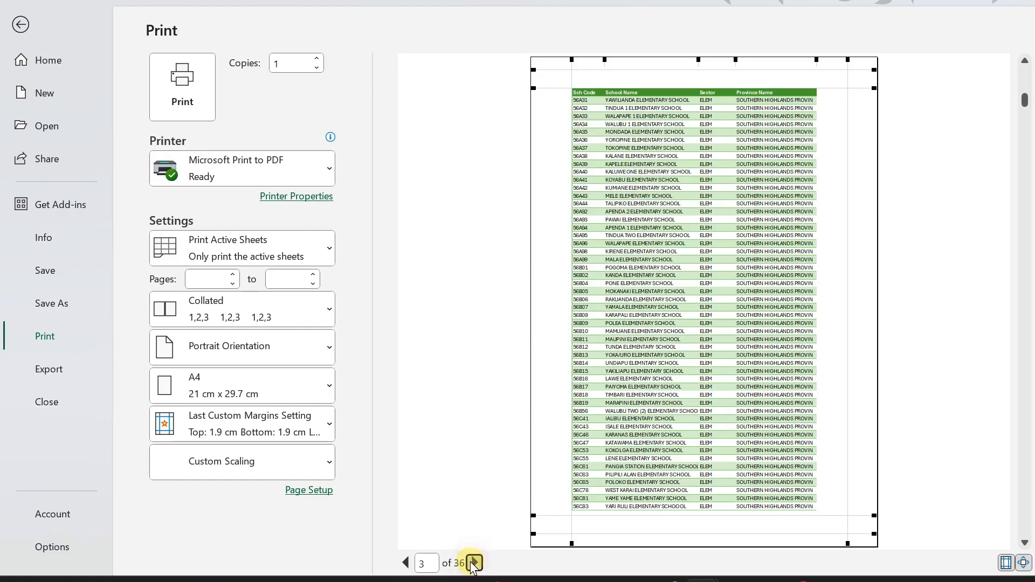
left_click(474, 563)
left_click(474, 563)
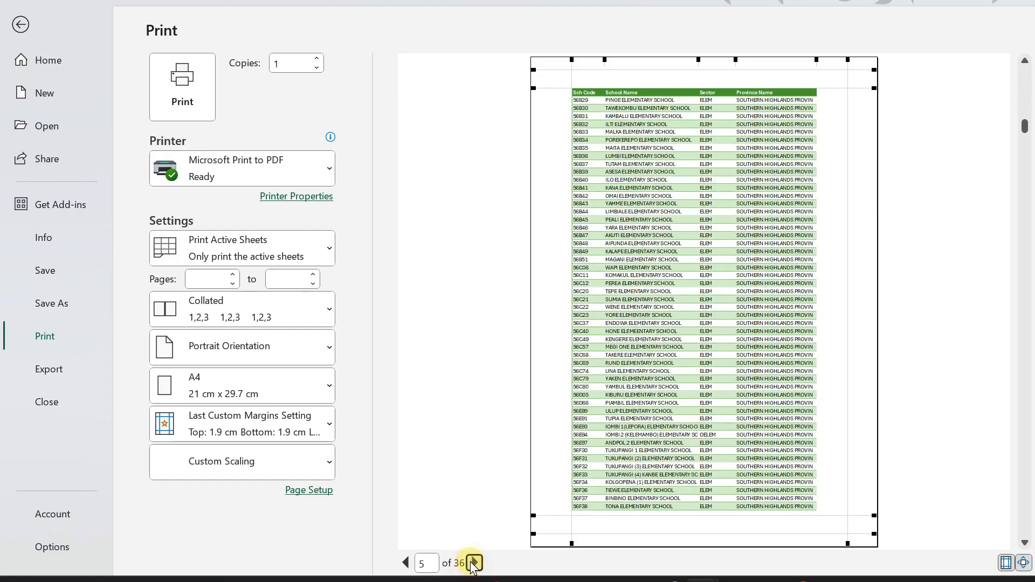
left_click(474, 562)
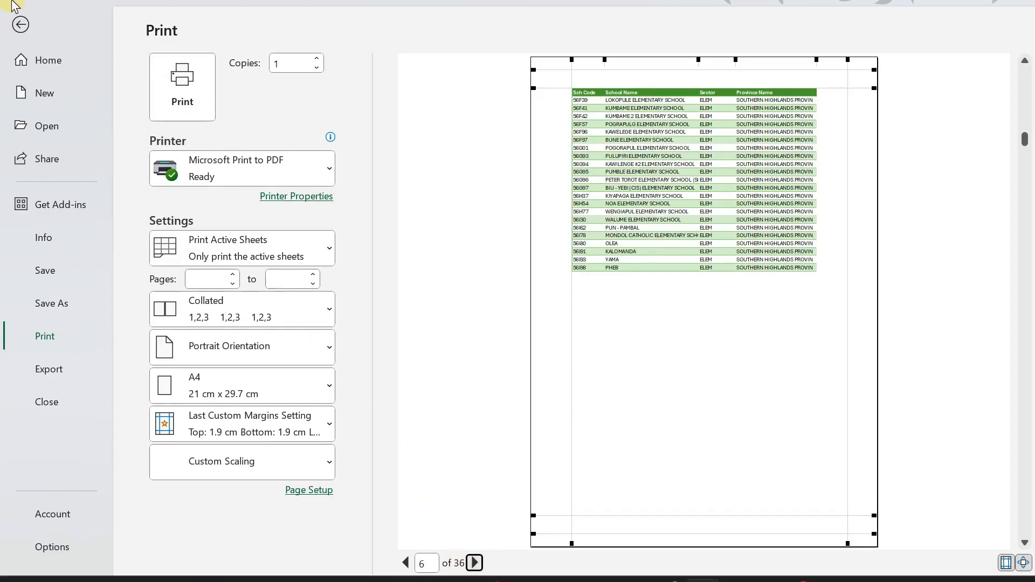
Leave and reopen the print preview, then view page 2 again.
left_click(21, 26)
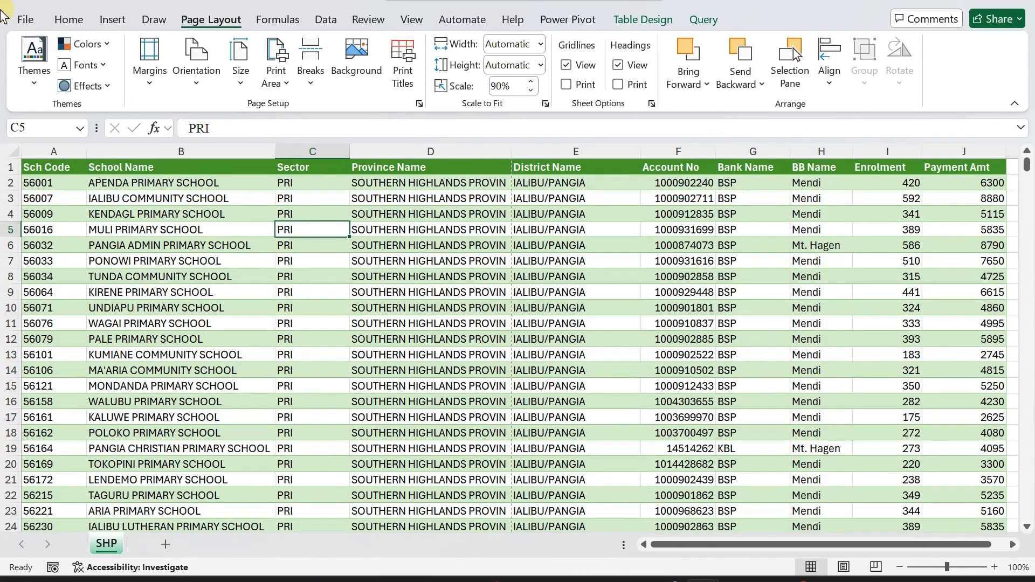
left_click(25, 19)
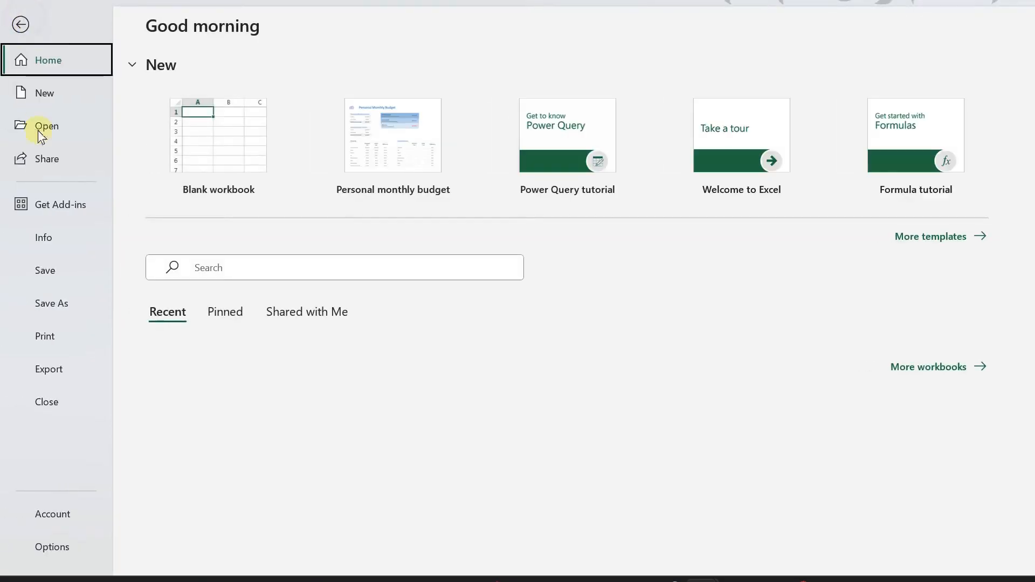
left_click(48, 335)
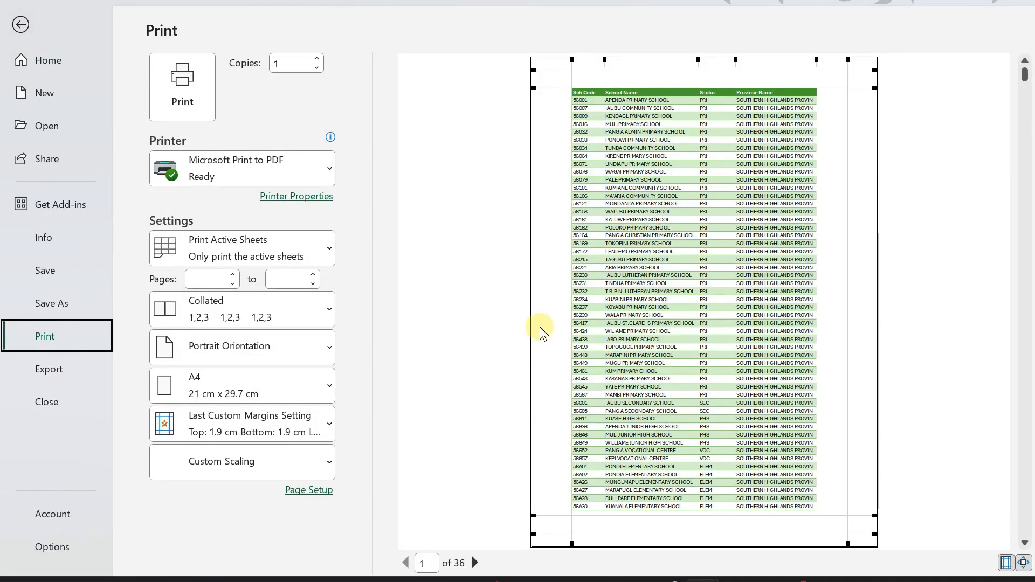
left_click(474, 563)
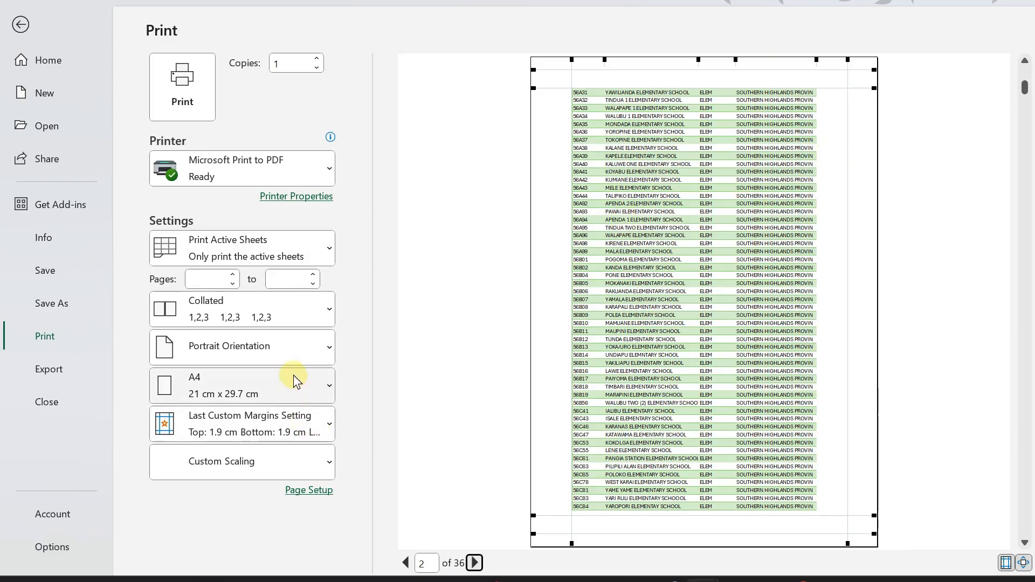
left_click(318, 356)
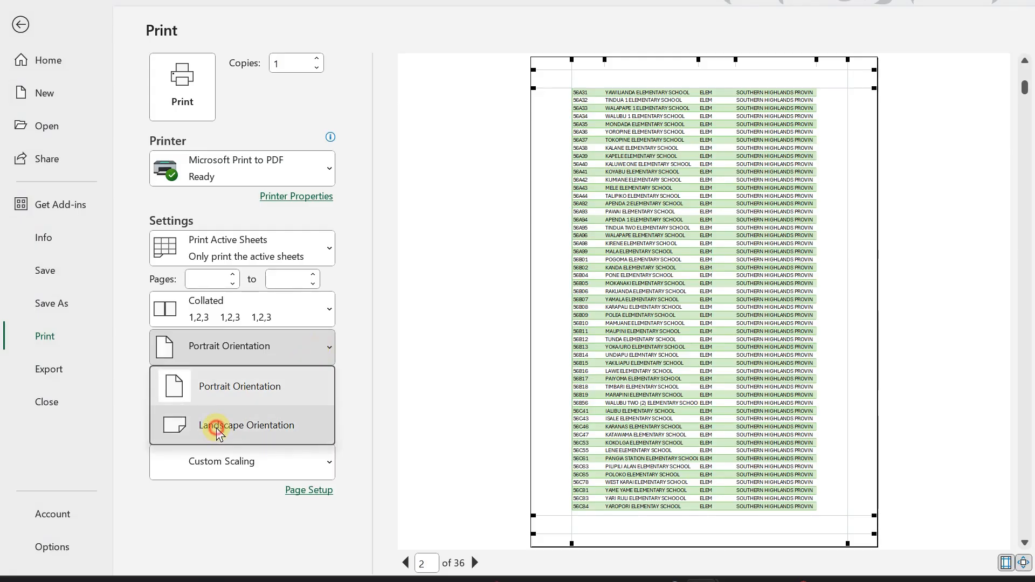
left_click(215, 427)
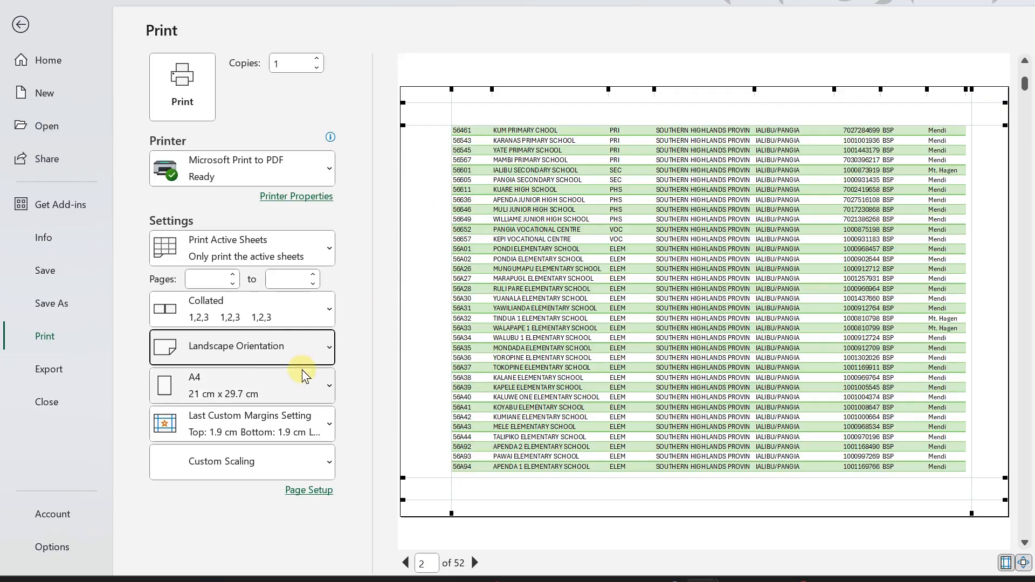
left_click(325, 347)
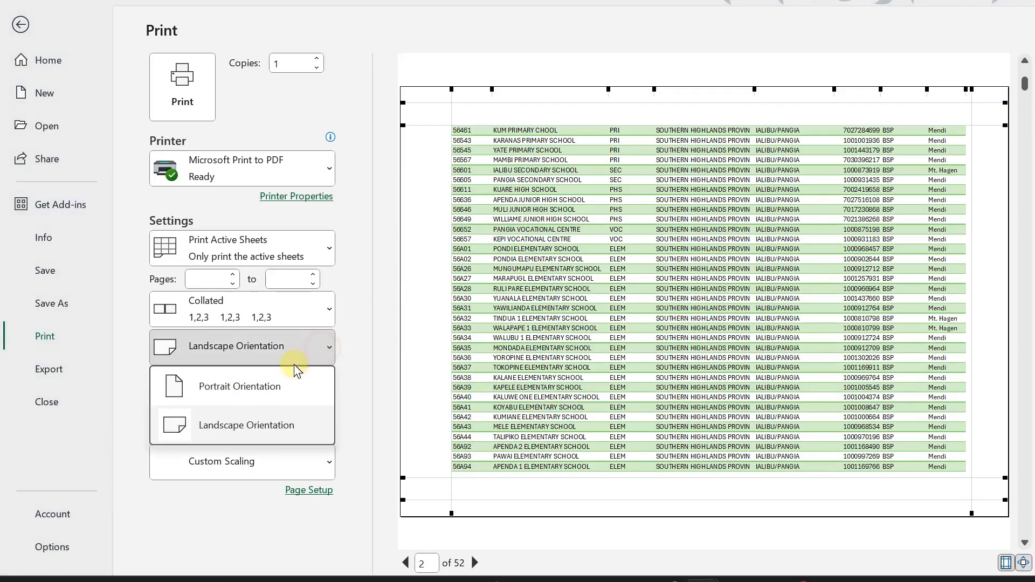
left_click(221, 387)
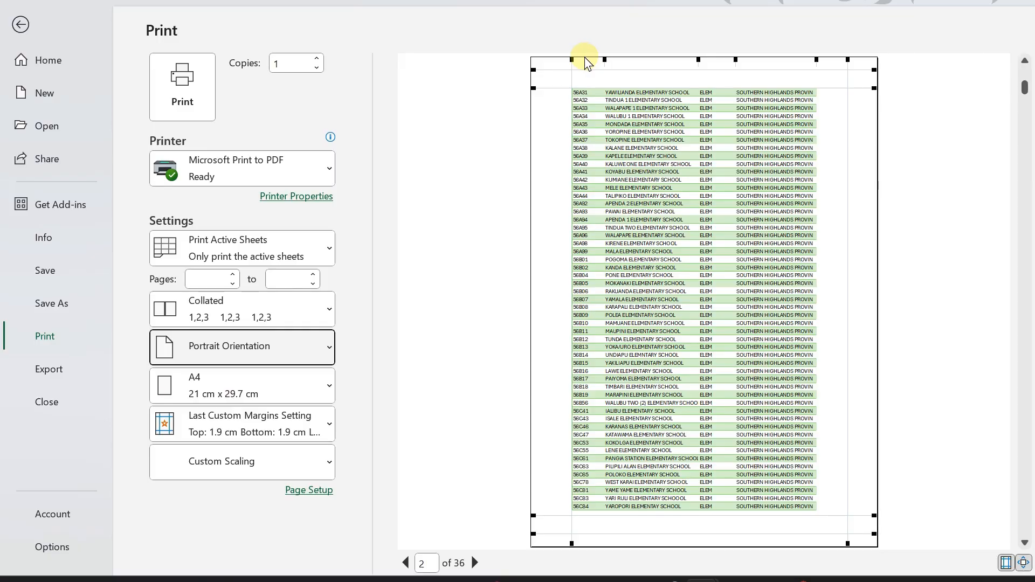
Confirm page 2 of 36 prints without a header row, then return to the SHP worksheet.
left_click(405, 563)
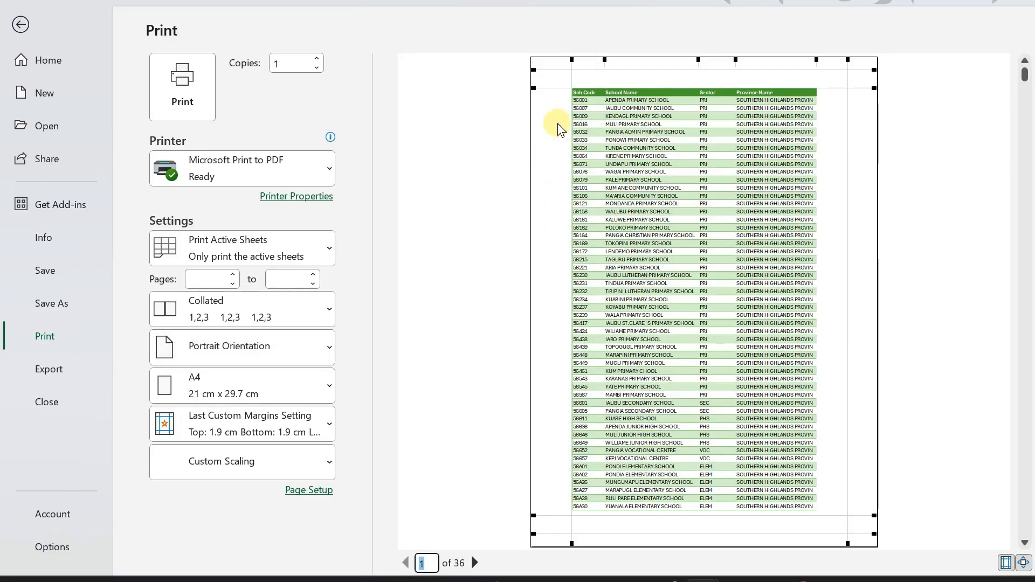
left_click(425, 563)
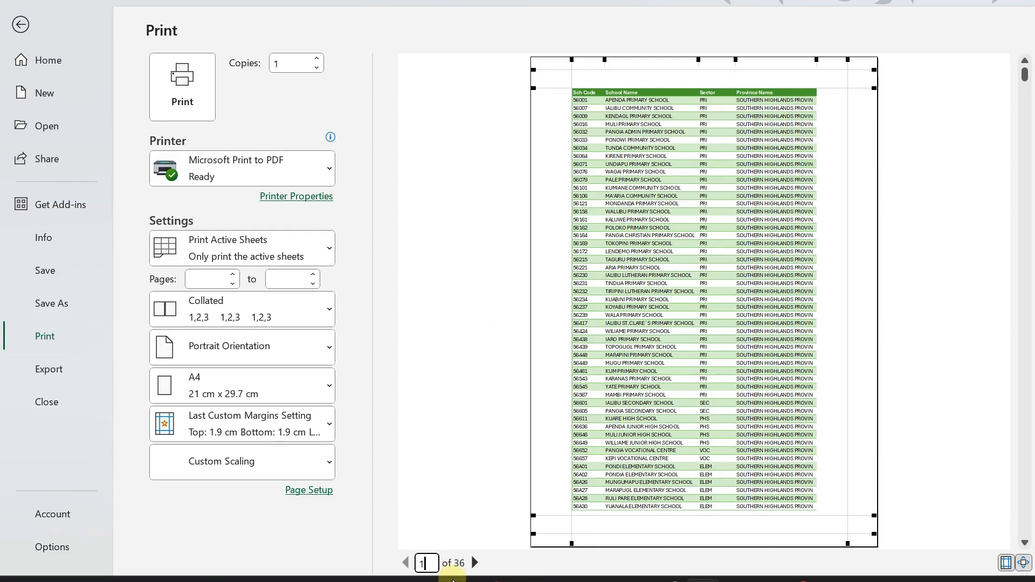
left_click(475, 562)
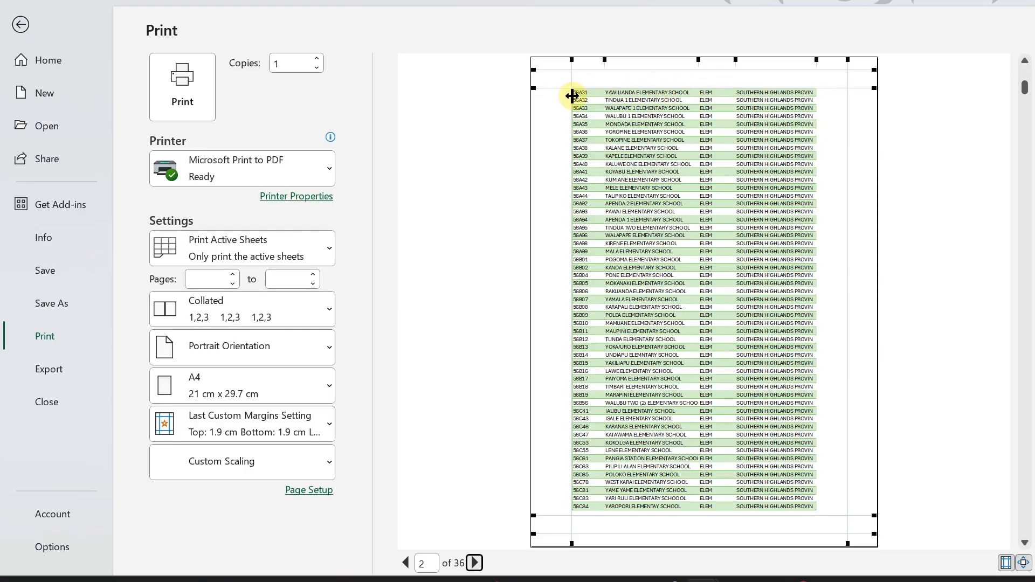
left_click(22, 24)
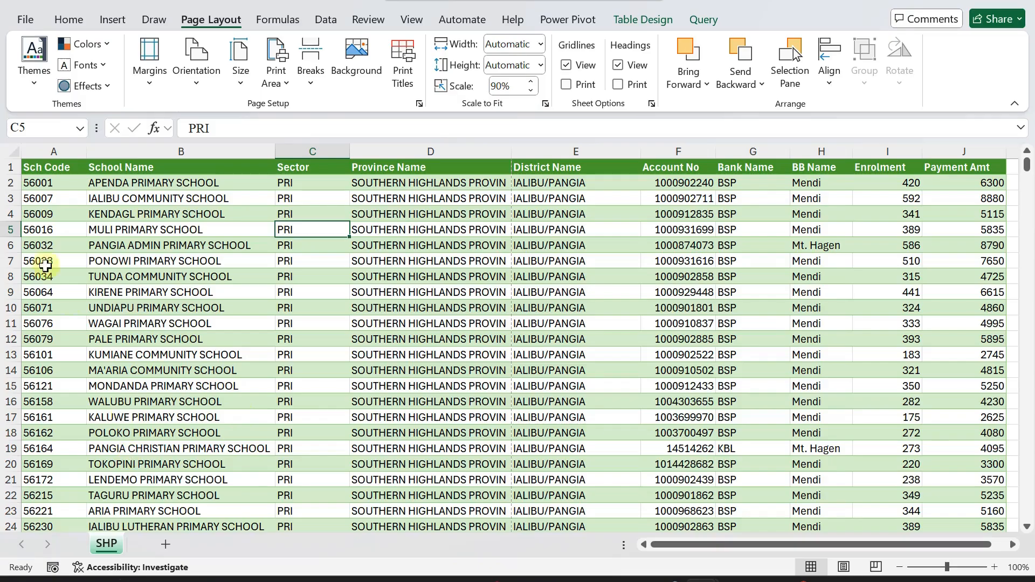
left_click(9, 166)
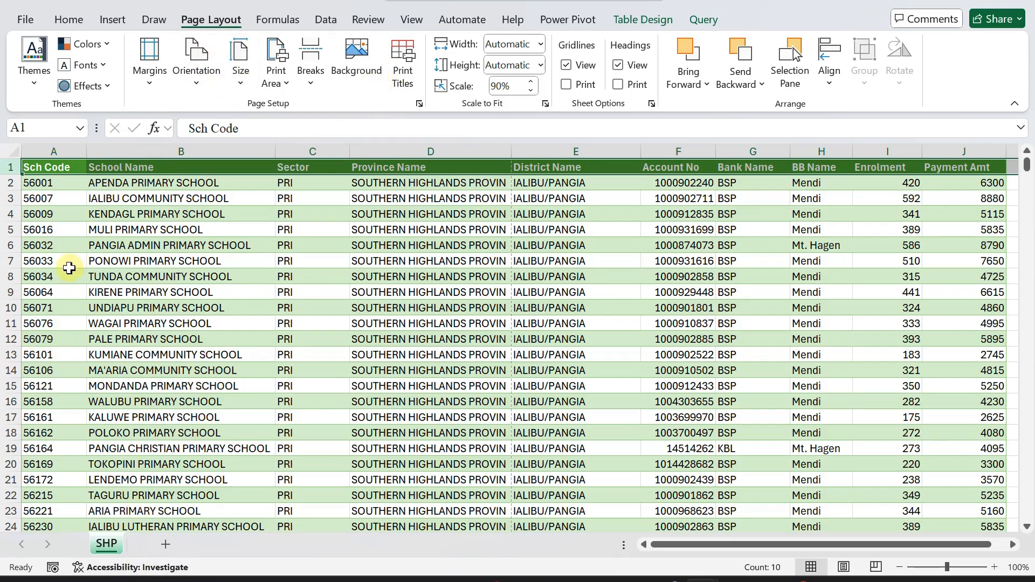
left_click(21, 20)
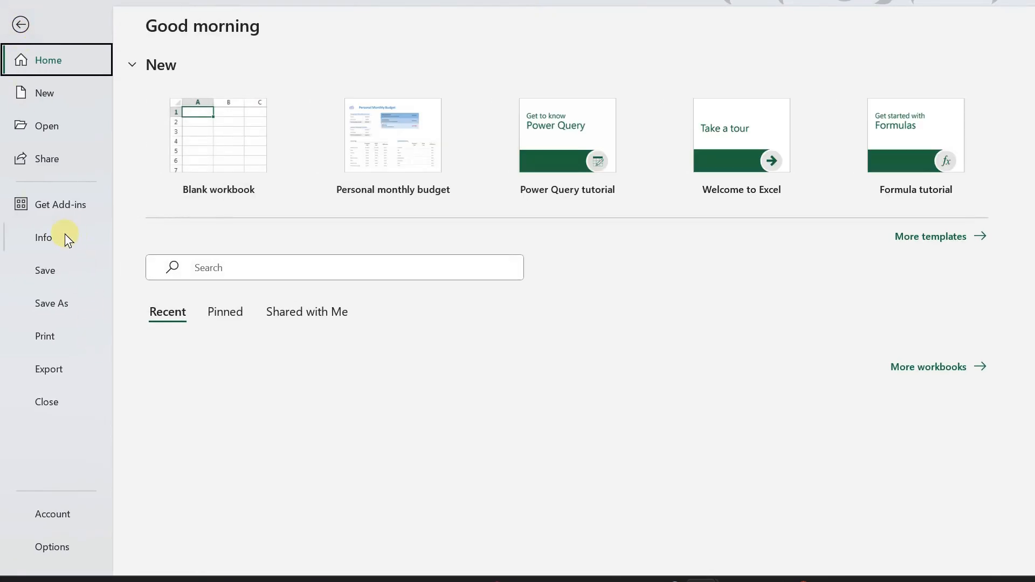
left_click(42, 339)
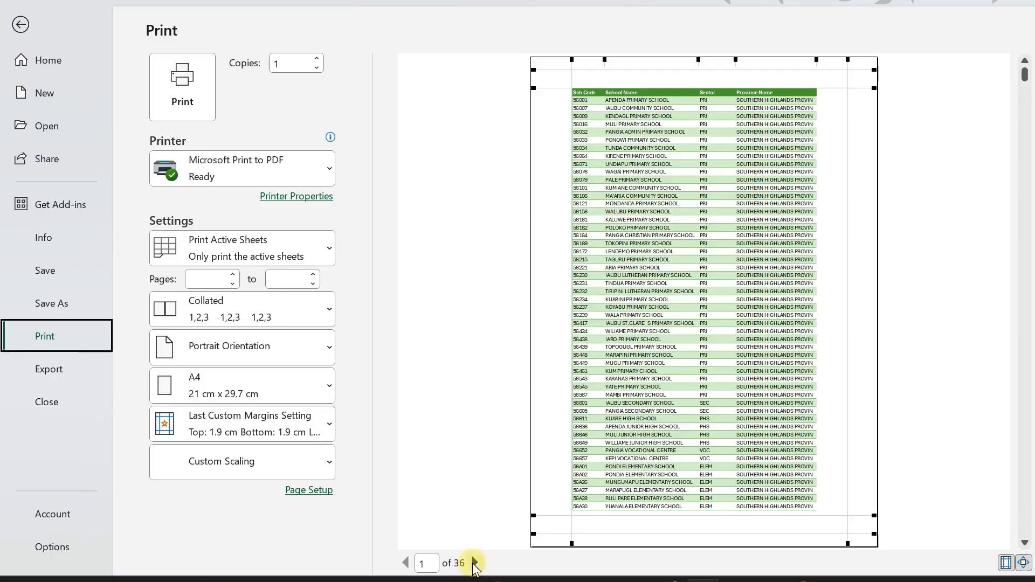
left_click(474, 563)
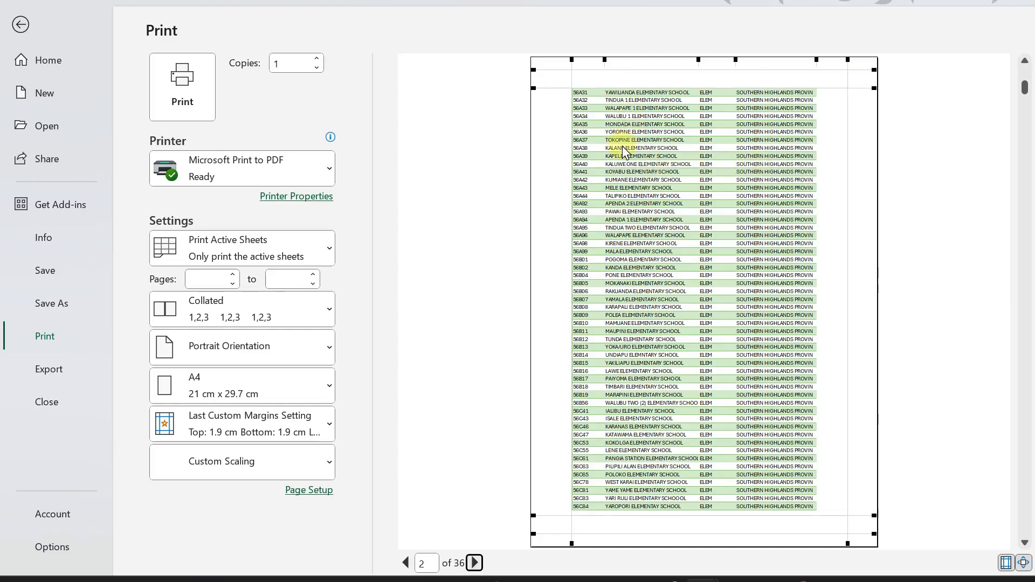
left_click(406, 563)
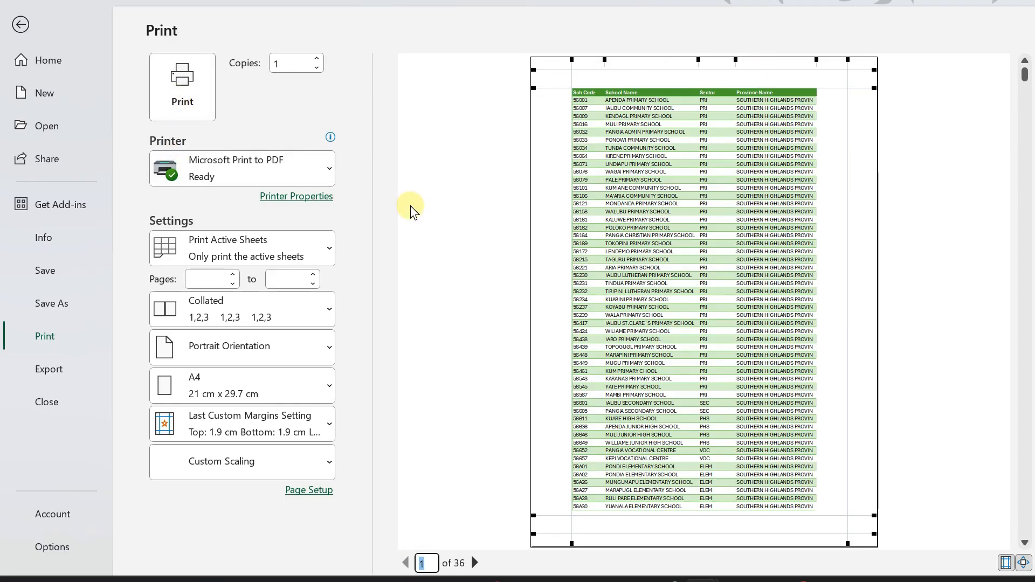
left_click(20, 24)
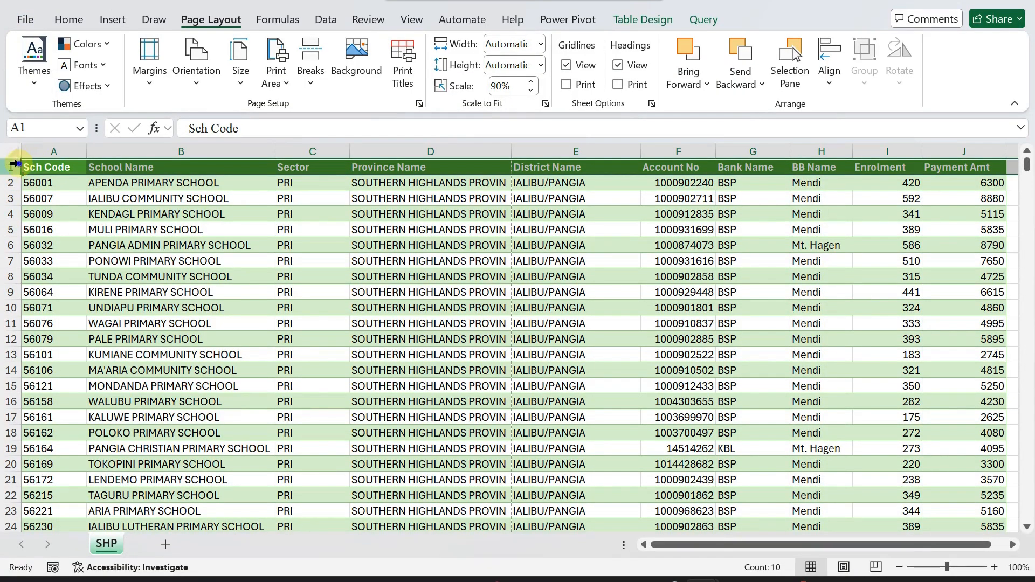
Insert a blank row above the header row and select A1:D1 for a title.
right_click(15, 163)
left_click(66, 329)
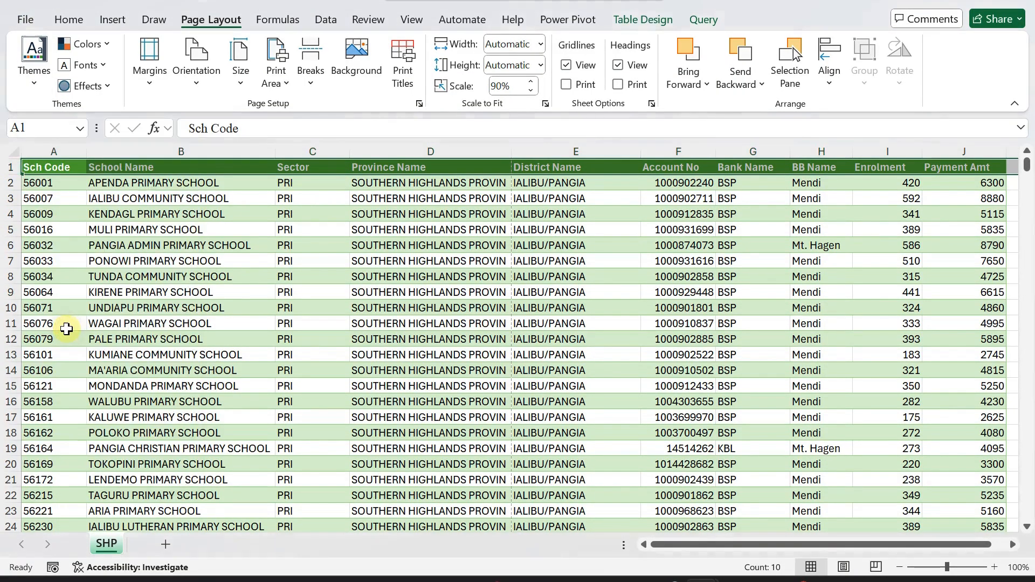
left_click(107, 162)
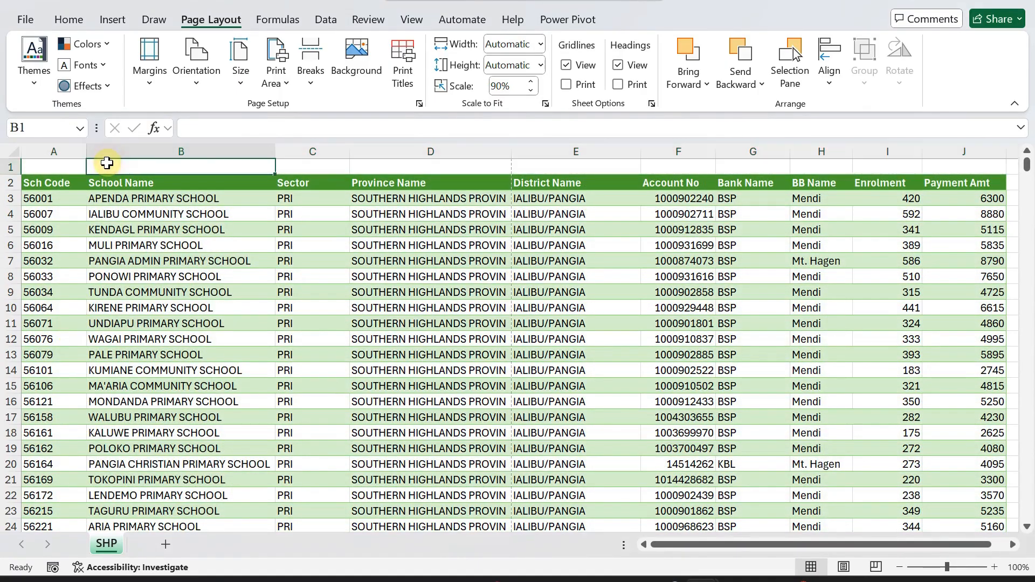
left_click_drag(56, 164, 458, 160)
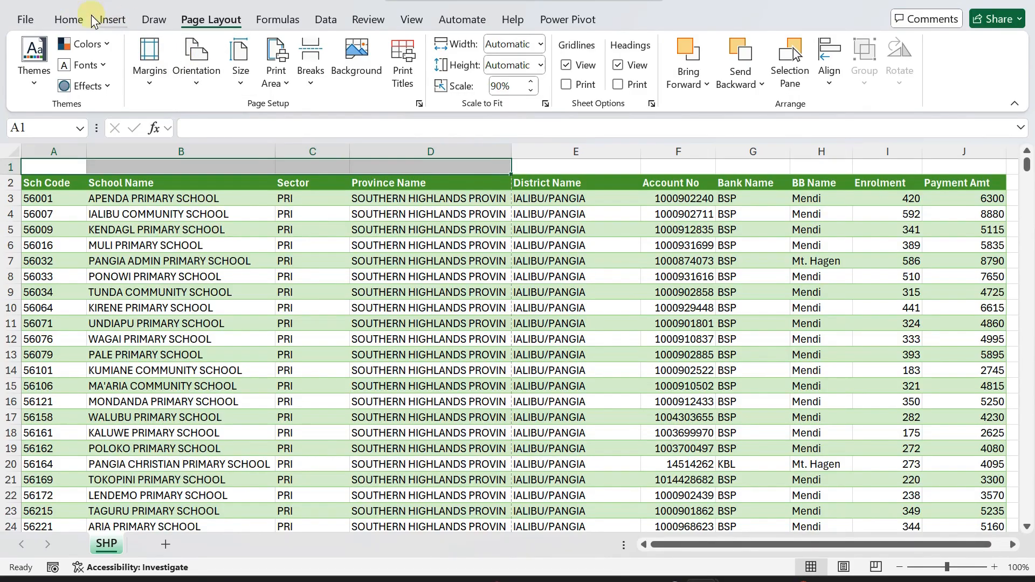
left_click(67, 16)
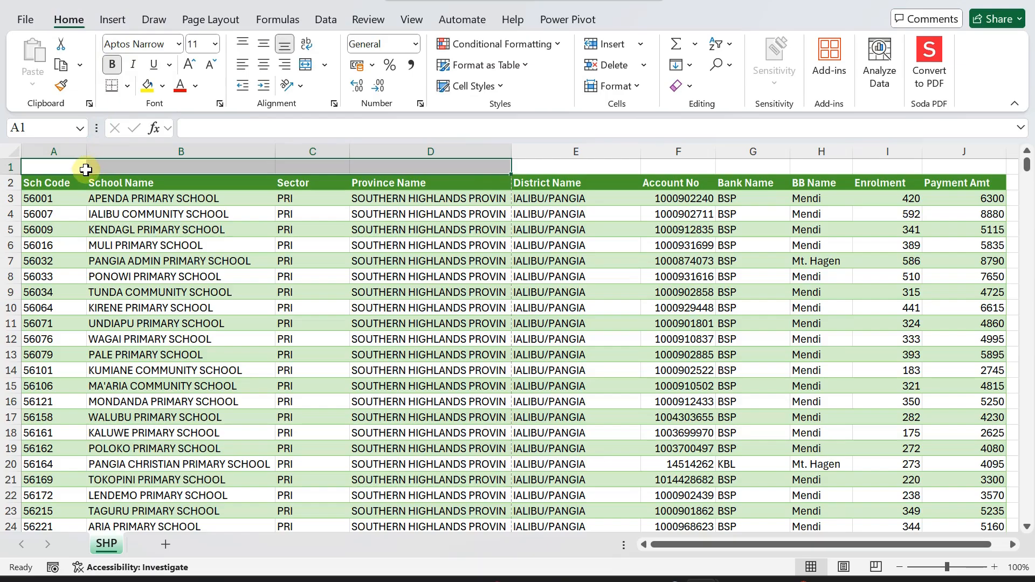
Enter the title 'SCHOOLS IN SHP ENROLMENT BY DISTRICT' in A1 and set row 1 to font size 18.
type("S")
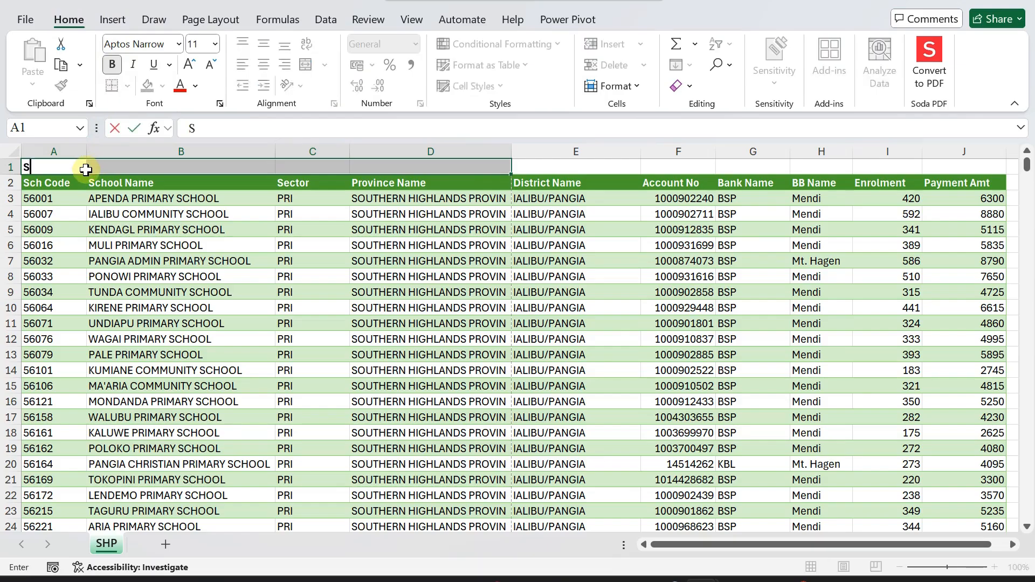
type("CHOOLS IN SHOU")
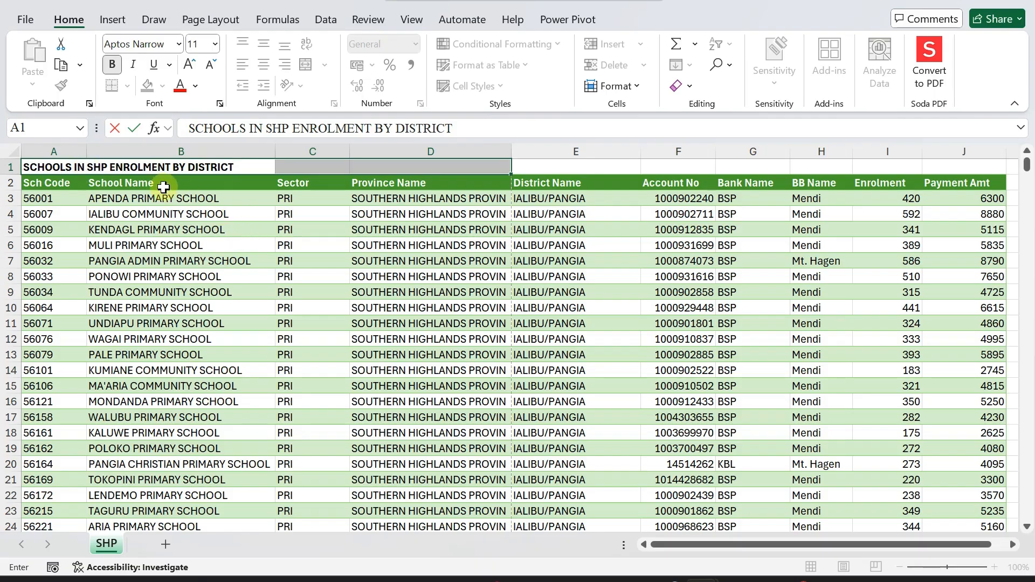
left_click(139, 308)
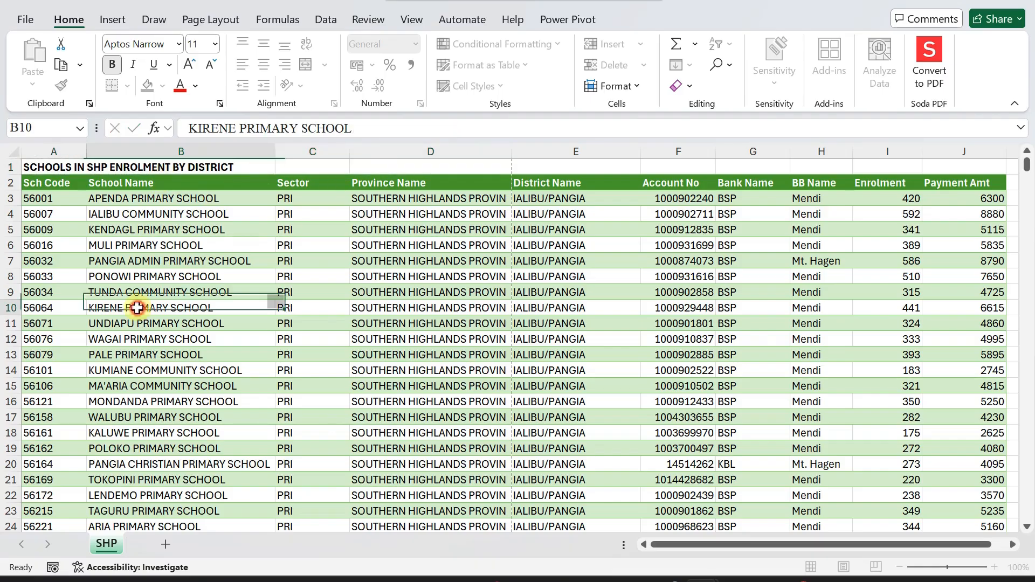
left_click(10, 167)
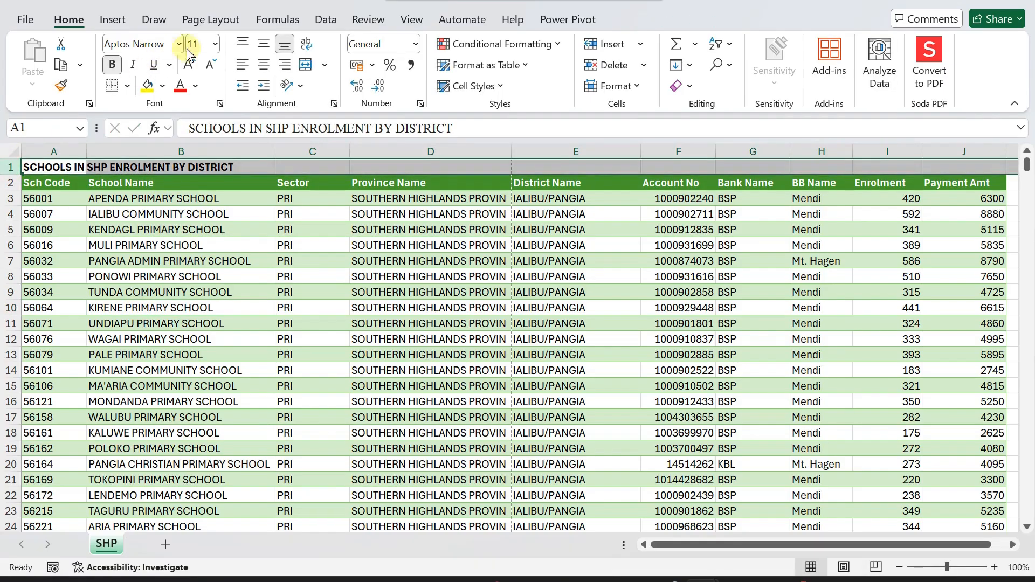
left_click(214, 44)
left_click(199, 203)
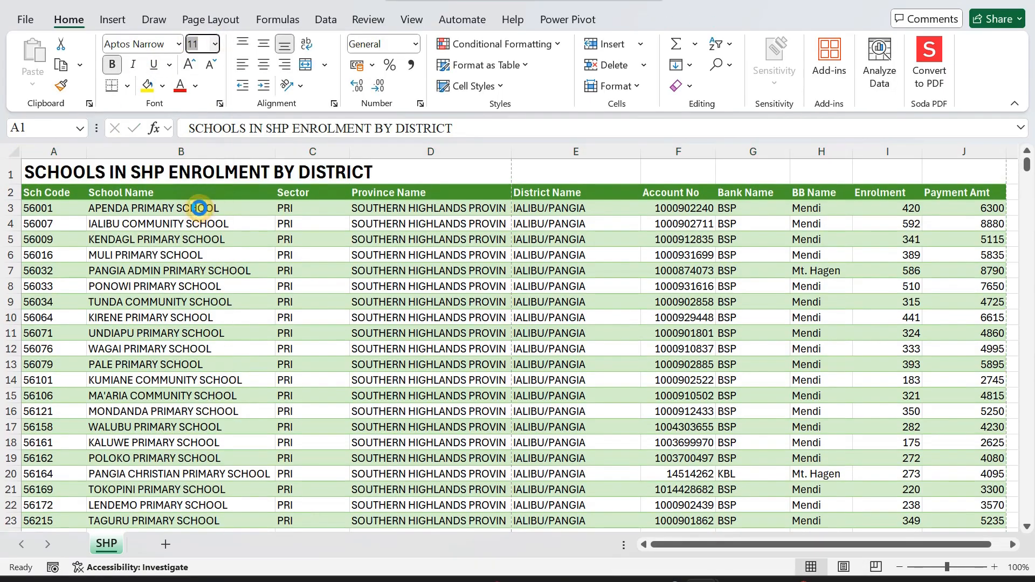
left_click(232, 253)
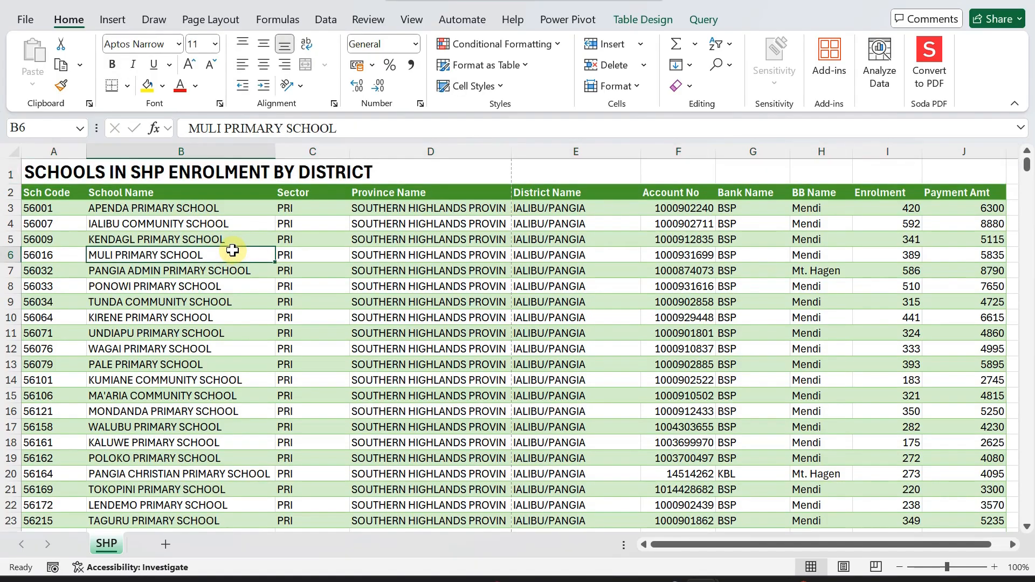
left_click(21, 23)
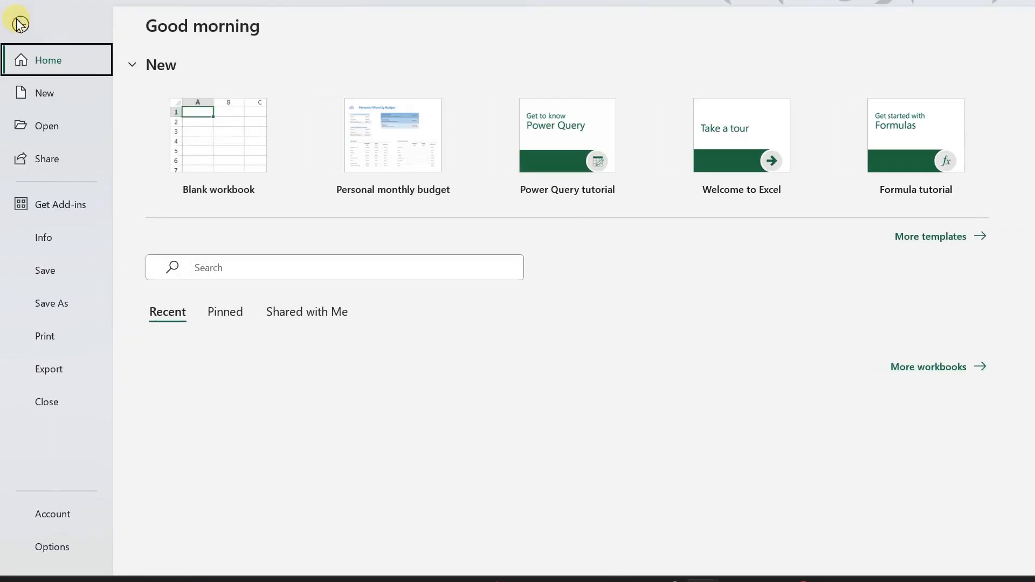
Preview the titled sheet's 36 printed pages, check page 2, then return to the worksheet.
left_click(24, 339)
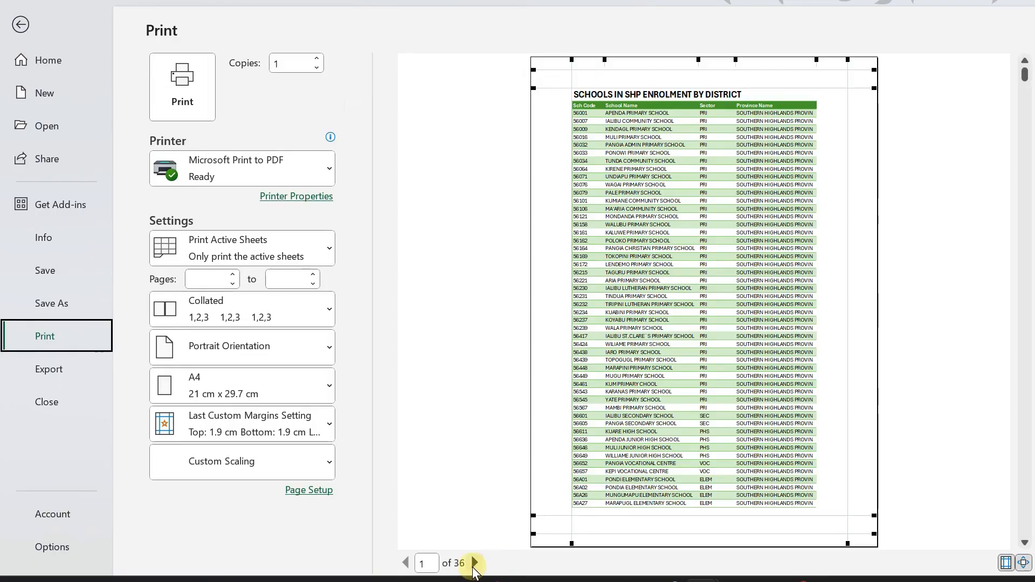
left_click(474, 563)
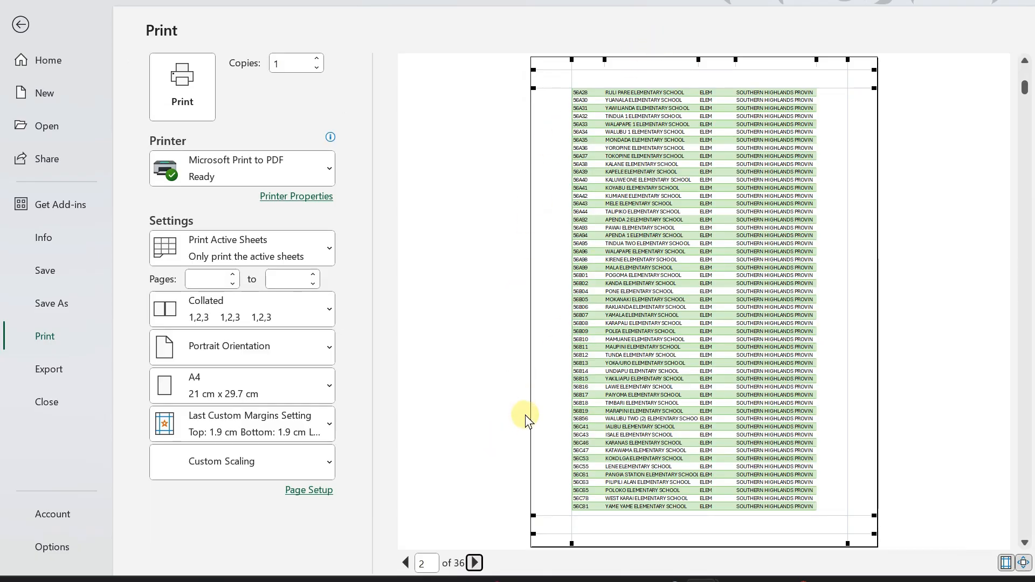
left_click(20, 24)
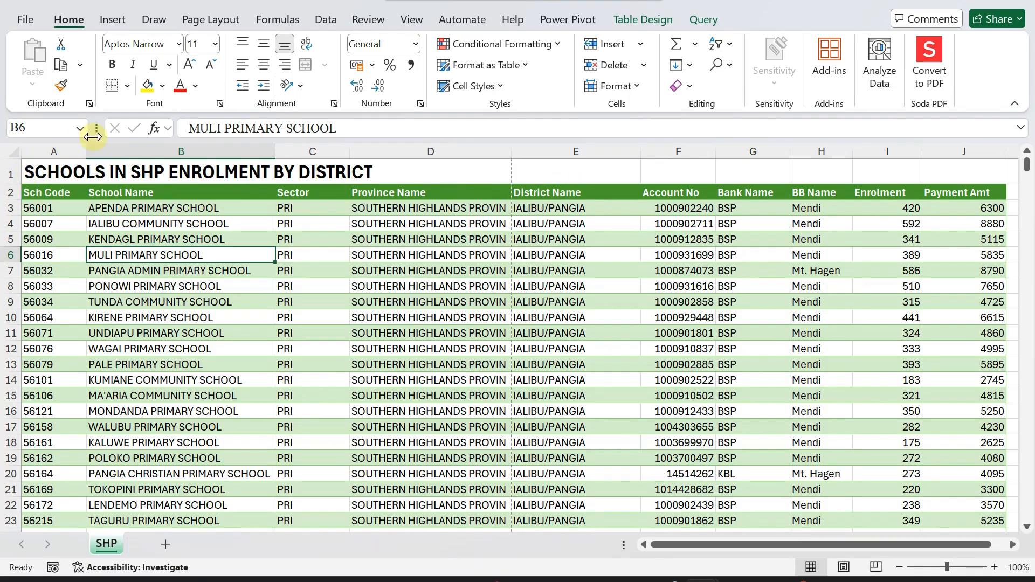
Select title row 1 and look over the top of the table, dismissing the row menu.
left_click(6, 175)
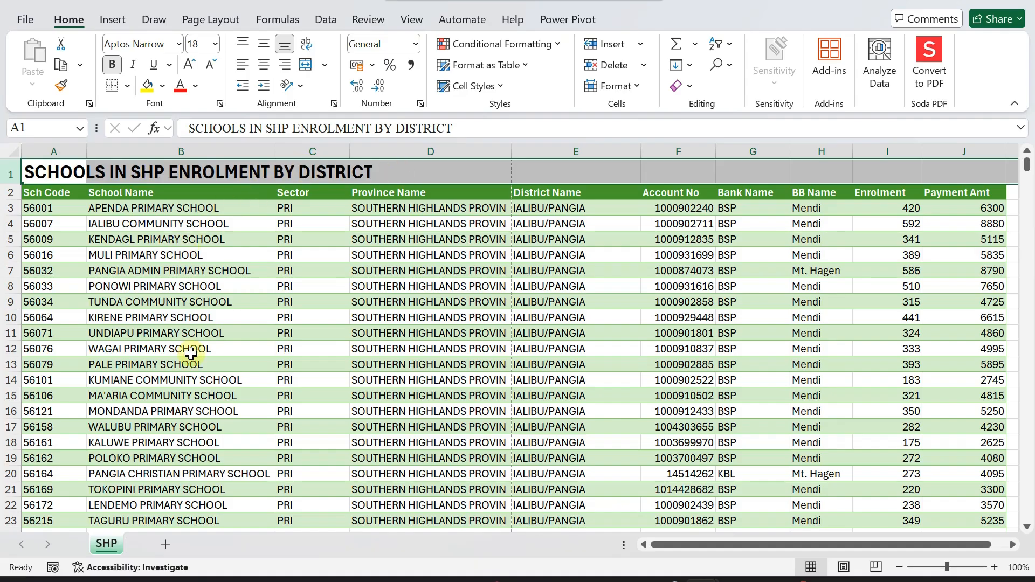
scroll(192, 351, "down", 2)
scroll(191, 354, "up", 2)
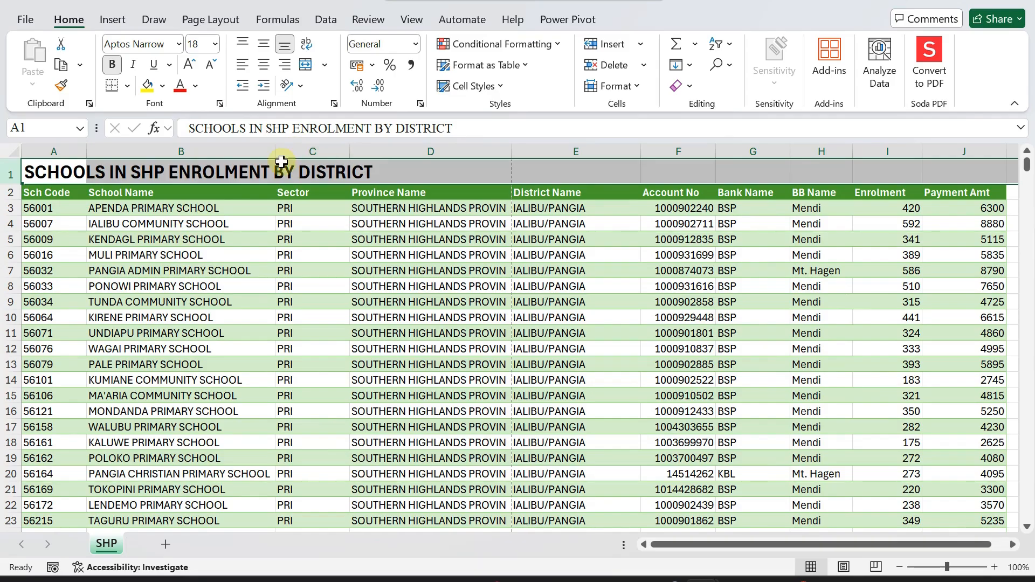
scroll(173, 338, "down", 3)
scroll(174, 338, "down", 7)
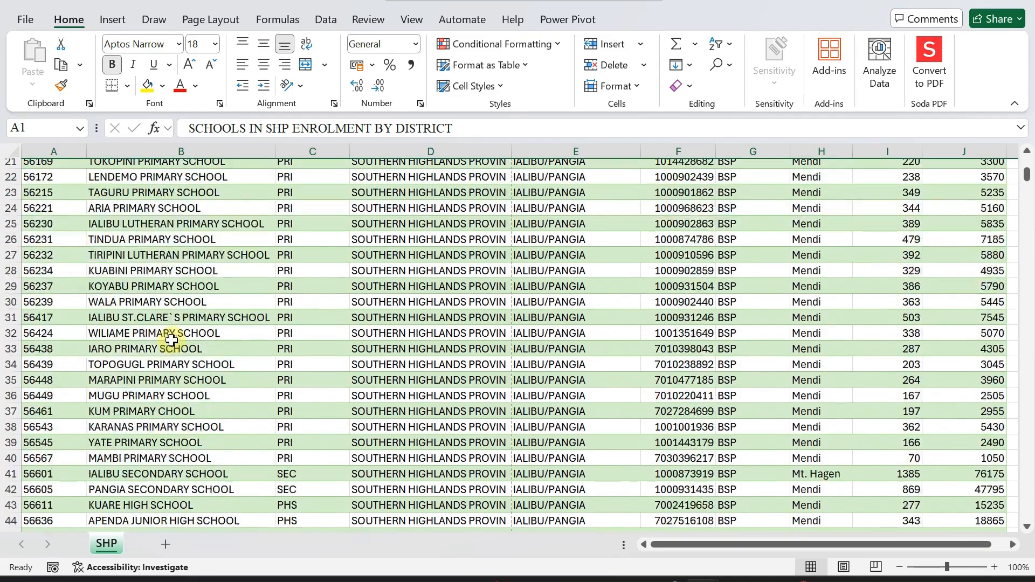
scroll(172, 334, "up", 5)
scroll(171, 333, "up", 5)
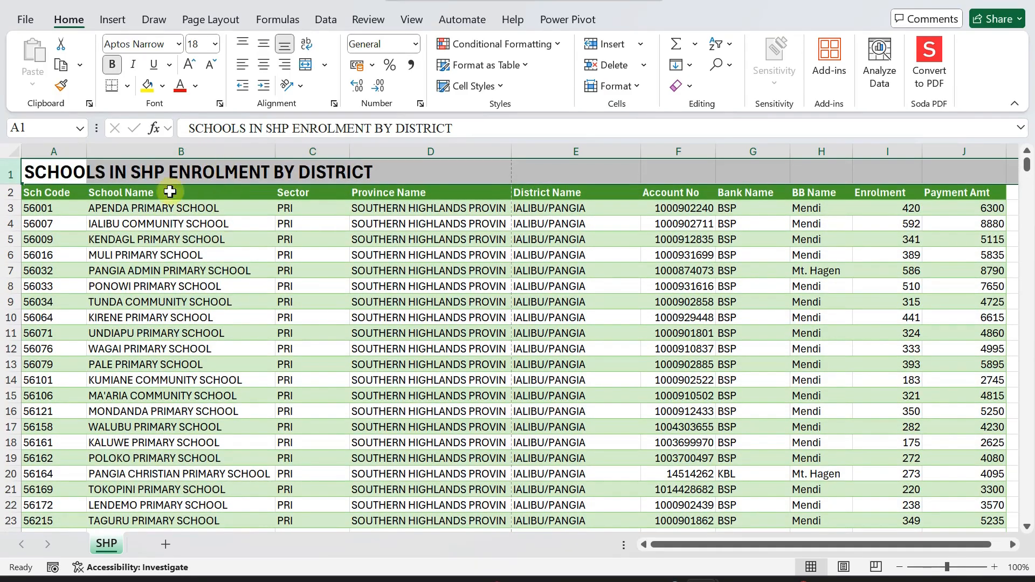
right_click(6, 172)
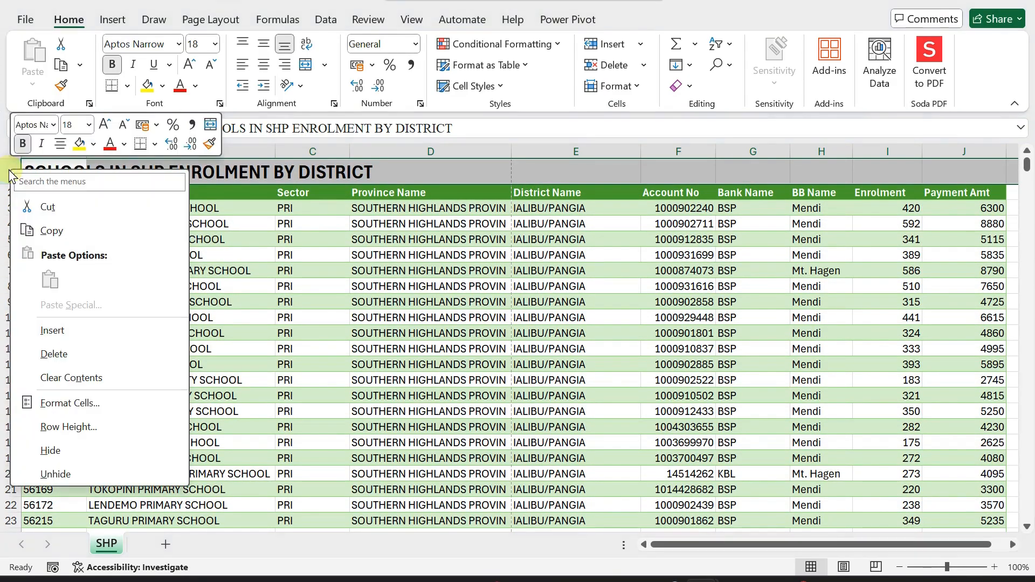
left_click(313, 171)
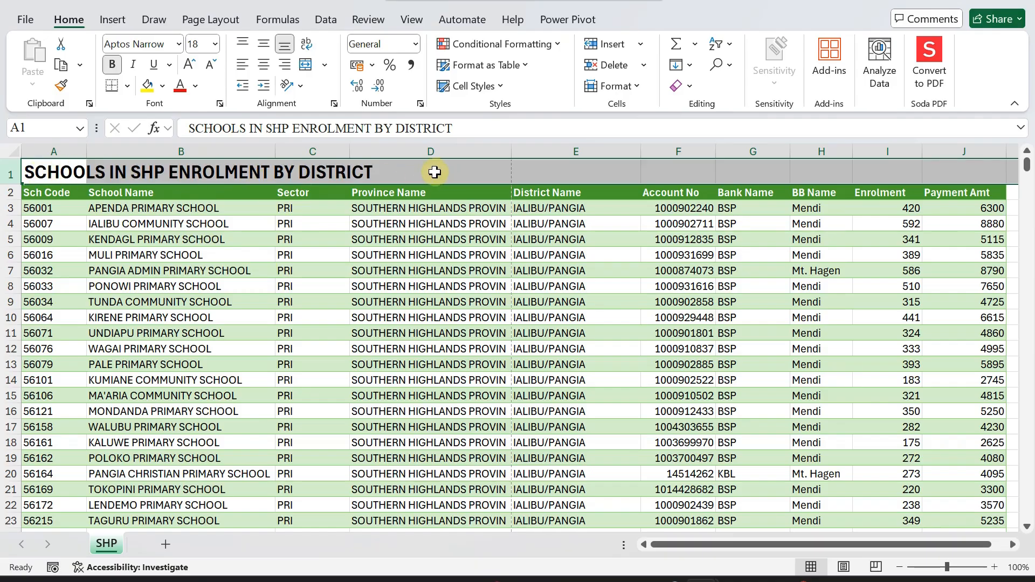
Delete the title row so the Sch Code header row is back in row 1.
left_click(11, 171)
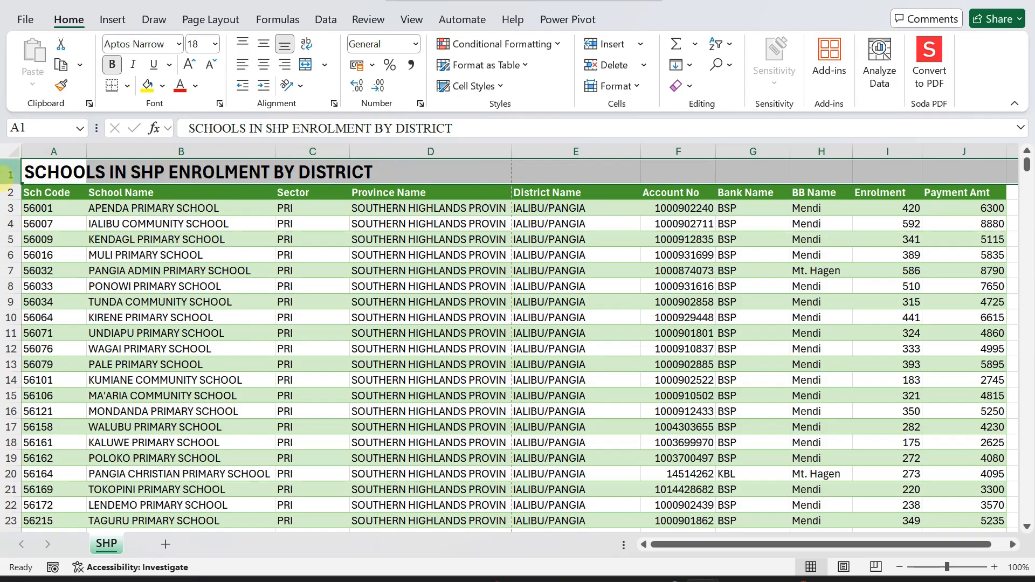
right_click(11, 171)
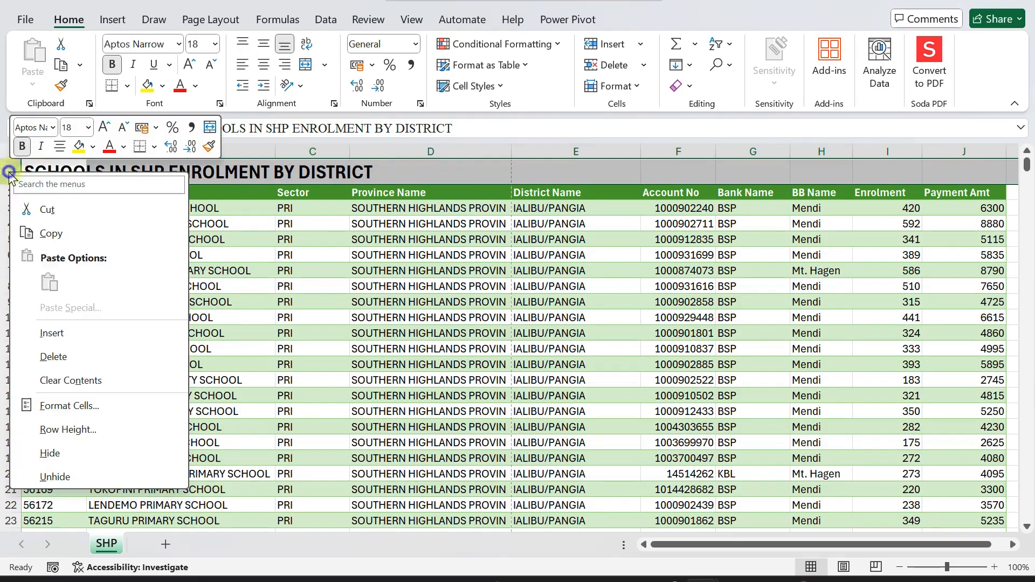
left_click(38, 351)
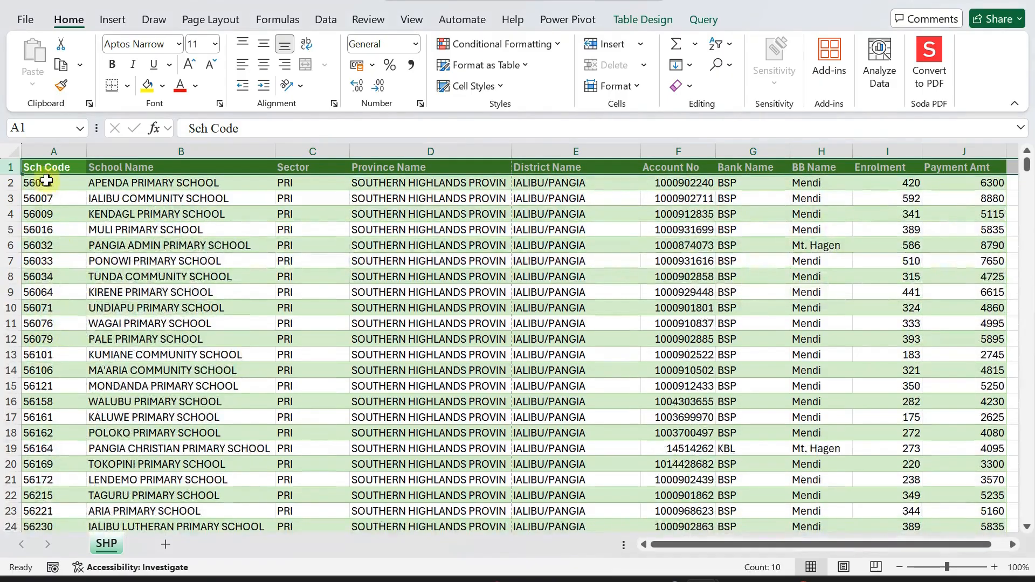
left_click(55, 186)
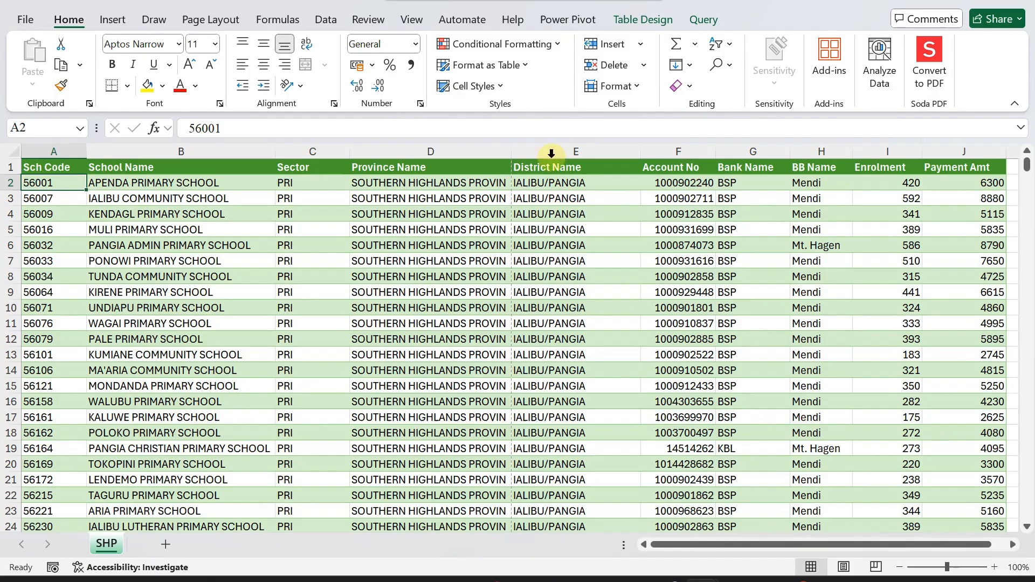
left_click(7, 167)
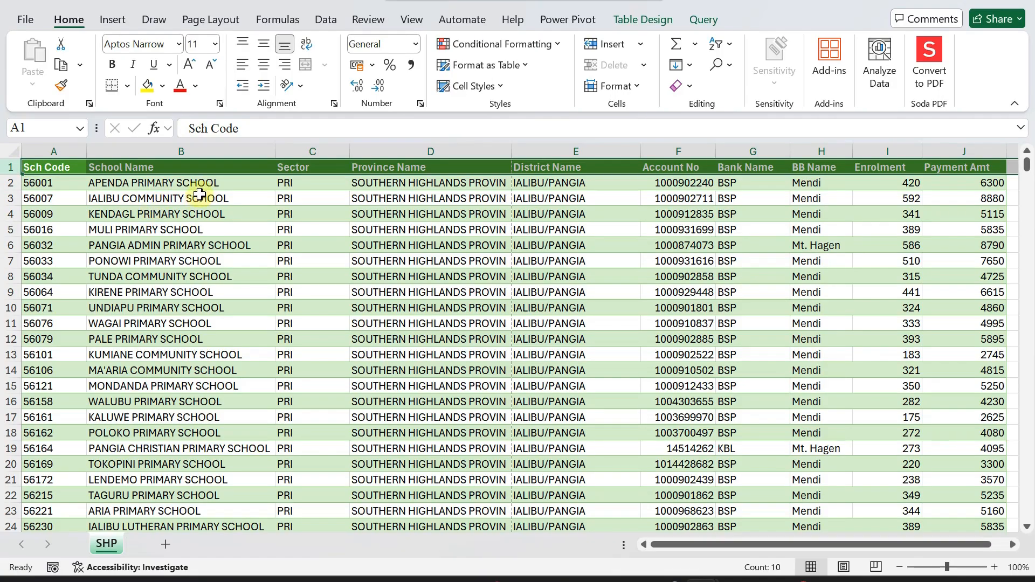
left_click(188, 185)
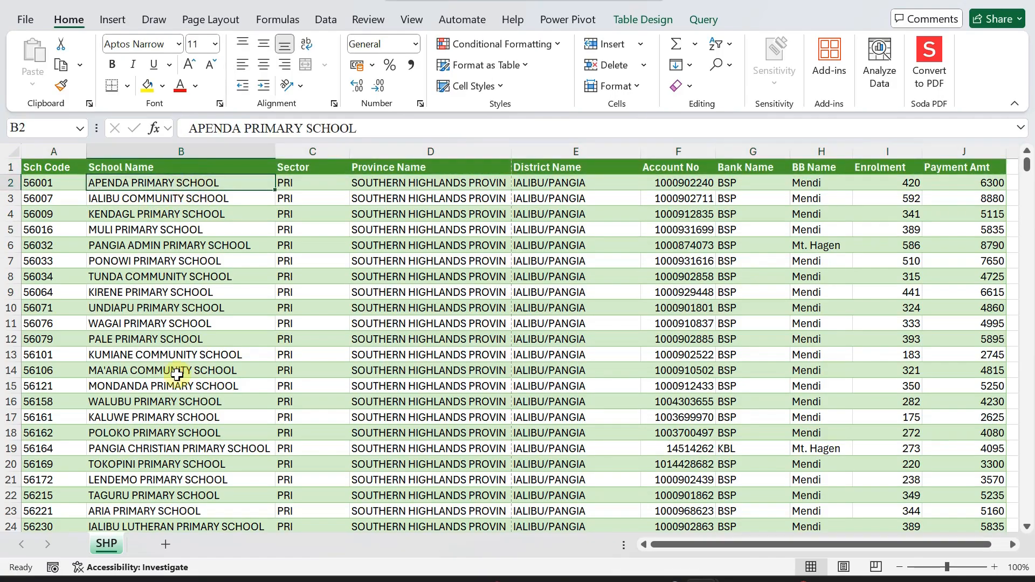
left_click(26, 20)
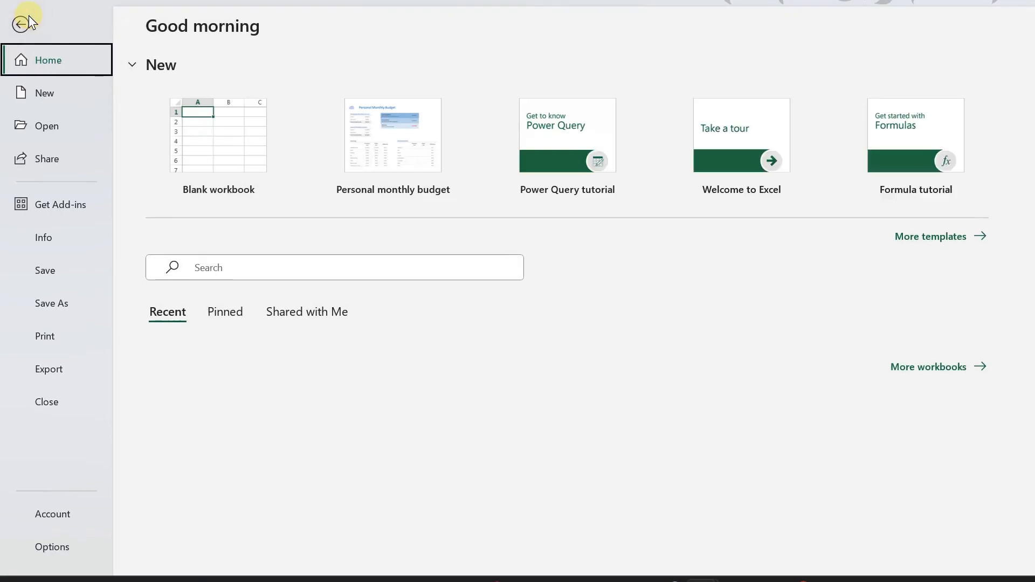
Preview the untitled sheet's 36 printed pages, check page 2, and return to the worksheet.
left_click(45, 338)
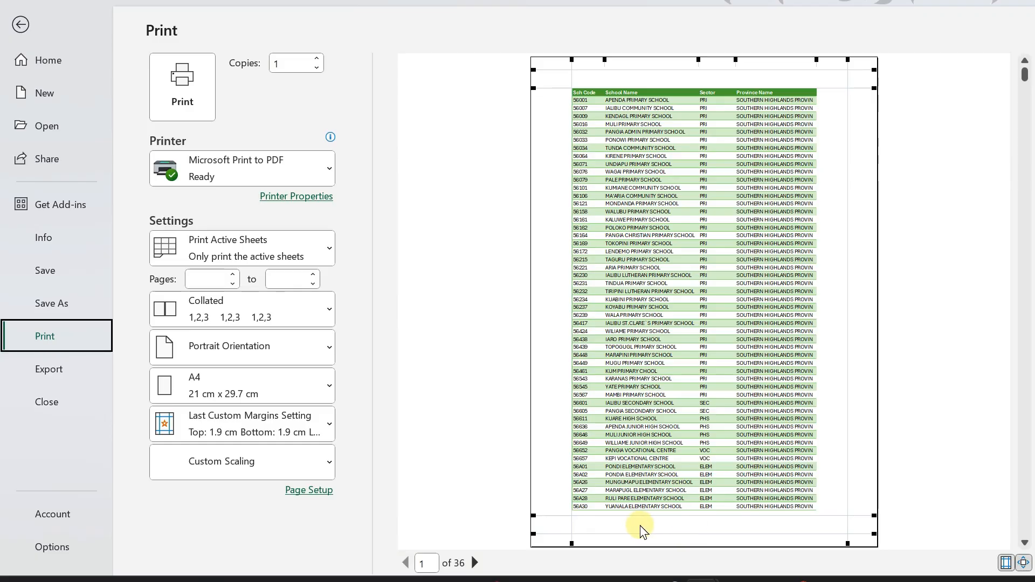
left_click(474, 563)
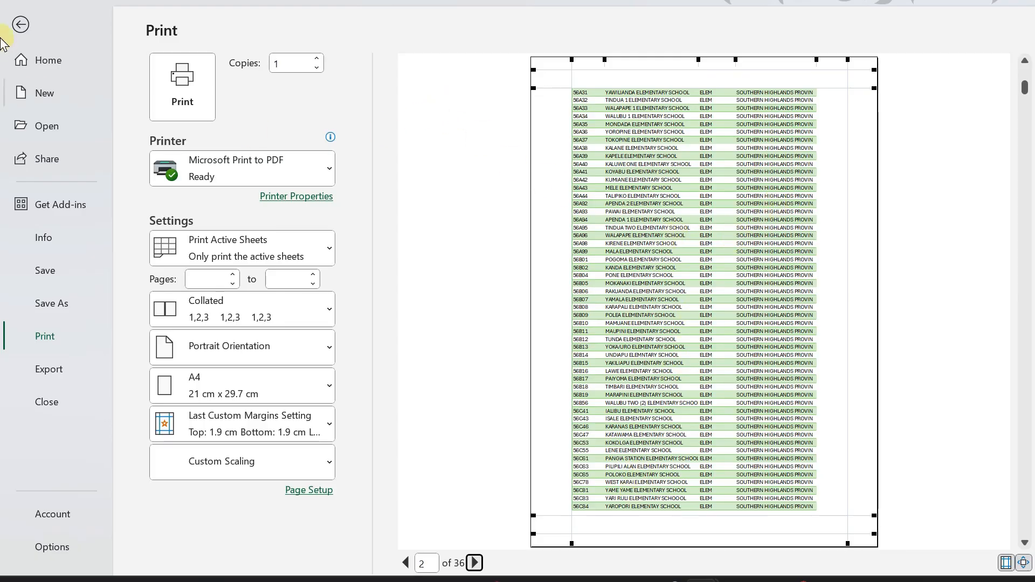
left_click(20, 25)
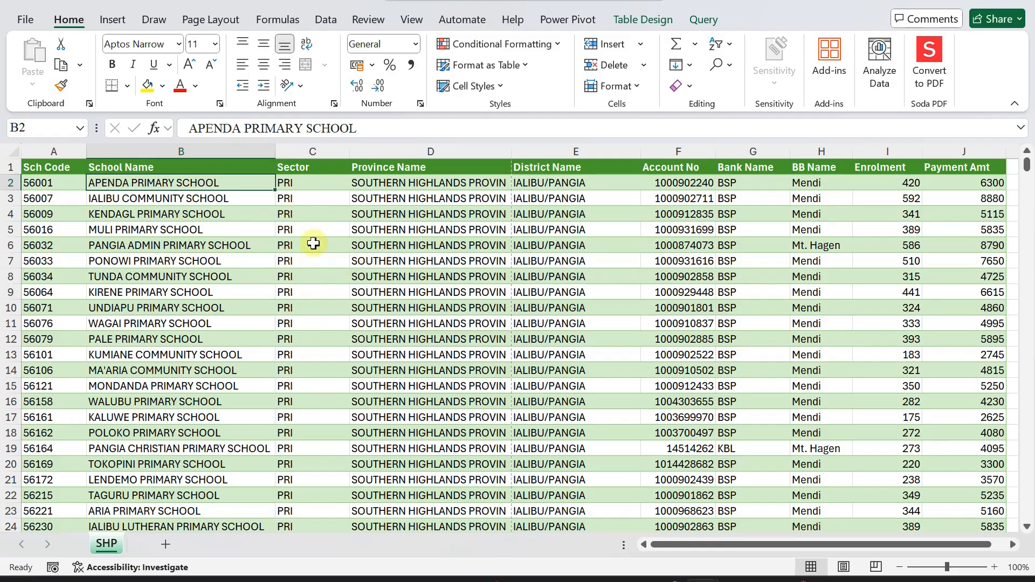
Hide the Sector and Province Name columns (C:D).
left_click(306, 143)
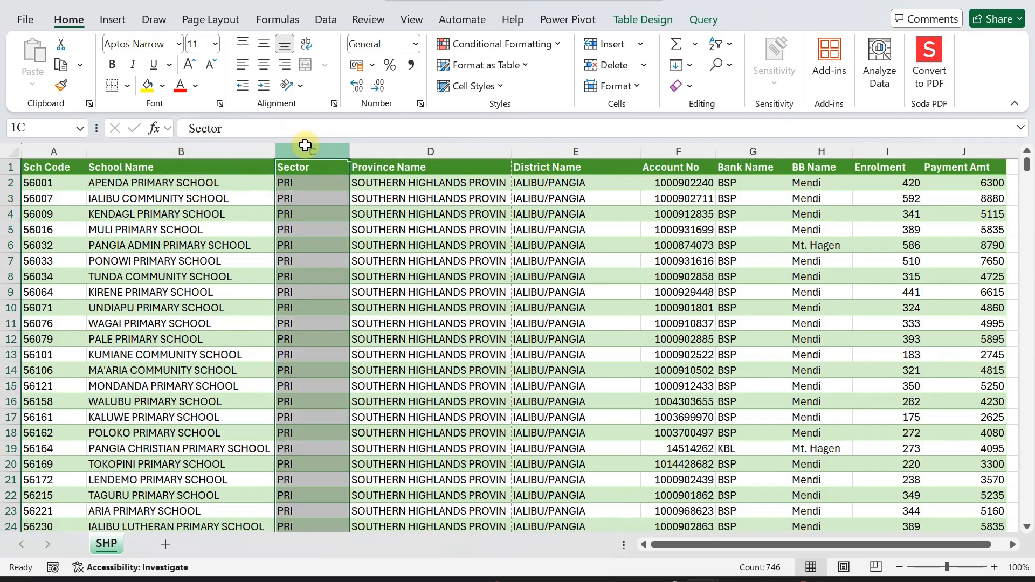
left_click_drag(306, 145, 408, 153)
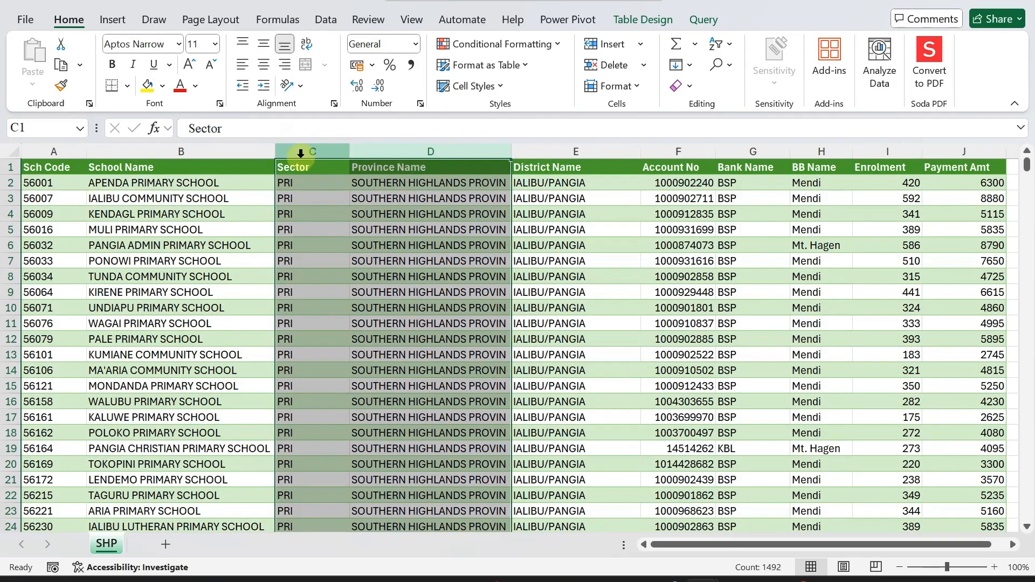
right_click(392, 153)
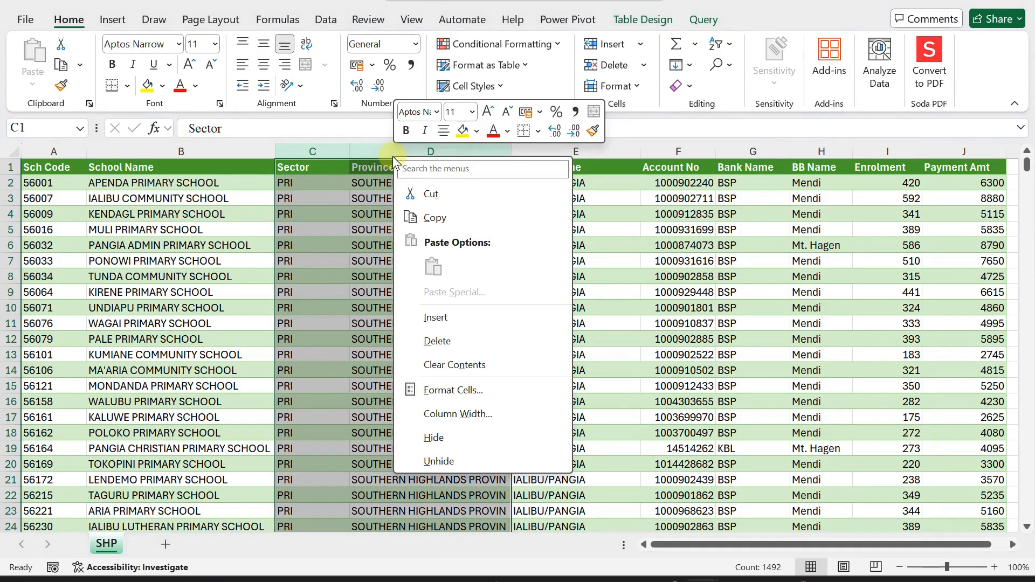
left_click(430, 437)
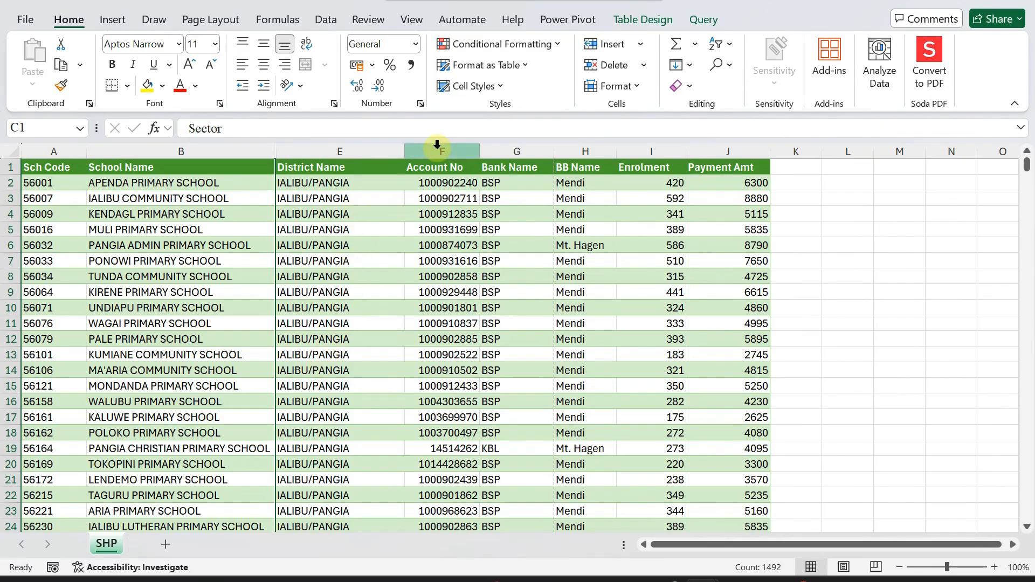
Hide the Account No, Bank Name, BB Name (F:H) and Payment Amt (J) columns.
left_click_drag(437, 150, 578, 157)
right_click(490, 149)
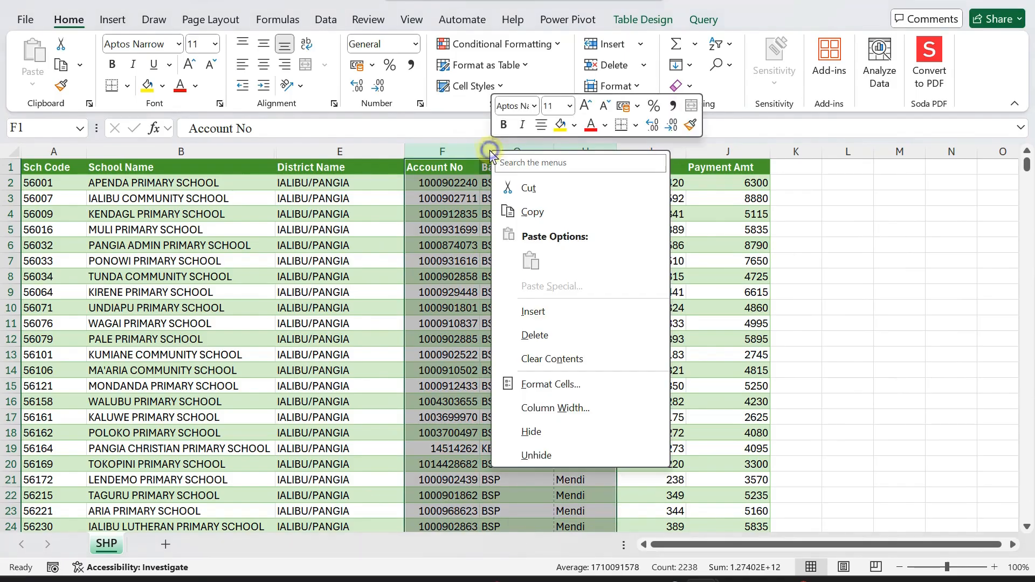
left_click(523, 432)
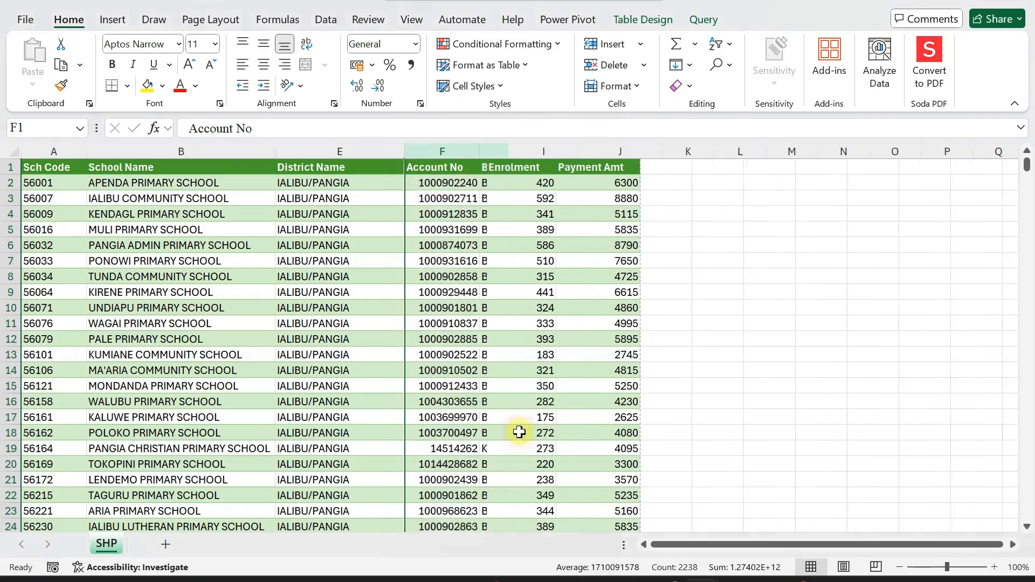
left_click(499, 149)
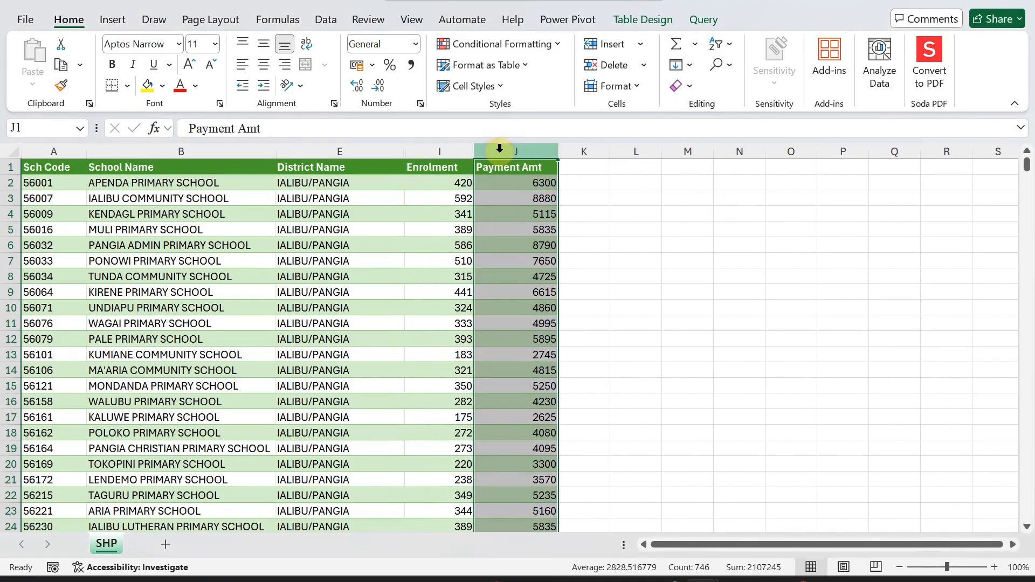
right_click(499, 150)
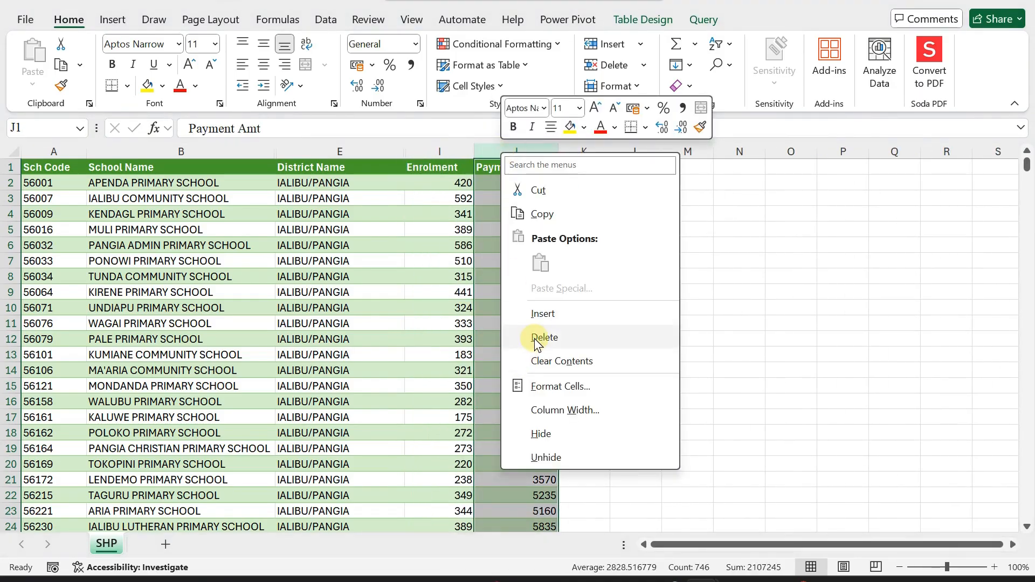
left_click(539, 433)
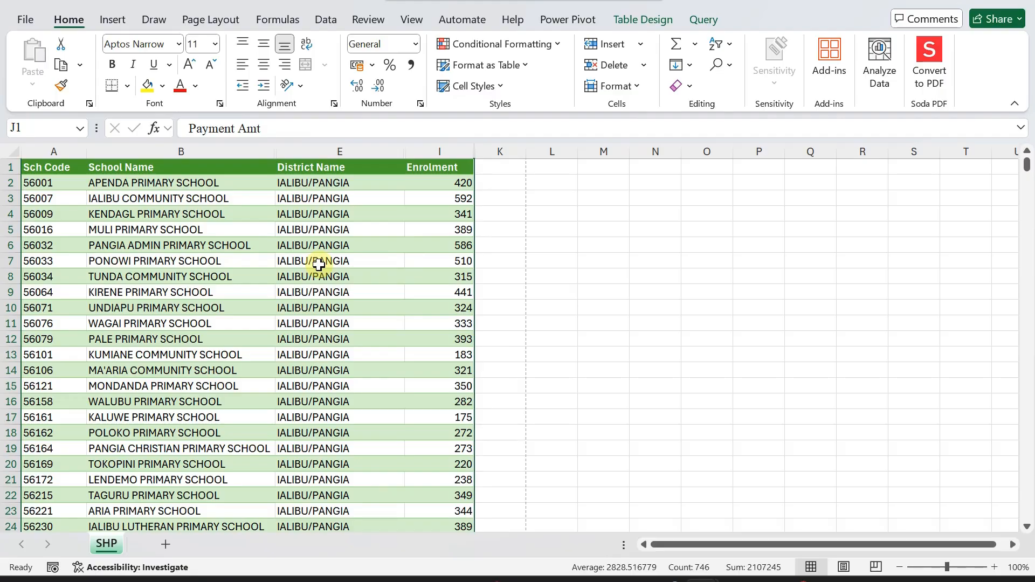
Scroll through the four remaining columns and select a cell in District Name.
scroll(319, 264, "down", 2)
scroll(319, 264, "up", 2)
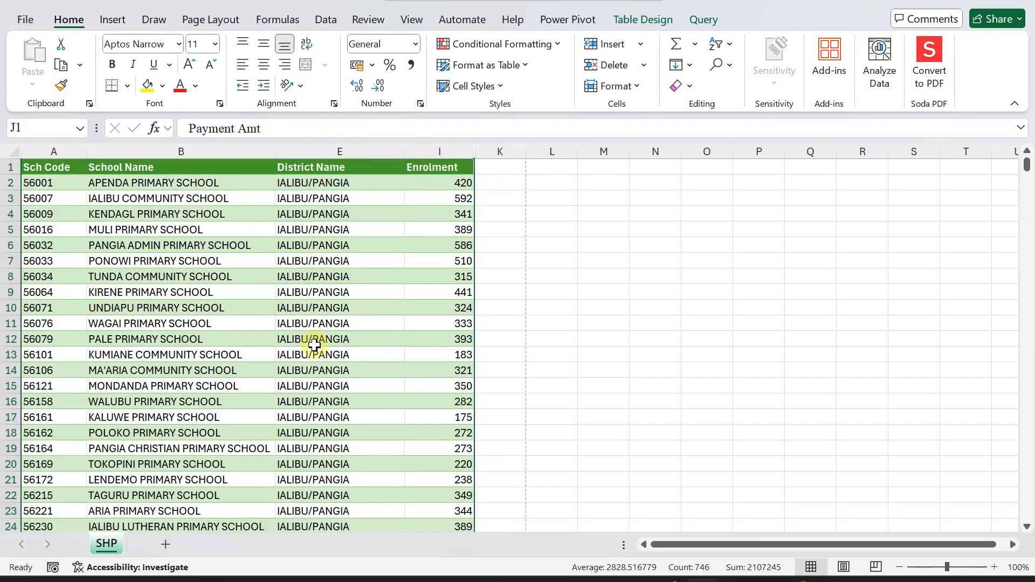
scroll(307, 390, "down", 4)
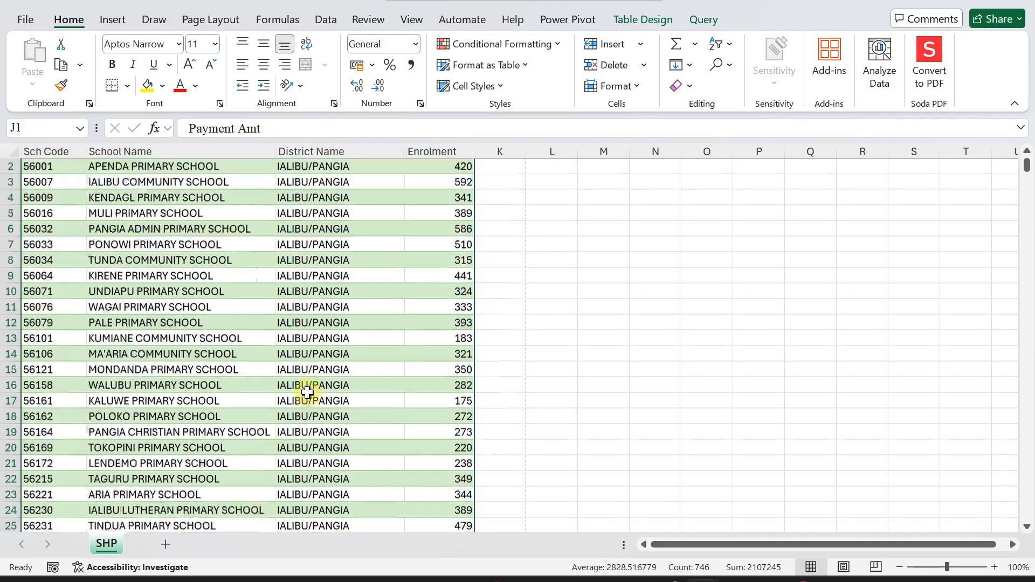
scroll(308, 391, "down", 2)
scroll(309, 392, "up", 6)
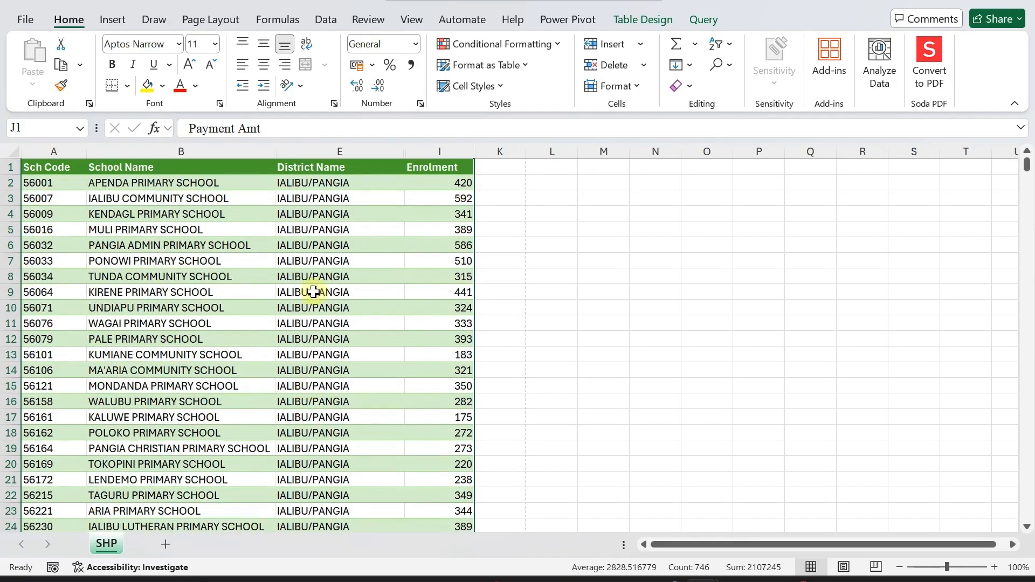
left_click(318, 182)
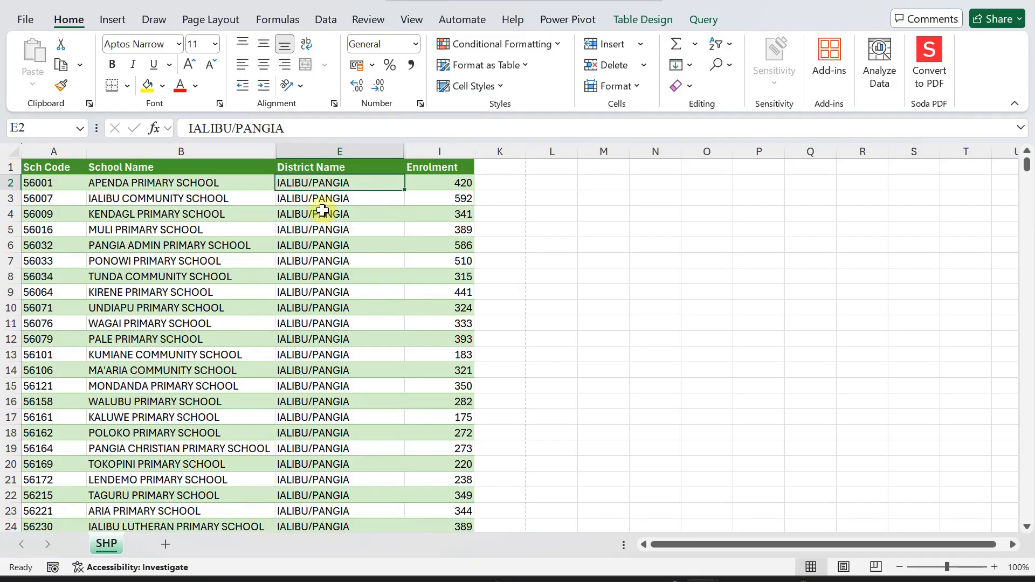
right_click(325, 182)
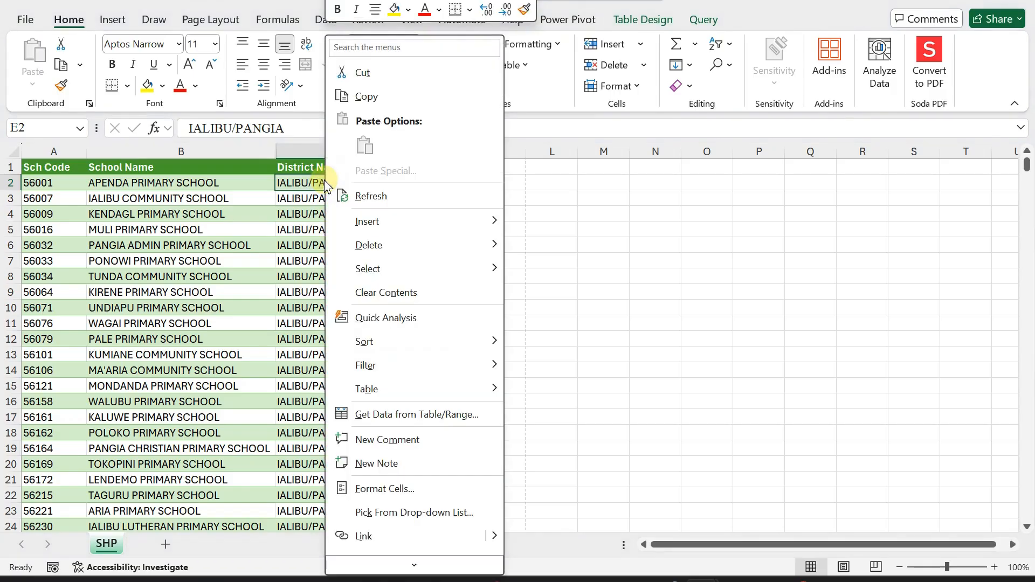
mouse_move(377, 345)
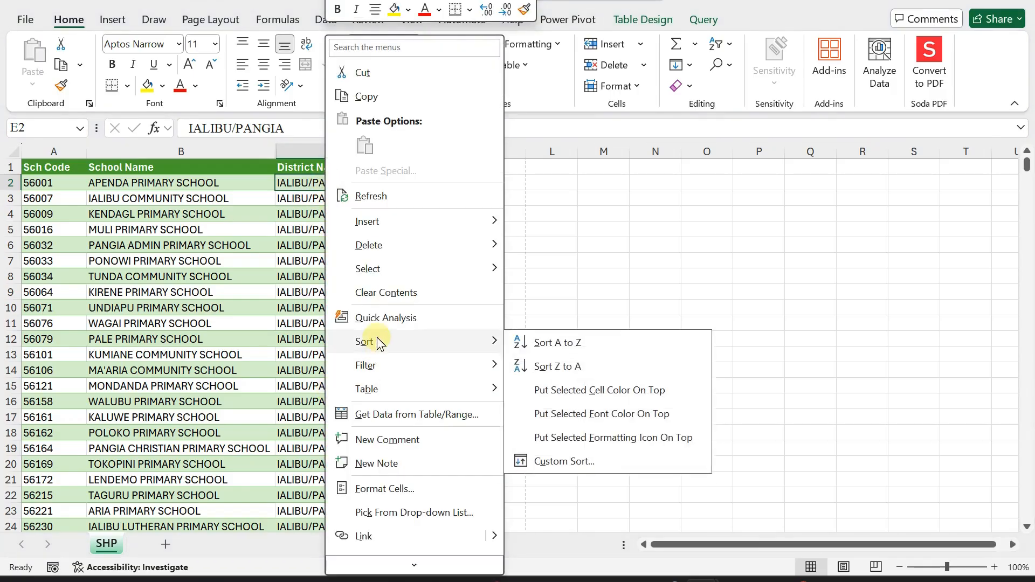
left_click(566, 349)
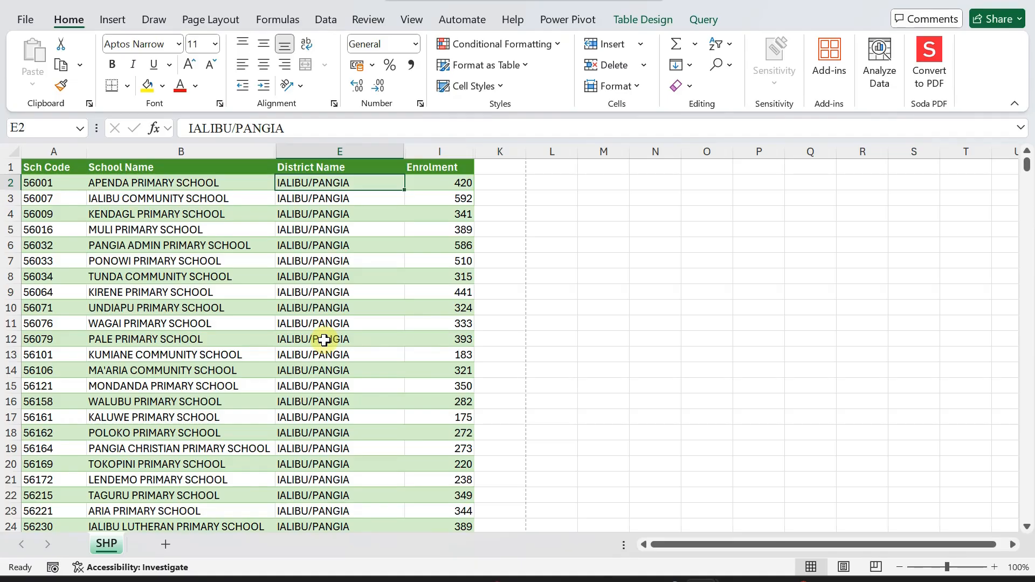
scroll(324, 340, "down", 7)
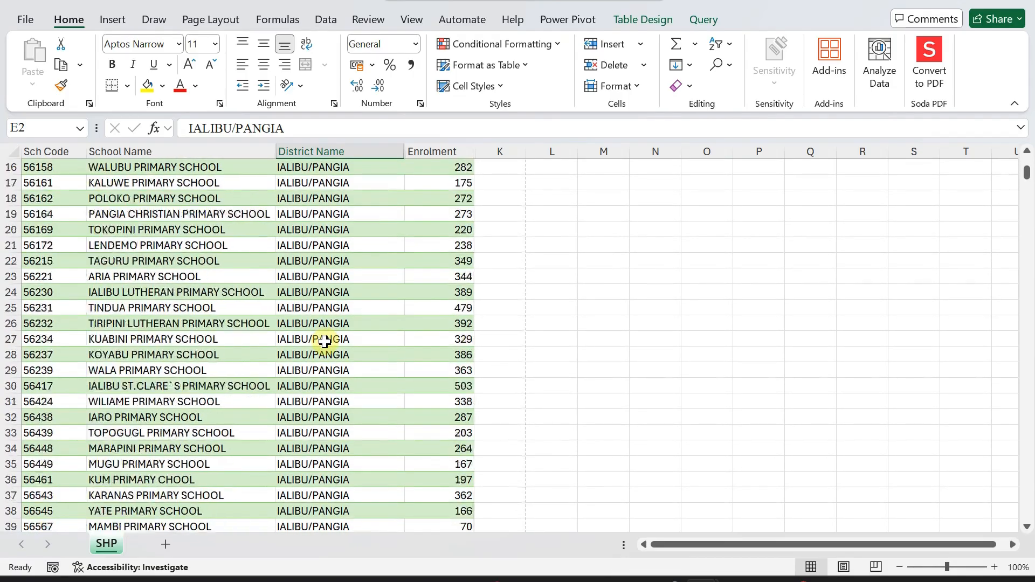
scroll(325, 341, "up", 5)
scroll(324, 341, "down", 20)
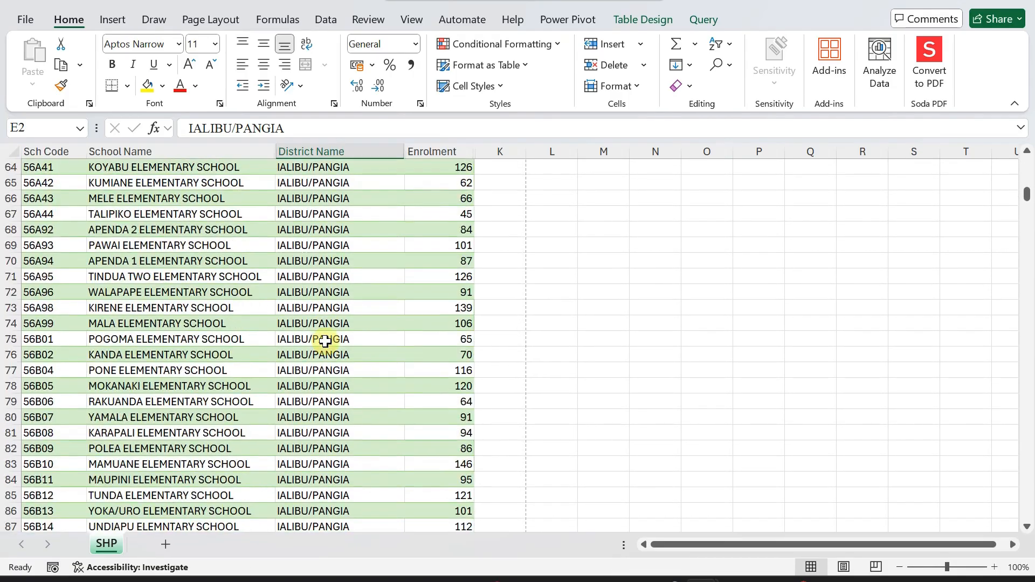
scroll(325, 341, "down", 20)
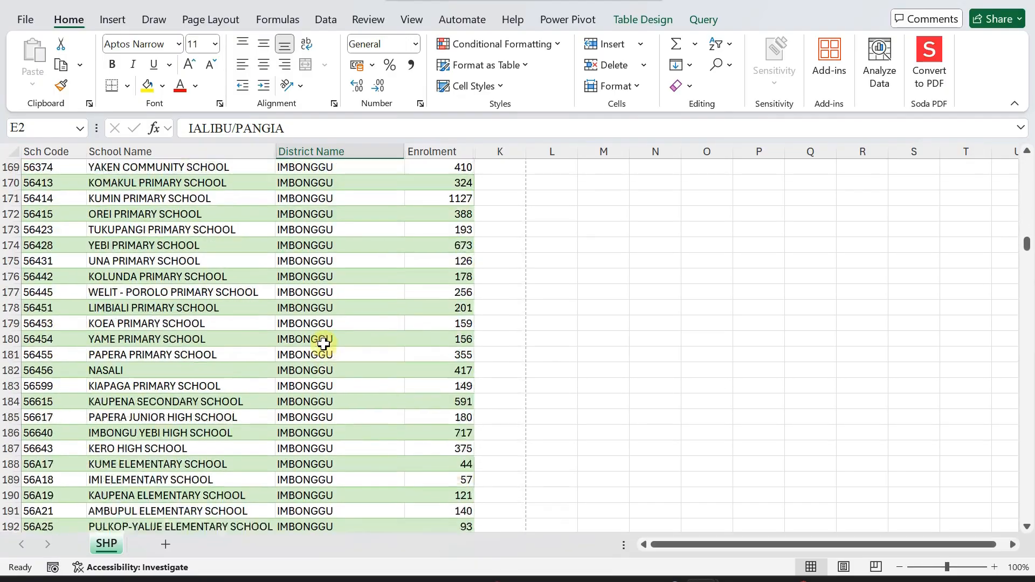
scroll(323, 344, "down", 20)
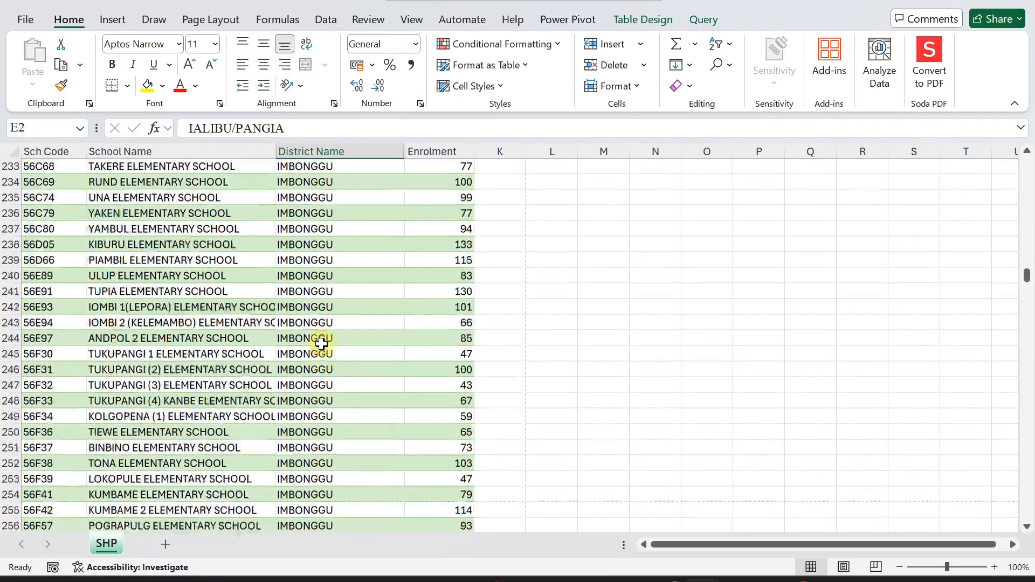
scroll(322, 344, "down", 20)
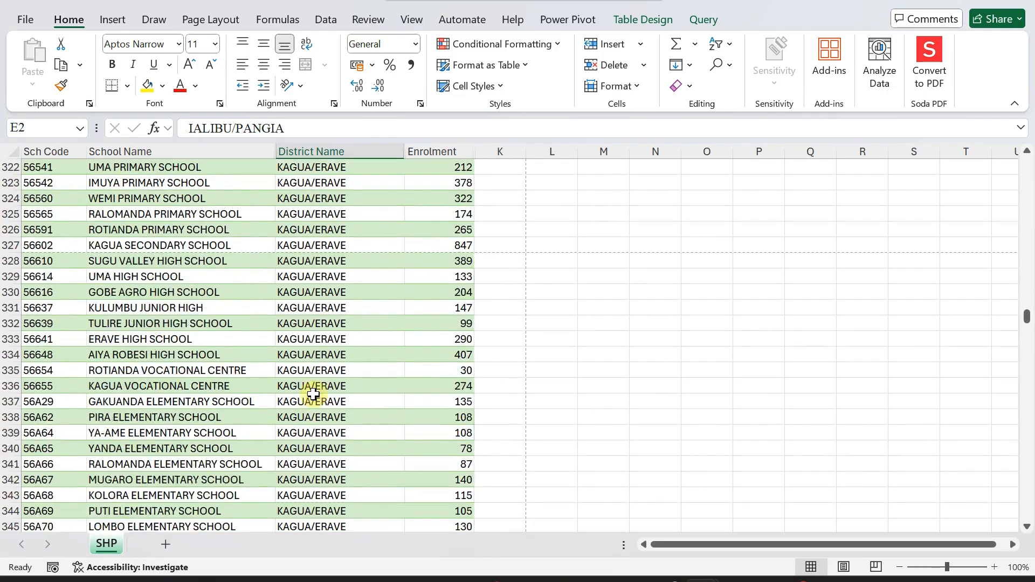
scroll(313, 395, "up", 20)
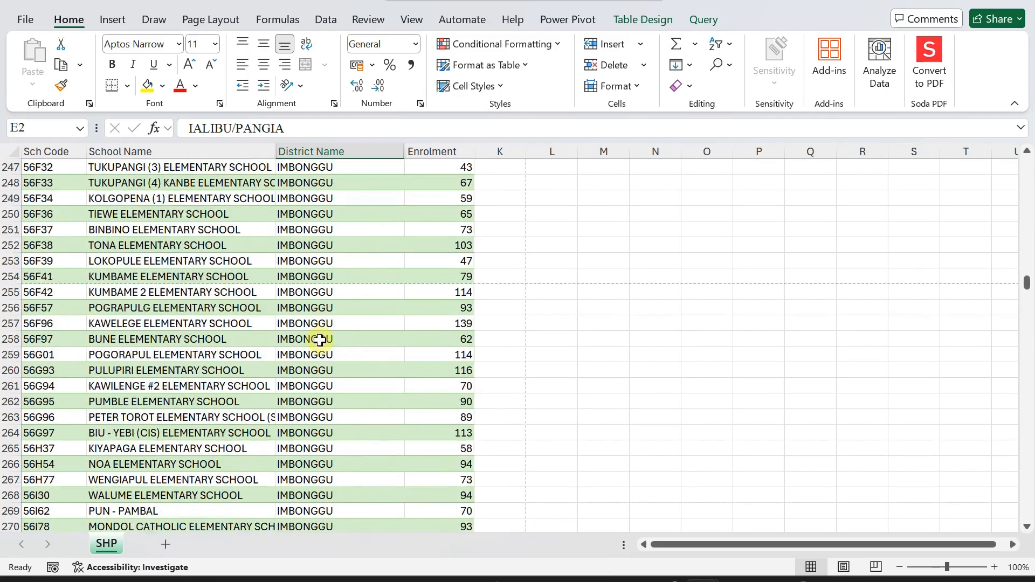
scroll(320, 340, "up", 20)
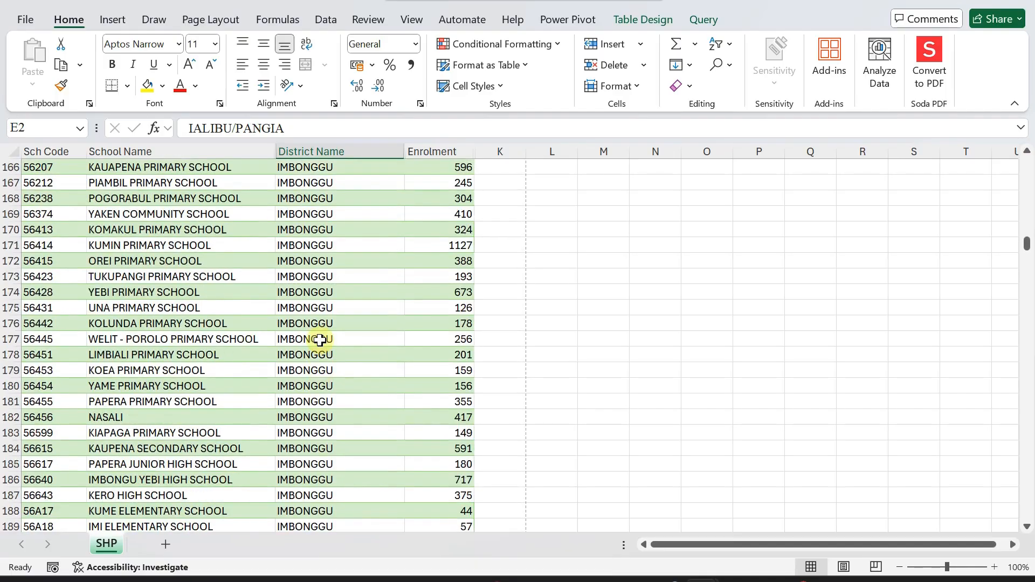
scroll(320, 340, "up", 20)
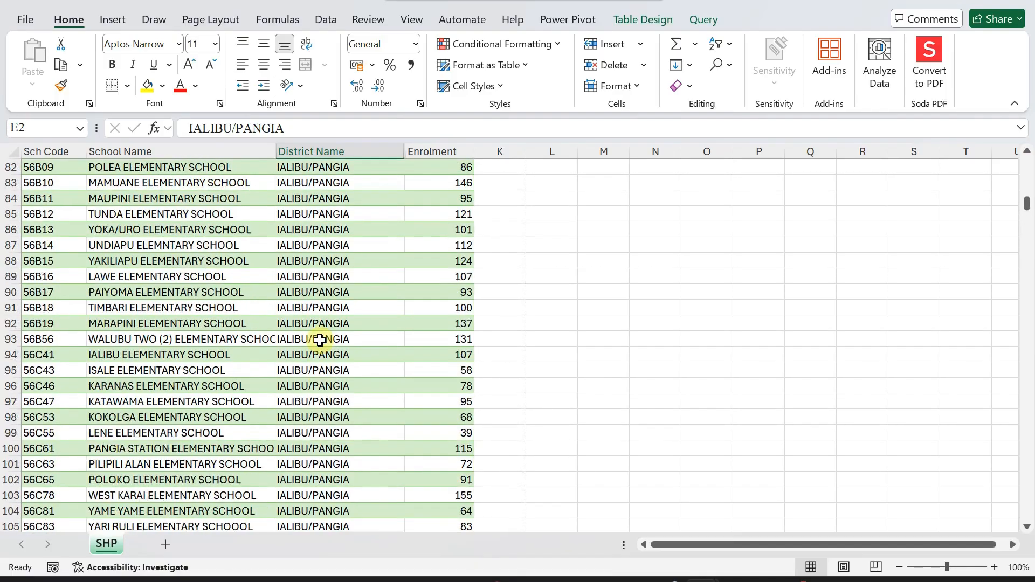
scroll(320, 341, "up", 20)
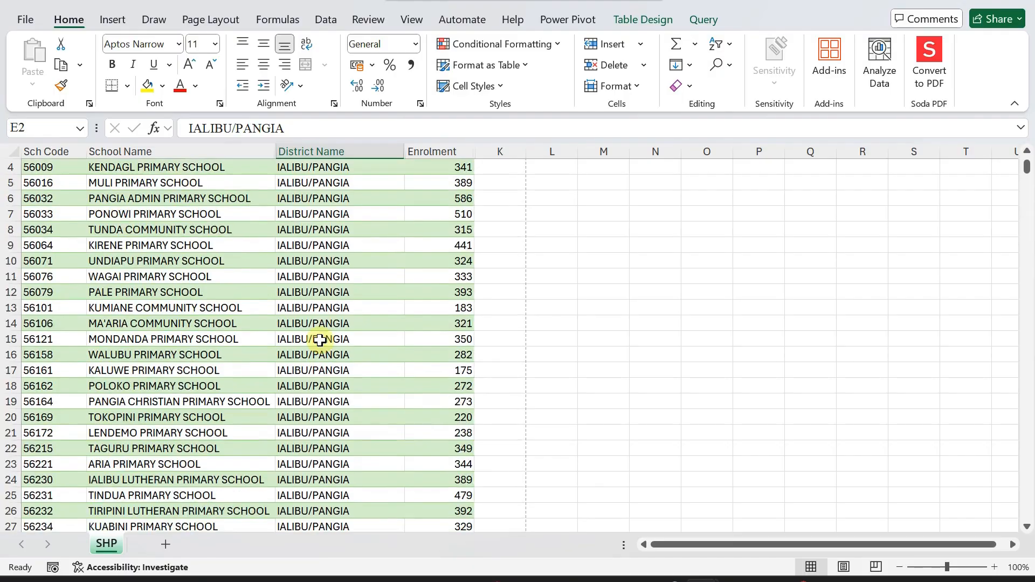
scroll(320, 340, "up", 1)
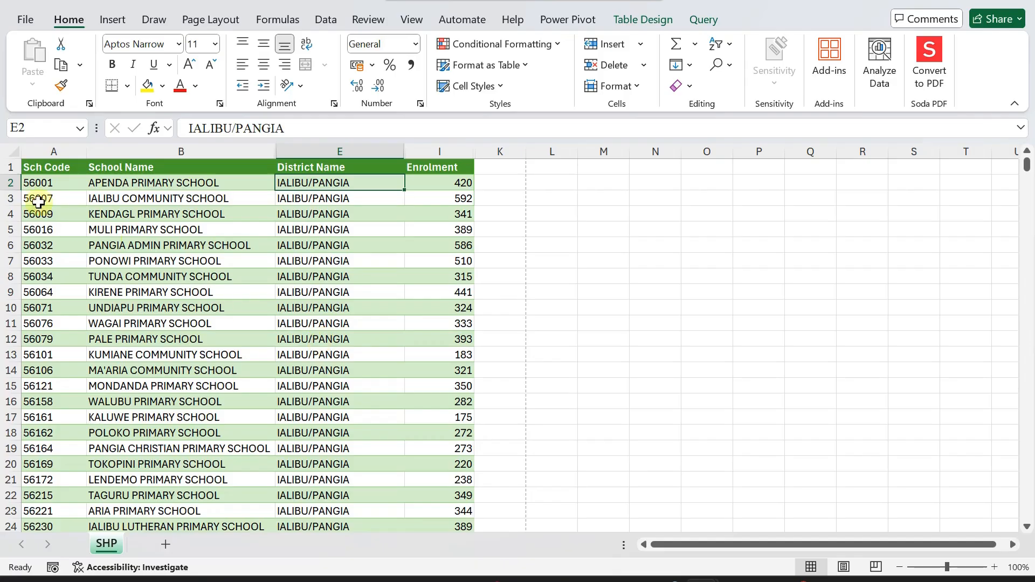
Unhide all columns on the sheet, undo it to restore the hidden columns, and open File.
left_click(11, 153)
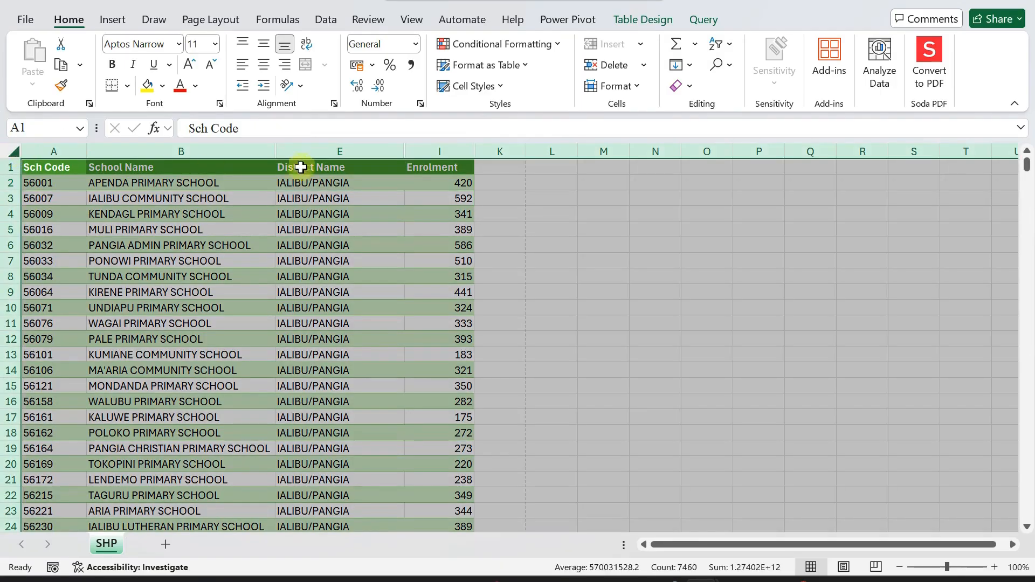
right_click(311, 153)
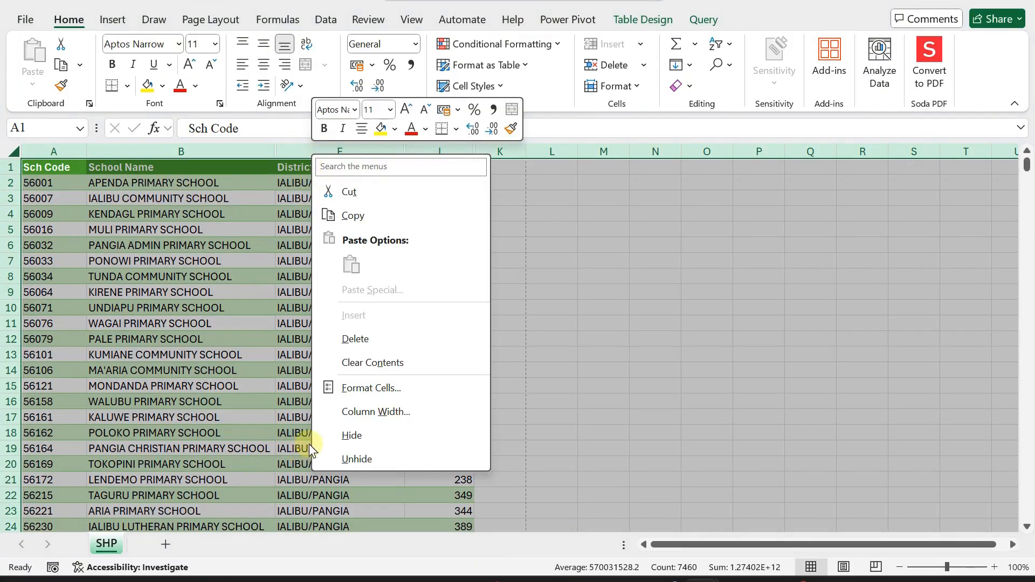
left_click(348, 459)
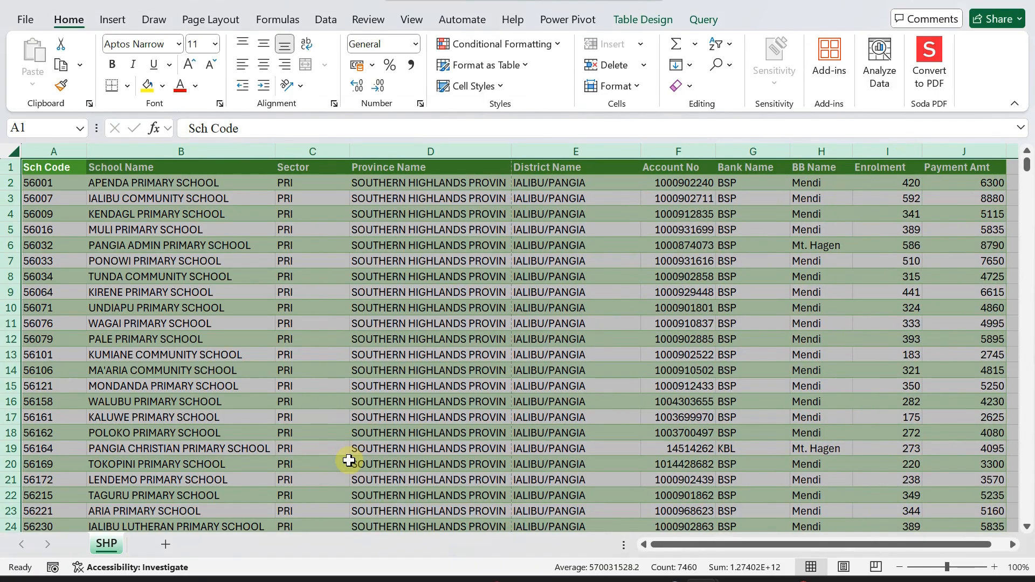
key("ctrl+z")
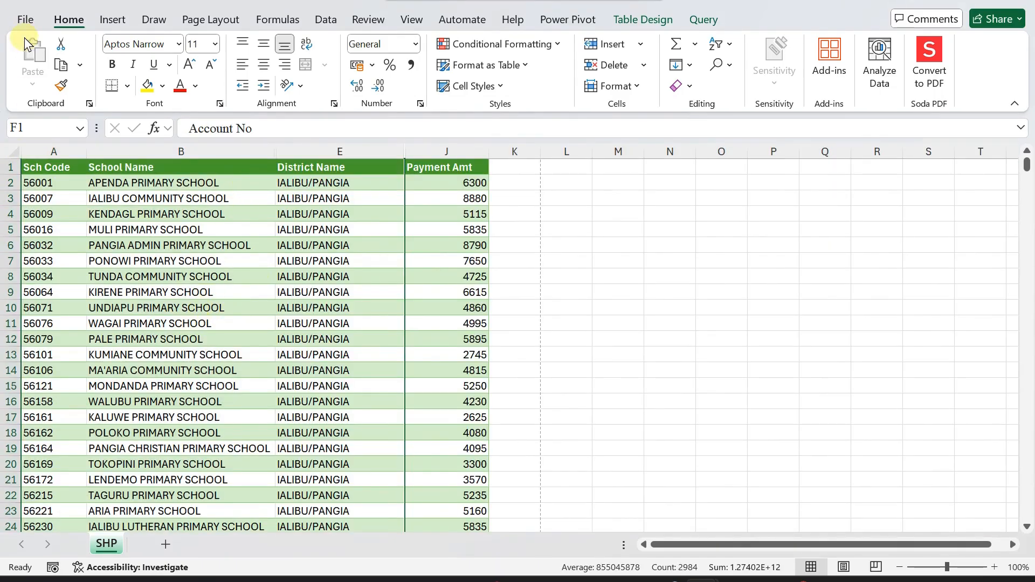
left_click(24, 19)
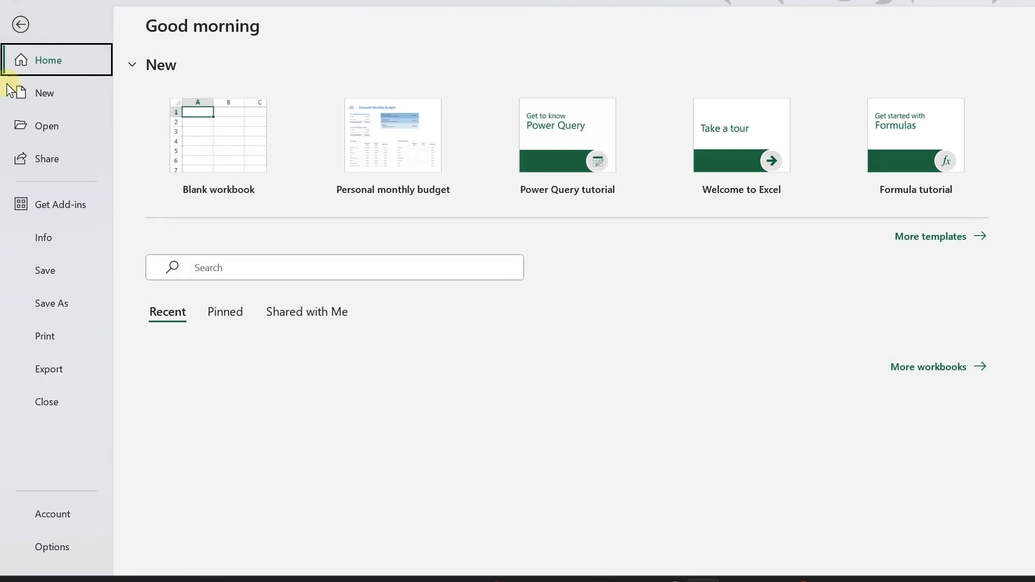
In Print preview, drag the margin column handles to narrow Payment Amt, fitting 18 pages.
left_click(45, 338)
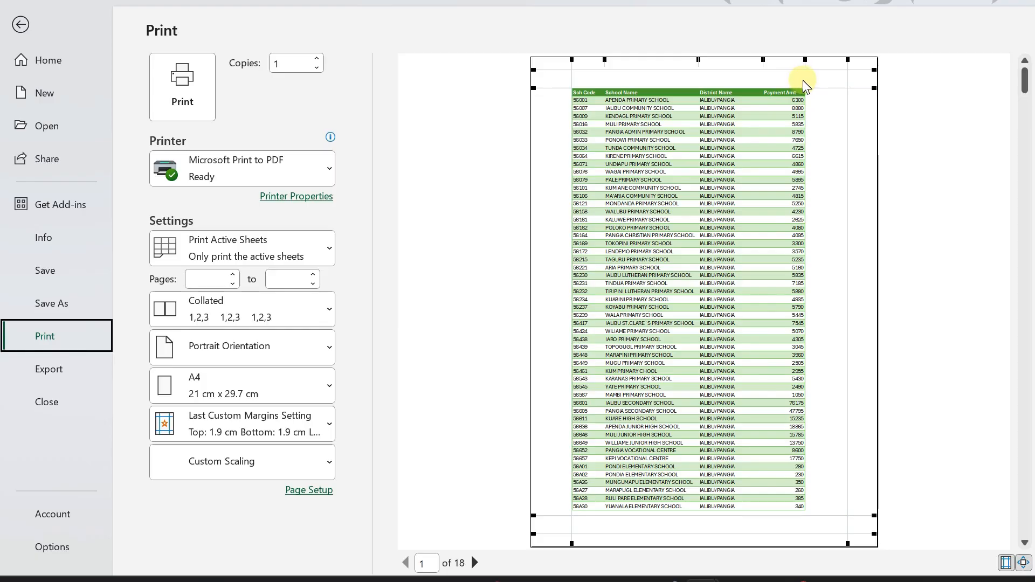
left_click_drag(762, 57, 757, 62)
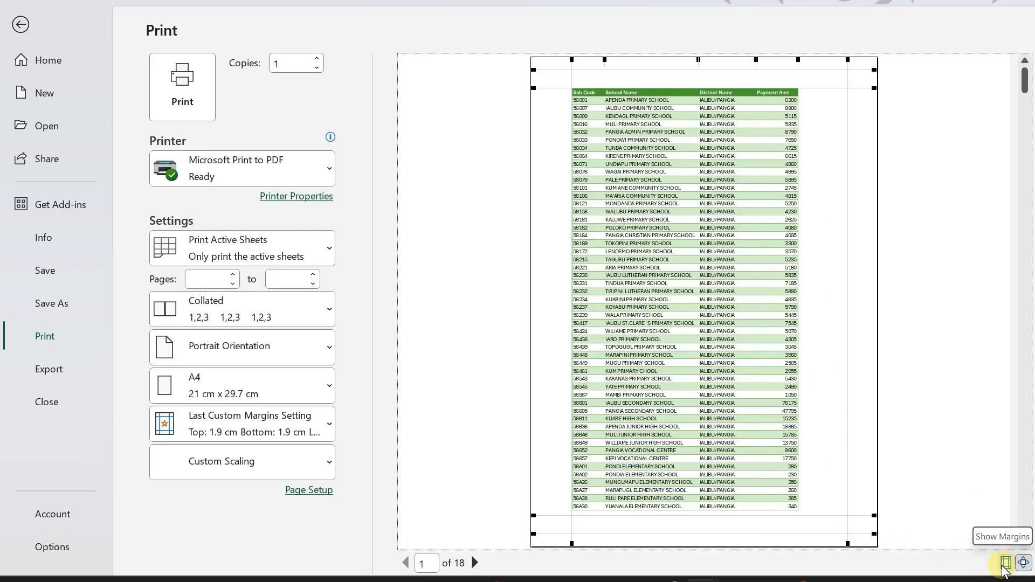
left_click(1005, 564)
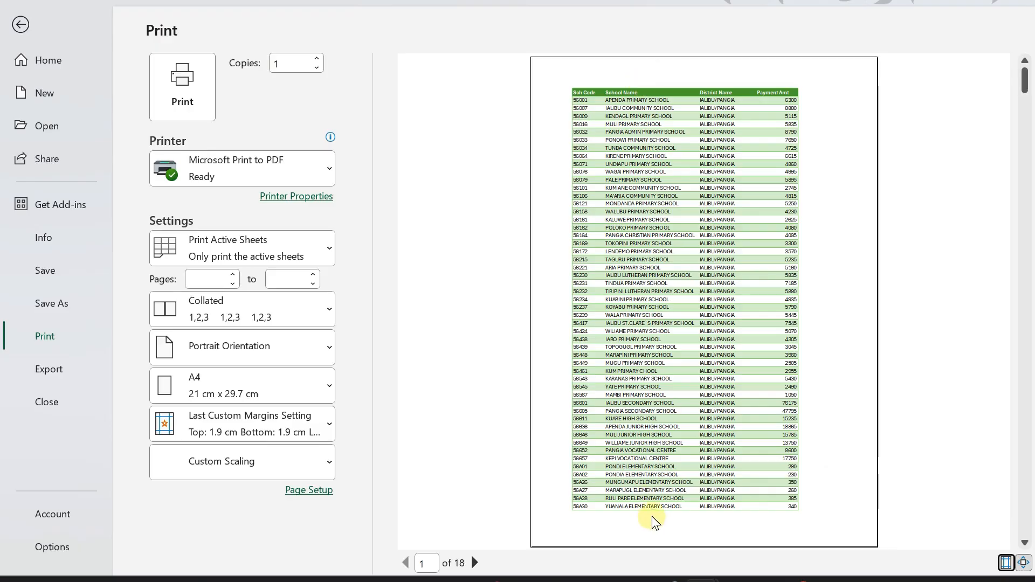
left_click(1006, 563)
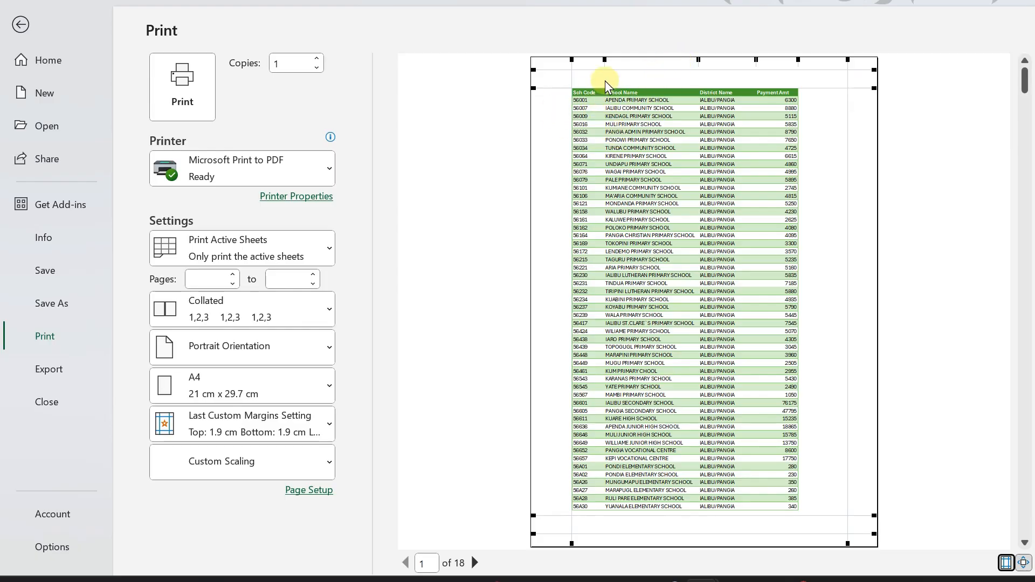
mouse_move(697, 60)
left_mouse_down()
mouse_move(719, 64)
mouse_move(700, 59)
left_mouse_up()
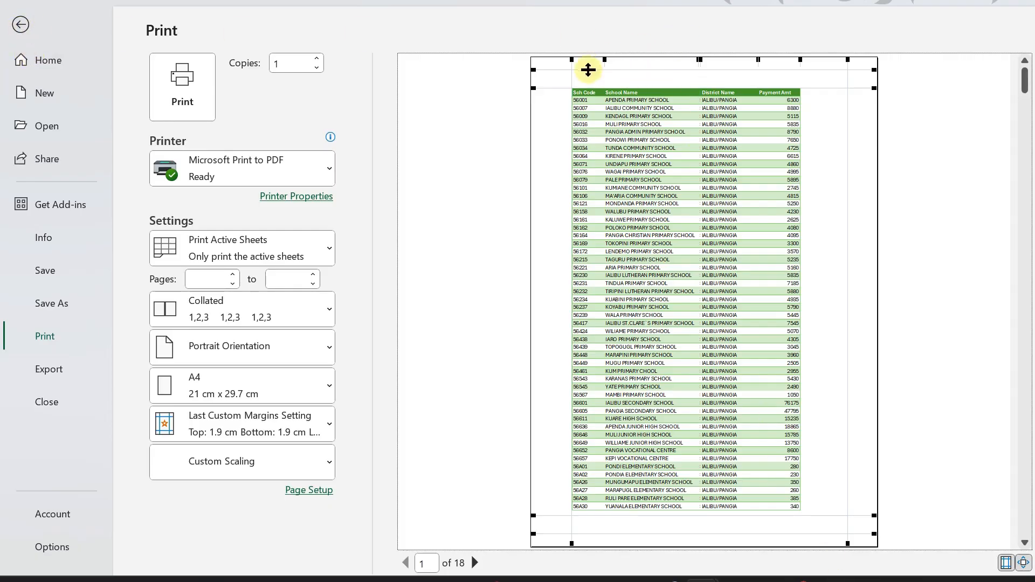
left_click(16, 27)
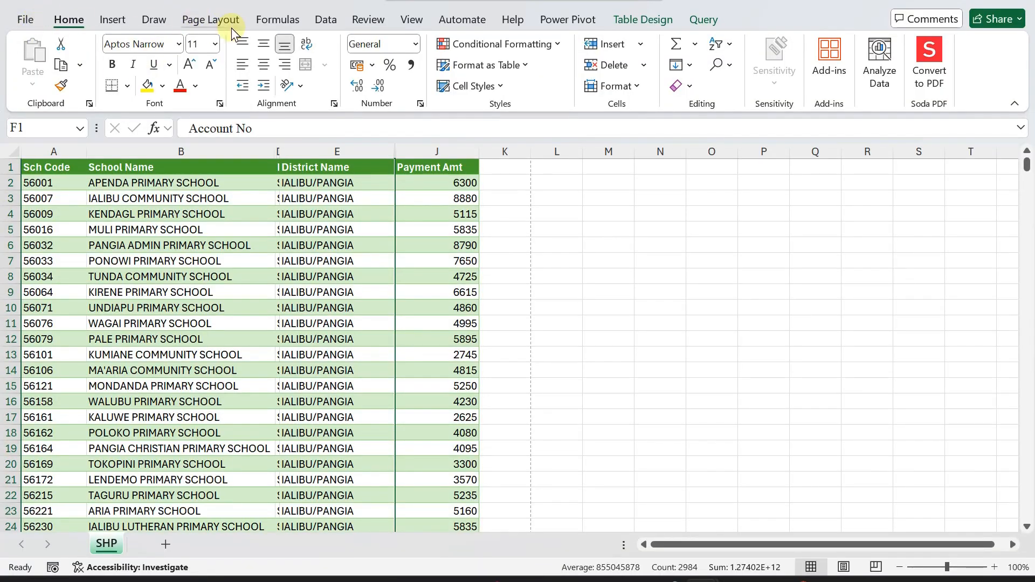
Open the Custom Header editor from Page Layout's Print Titles, with the cursor in the Center section.
left_click(199, 21)
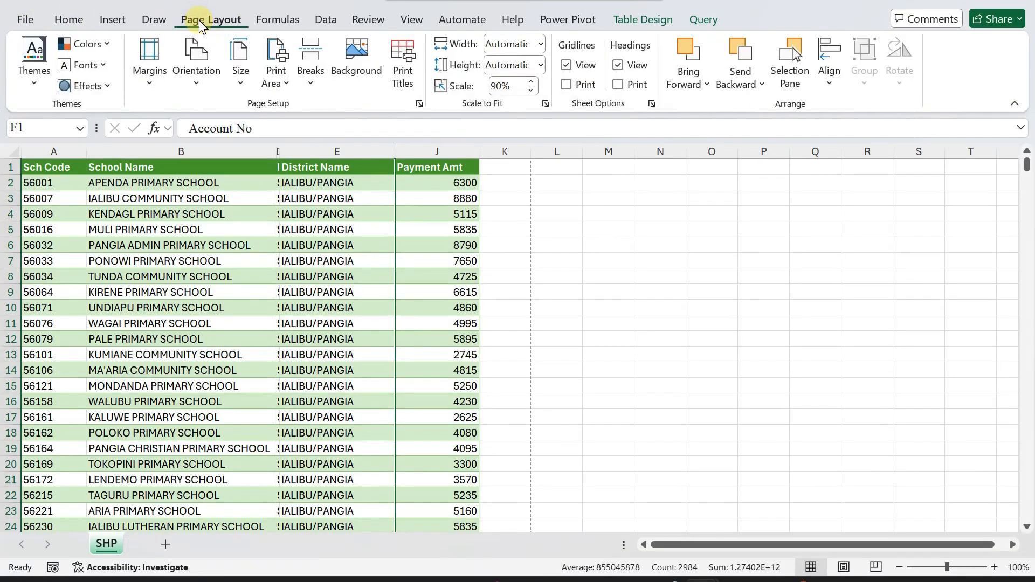
left_click(405, 59)
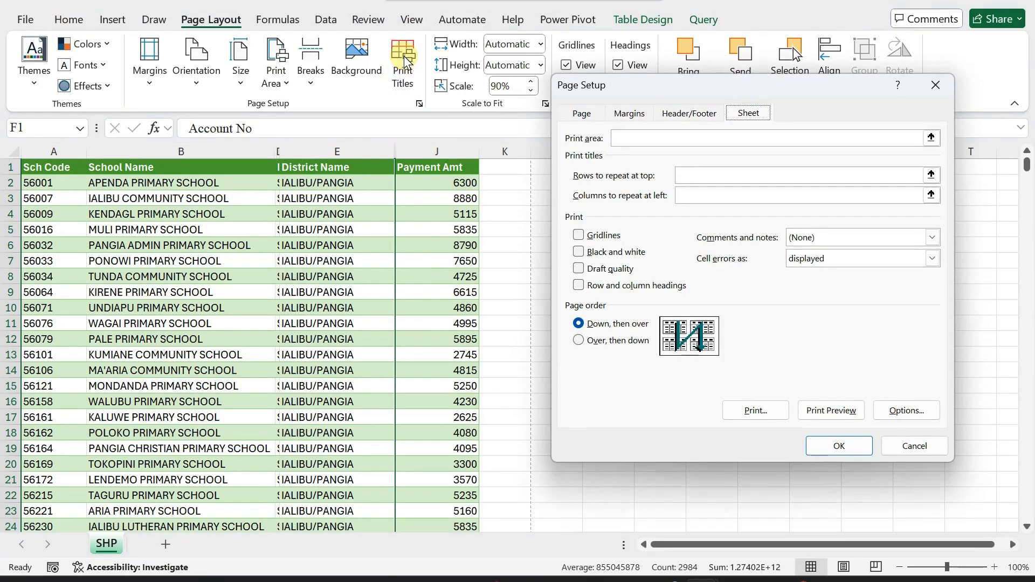
left_click(688, 116)
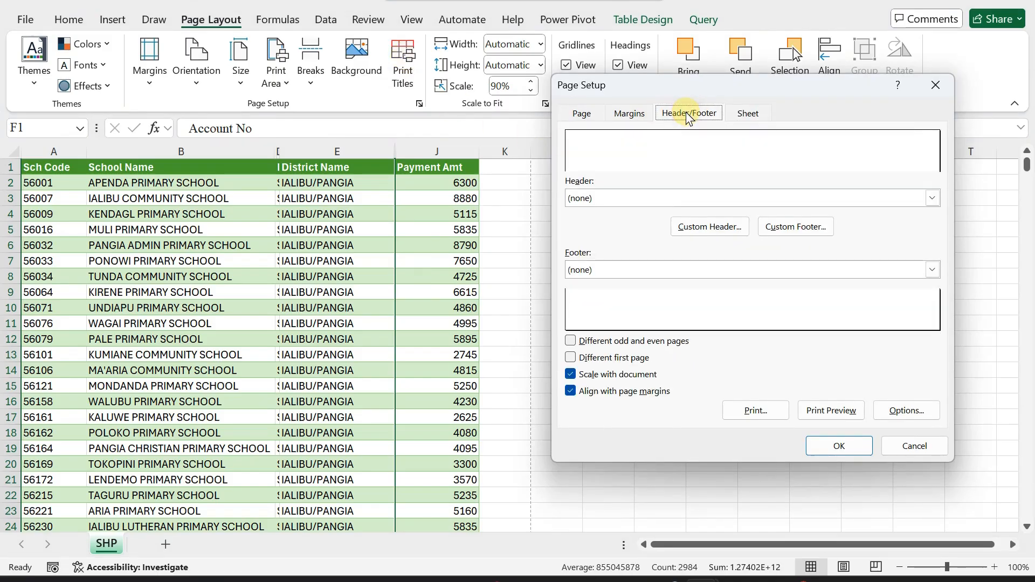
left_click(694, 226)
left_click(654, 319)
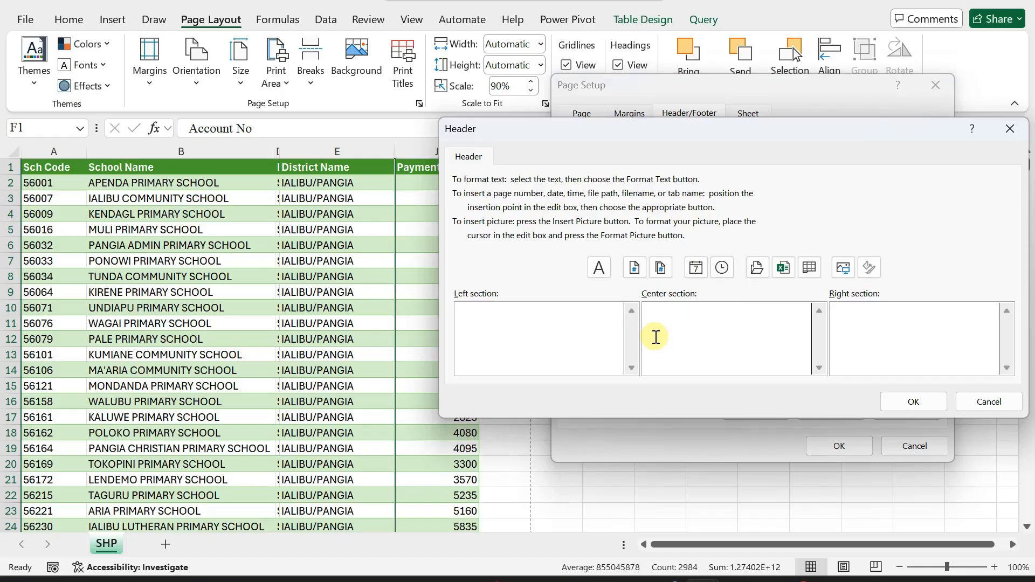
Enter 'STUDENT ENROLLMENT BY SCHOOLS IN THE DISTRICTS IN SHP-2024' in the header's Center section and select it.
type("STUDENT ENROLLMENT ")
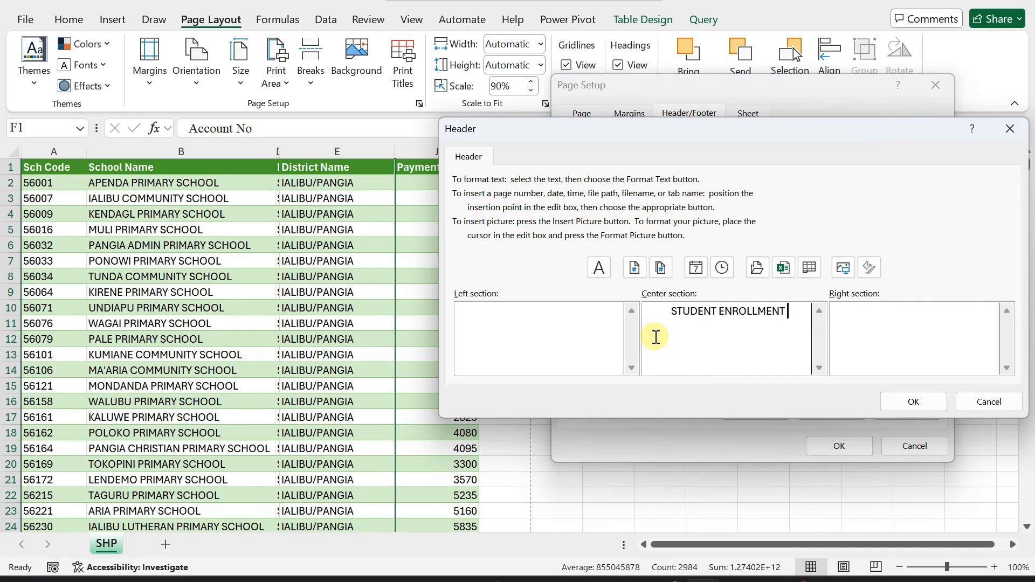
type("BY SCHOOLS IN ")
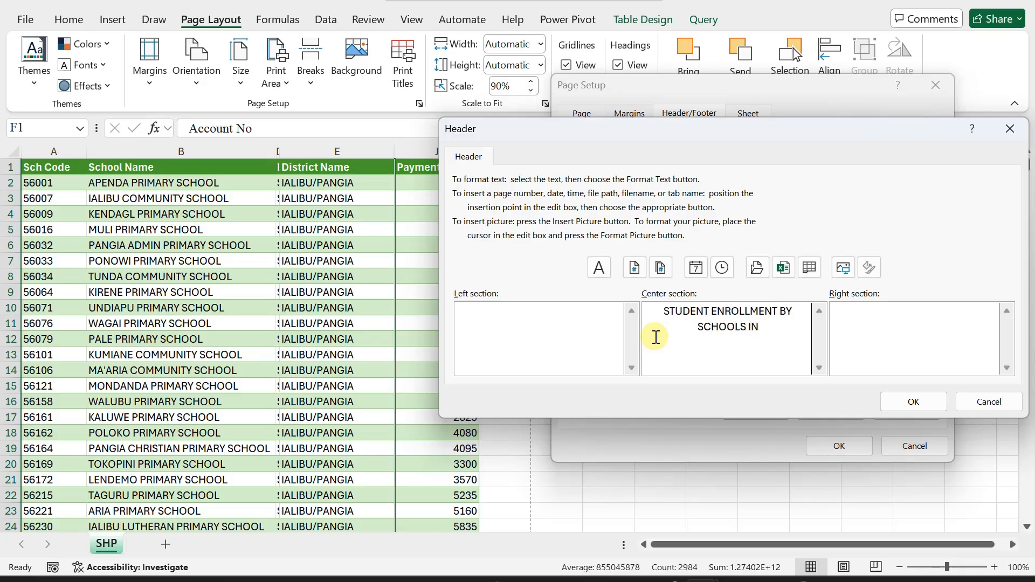
type("THE DISTR")
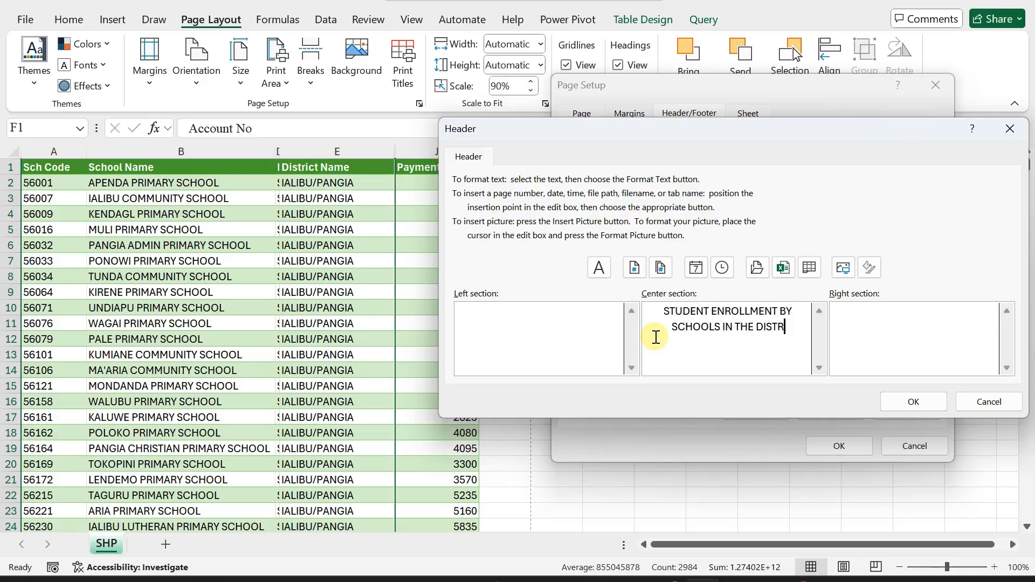
type("ICTS IN SHP")
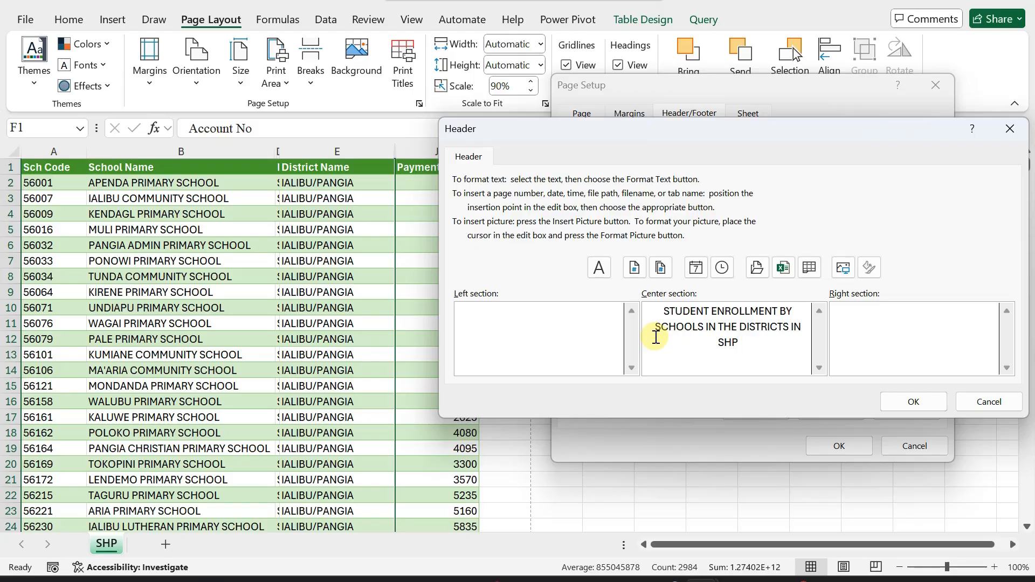
type("-2024")
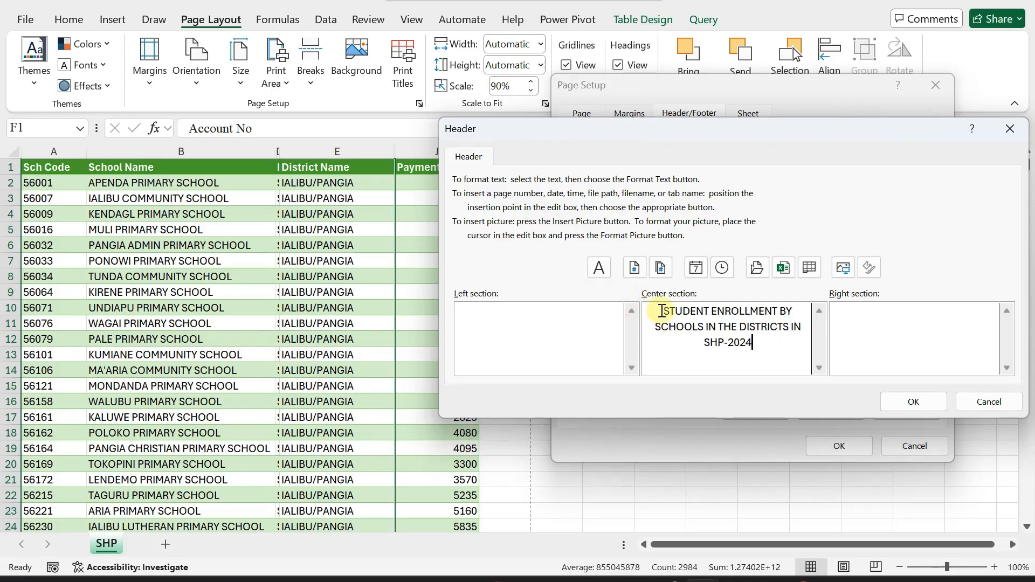
left_click_drag(662, 311, 784, 343)
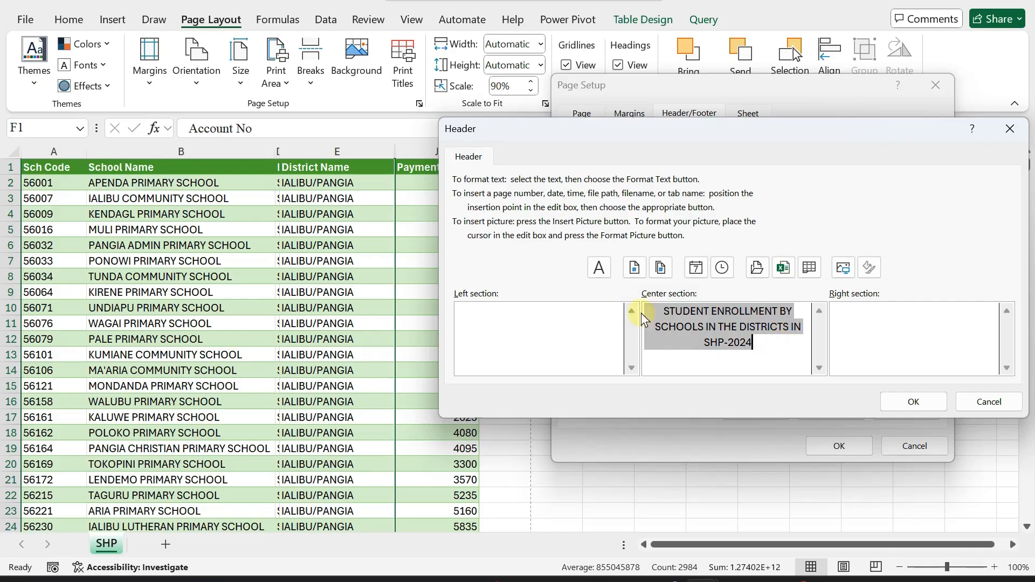
Make the header title bold, 14 pt, single-underlined and Automatic colour, then print-preview it.
left_click(599, 268)
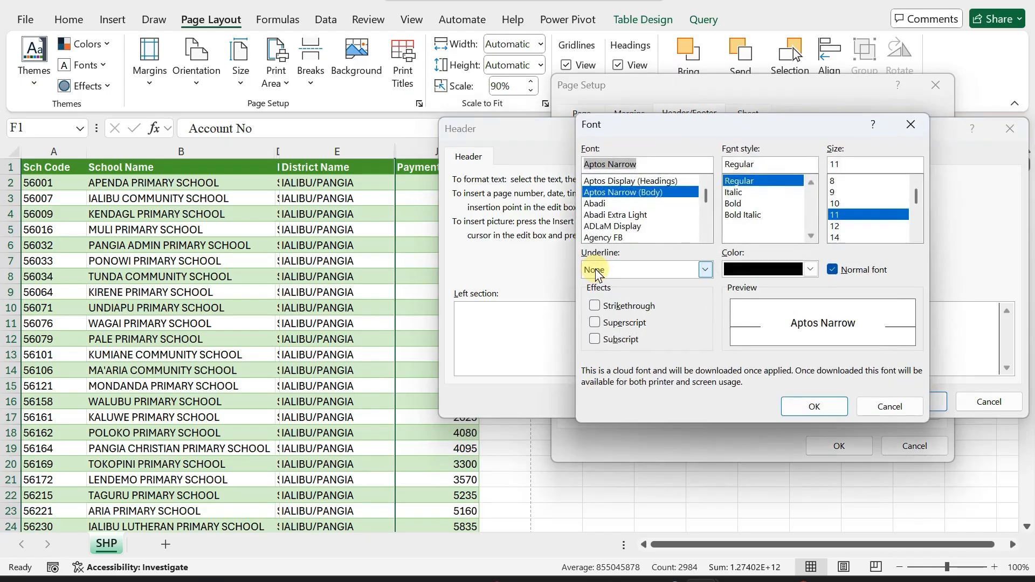
left_click(734, 205)
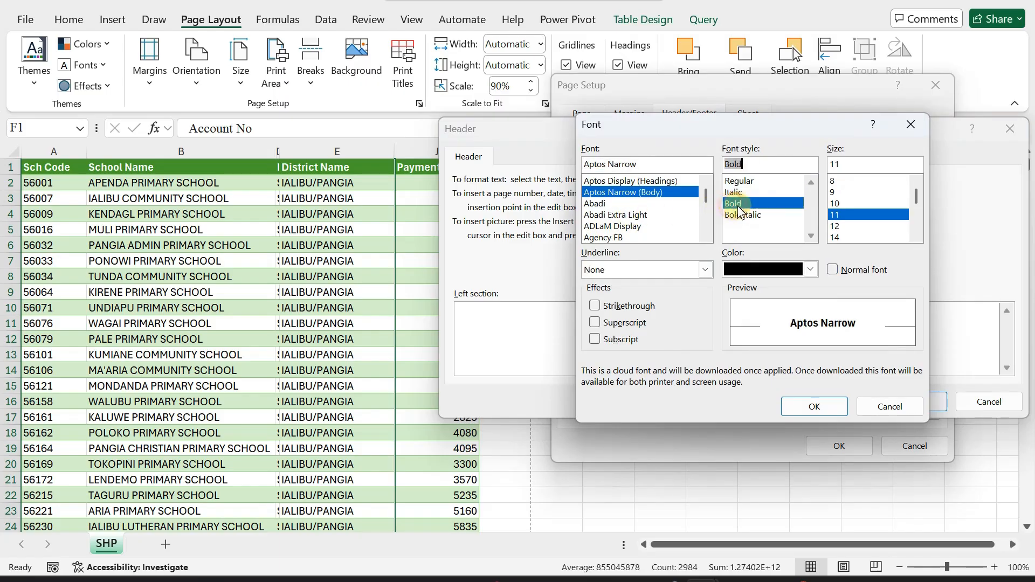
left_click(837, 237)
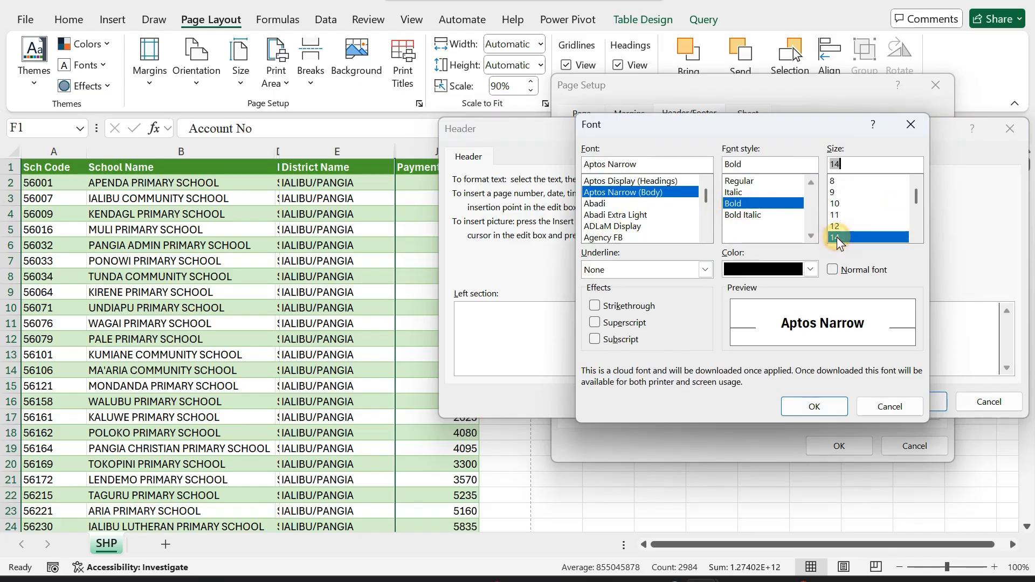
left_click(705, 269)
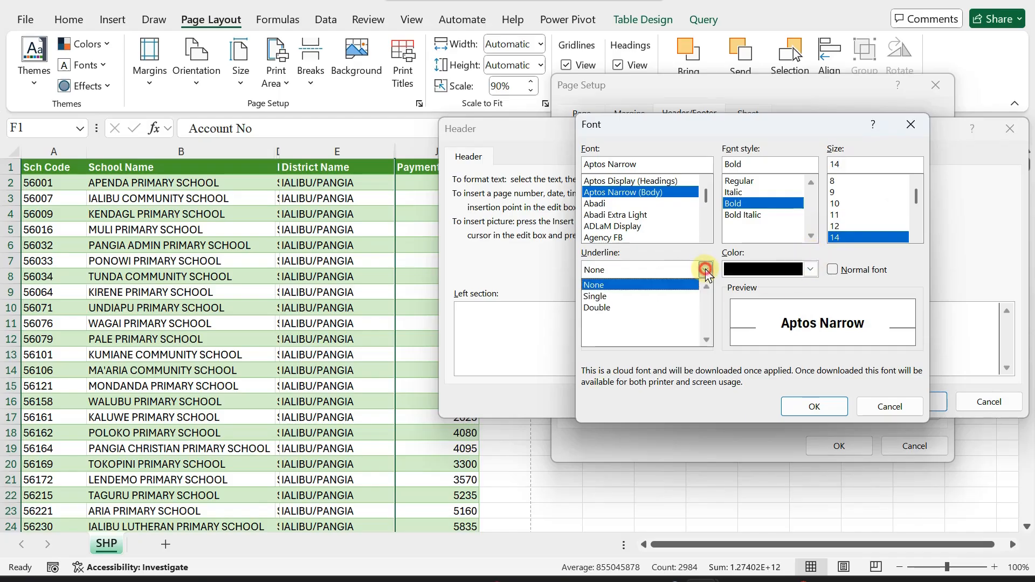
left_click(590, 300)
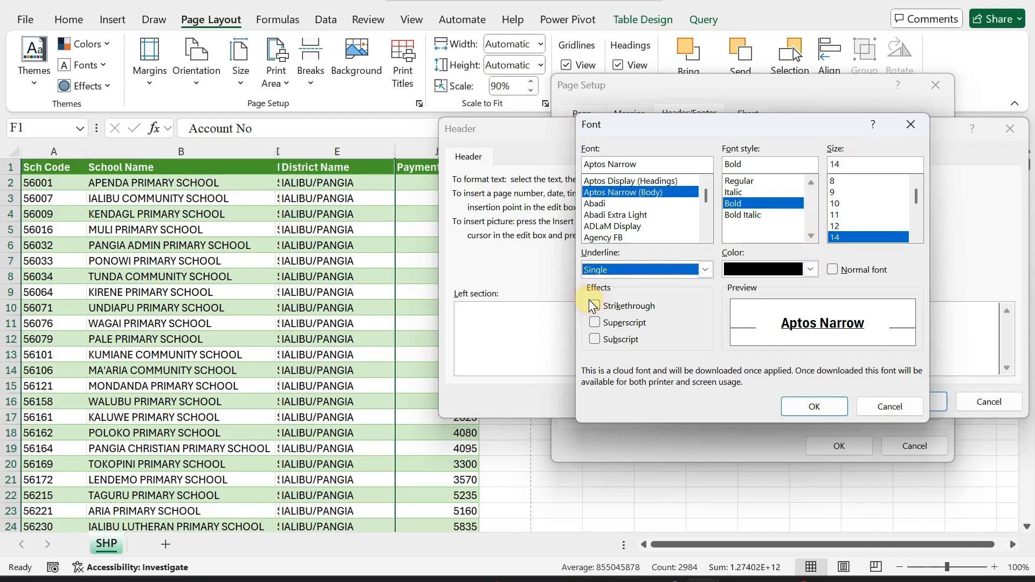
left_click(811, 270)
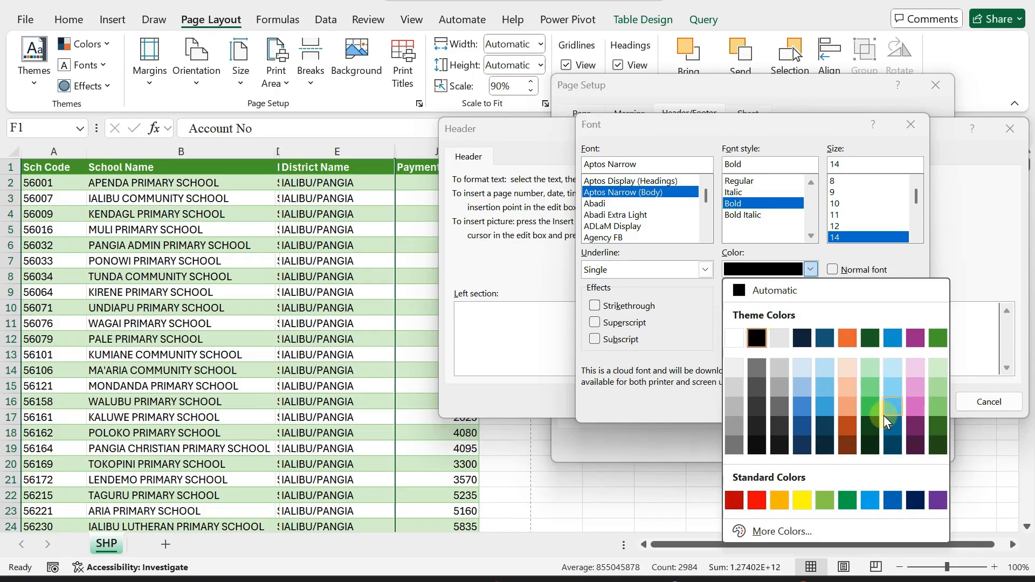
left_click(742, 291)
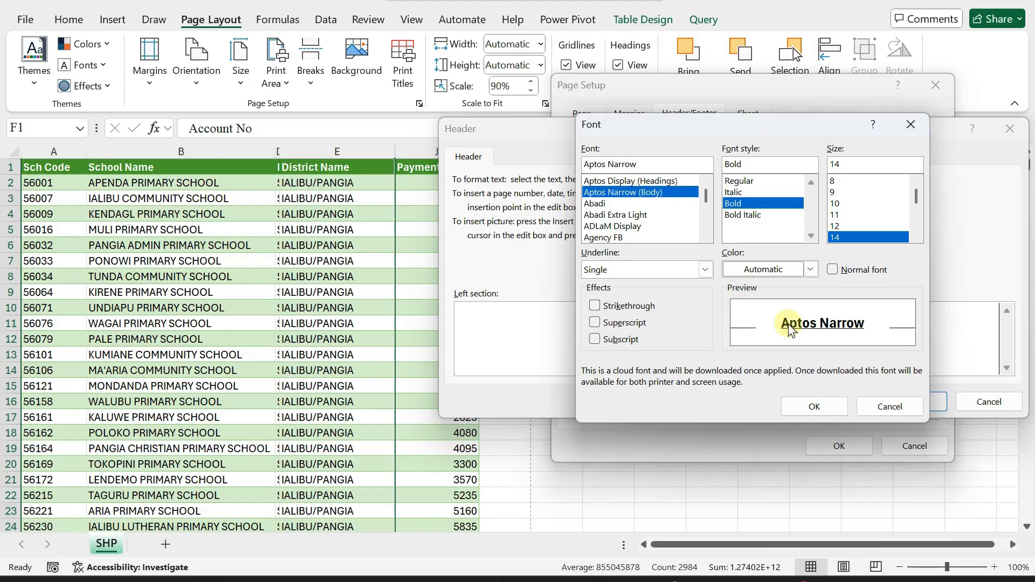
left_click(814, 407)
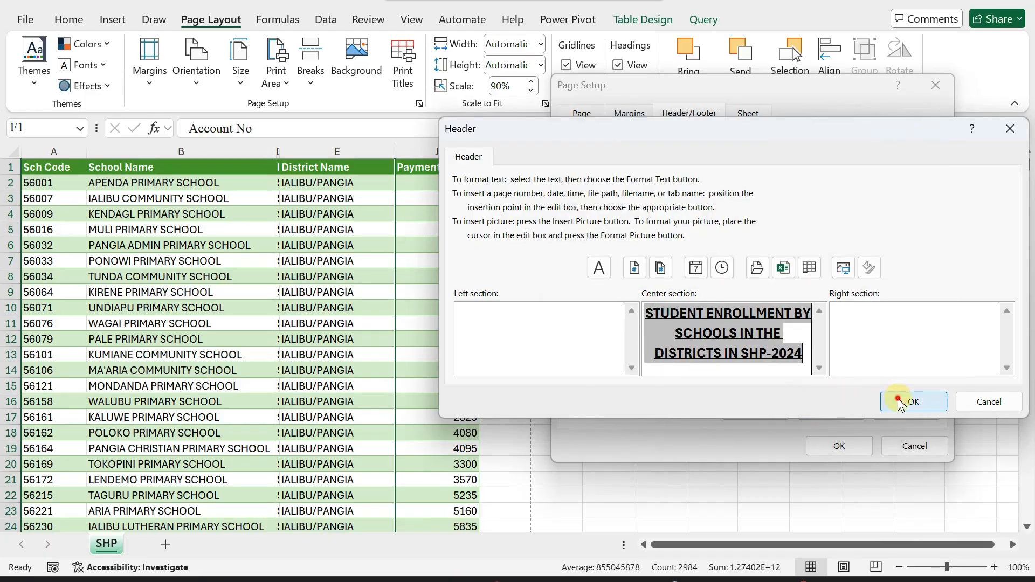
left_click(899, 400)
left_click(831, 411)
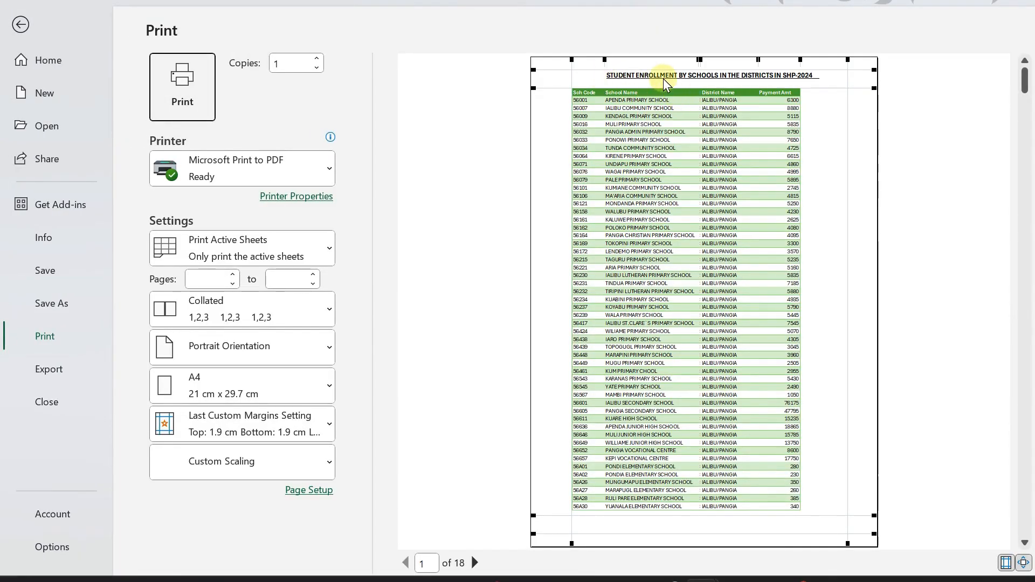
Page through the preview to confirm the title header repeats, then return to the worksheet.
left_click(474, 562)
left_click(474, 563)
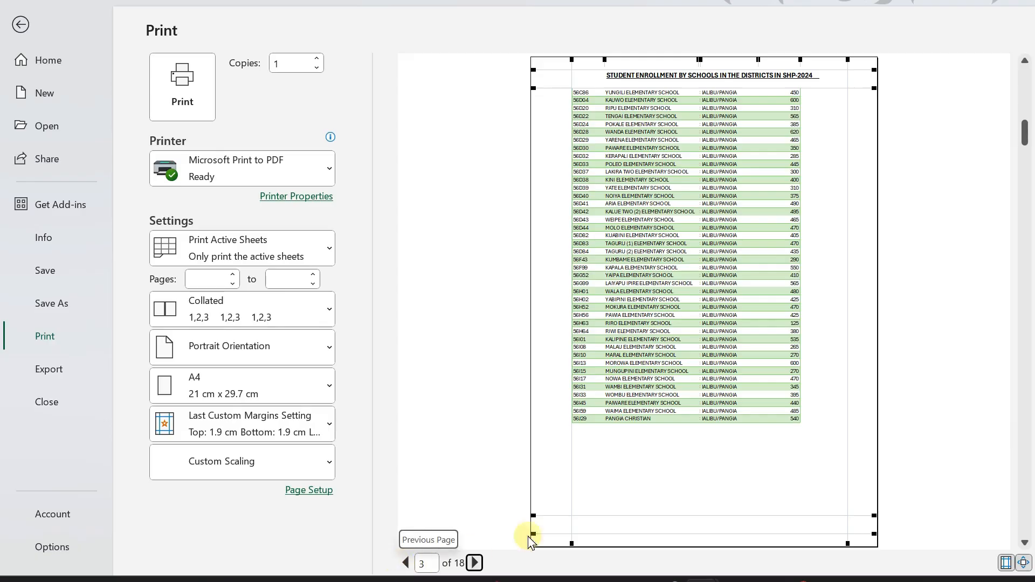
left_click(13, 26)
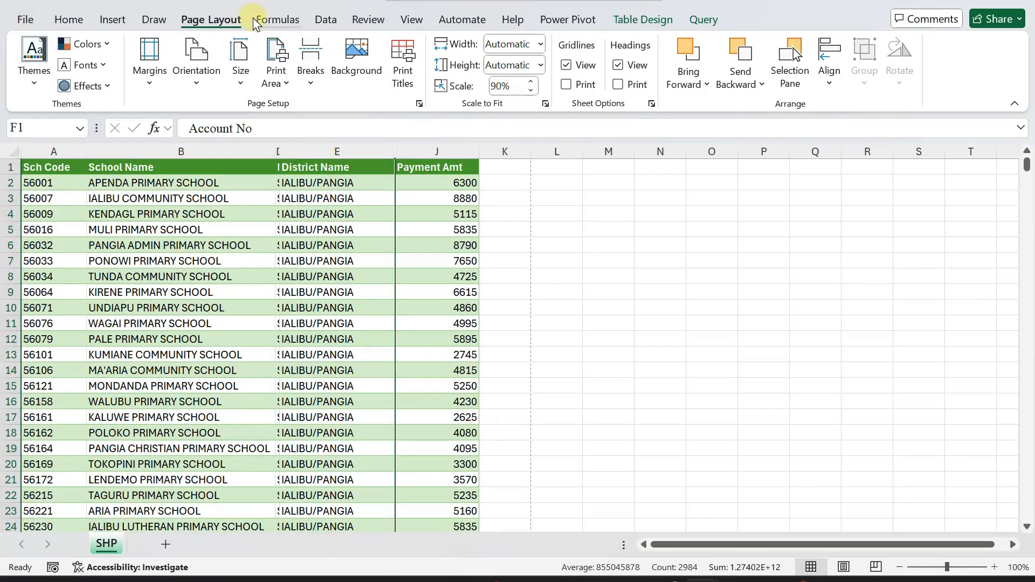
Add a custom footer with the page number and total page count in its Center section.
left_click(399, 56)
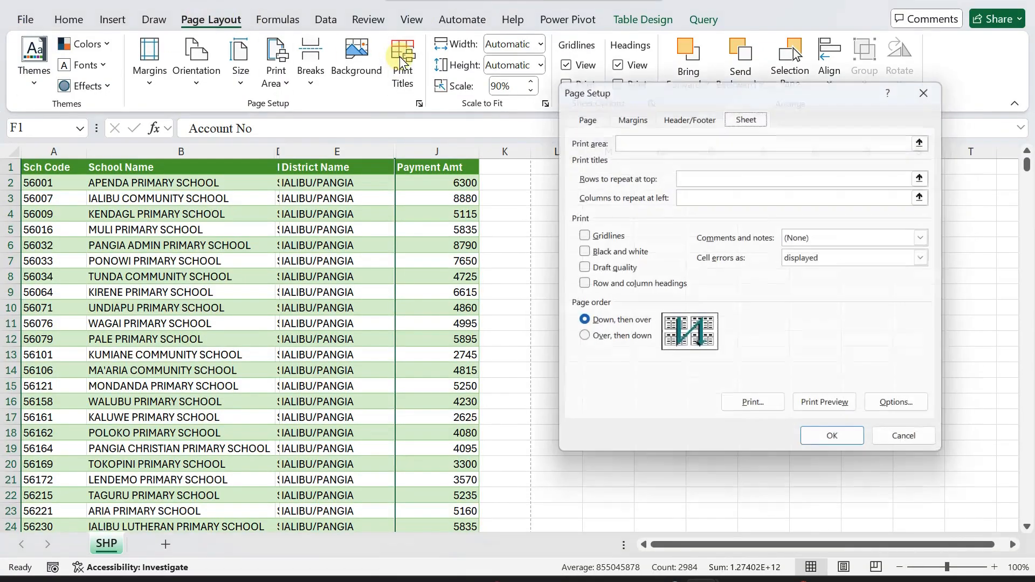
left_click(694, 112)
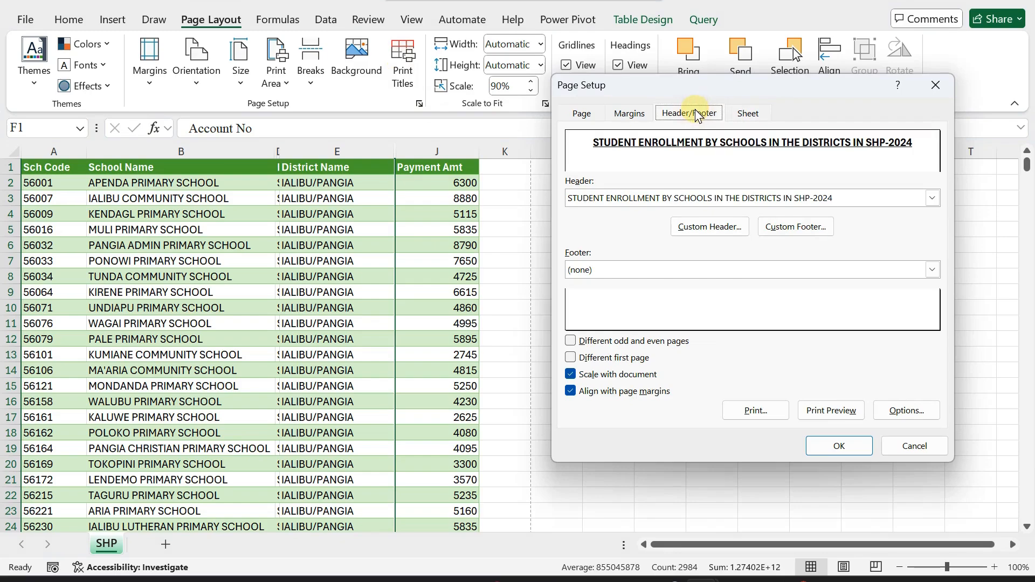
left_click(793, 227)
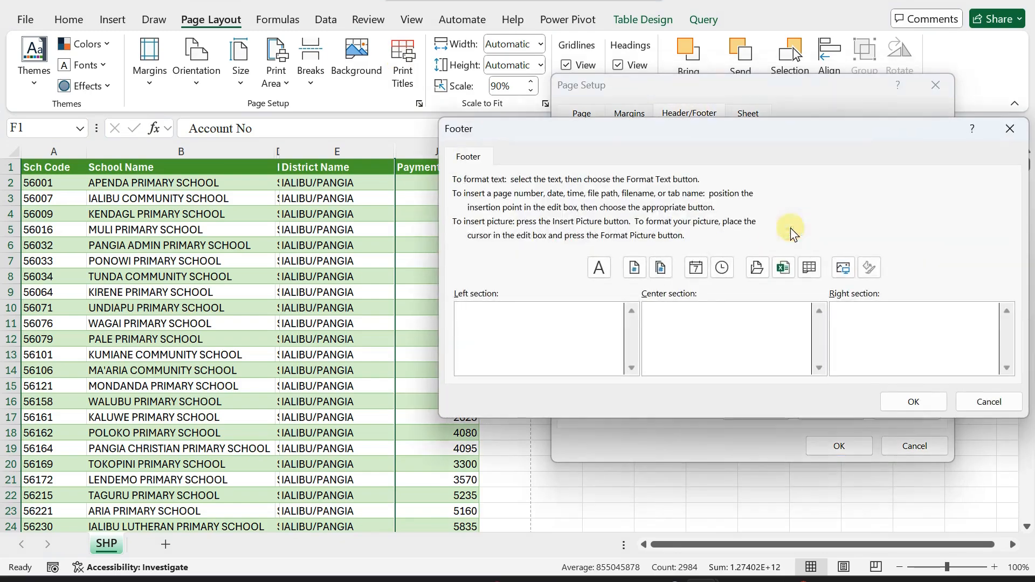
left_click(667, 322)
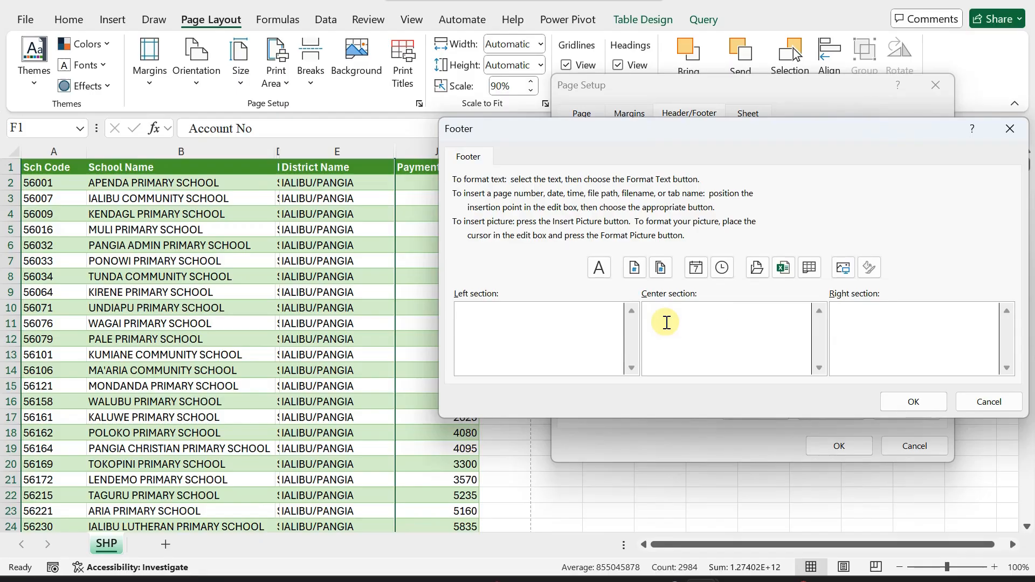
left_click(635, 268)
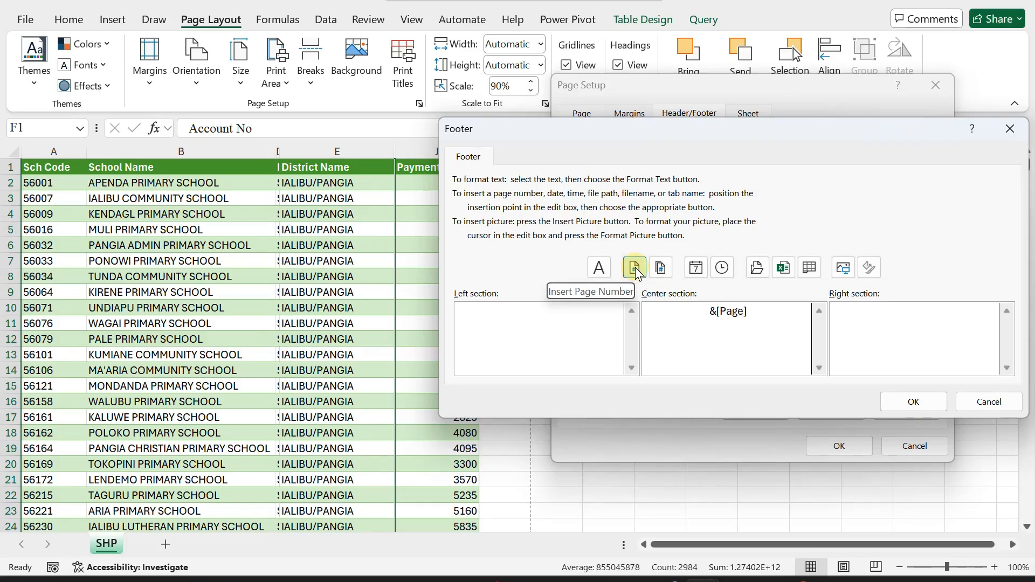
left_click(664, 271)
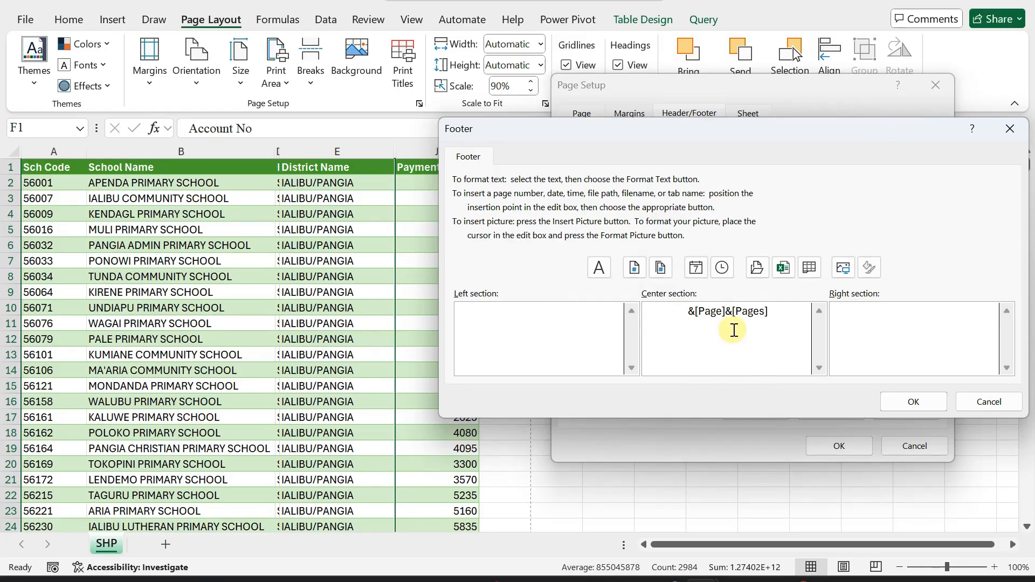
left_click(911, 400)
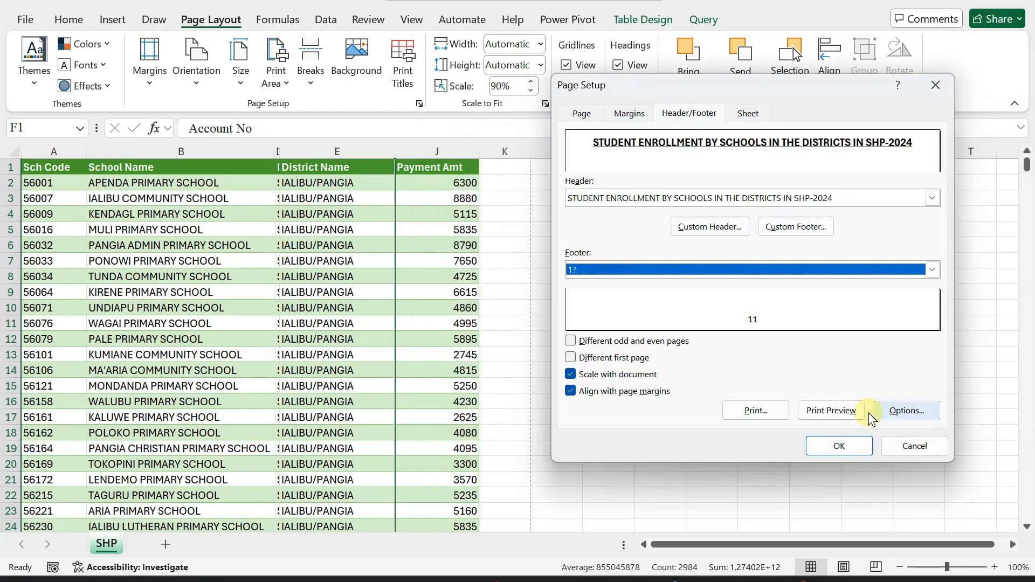
Print-preview page 1 of 18 showing the title header and the new '118' footer.
left_click(830, 412)
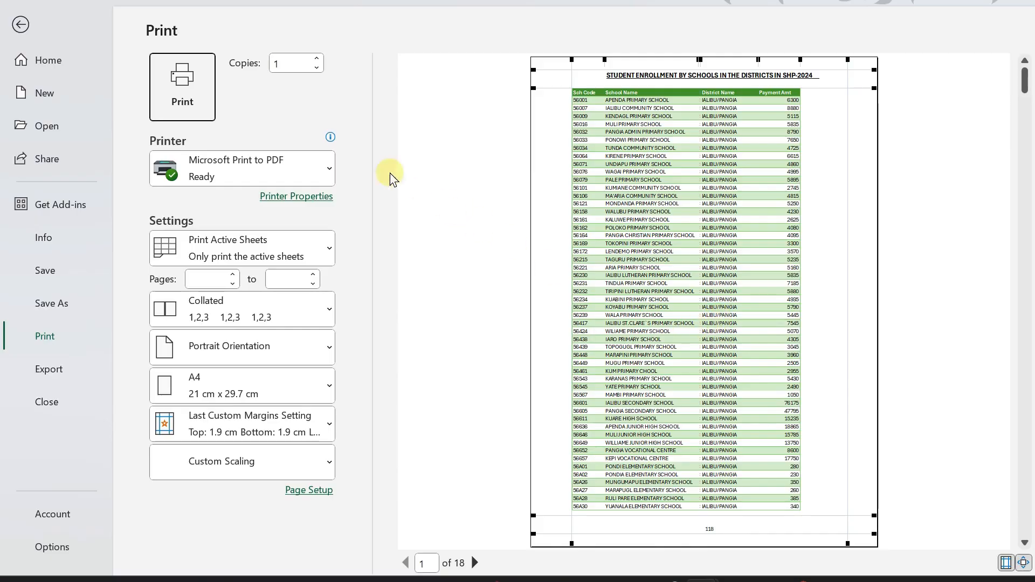
Return to the worksheet and reopen the Custom Footer editor from Page Setup.
left_click(20, 25)
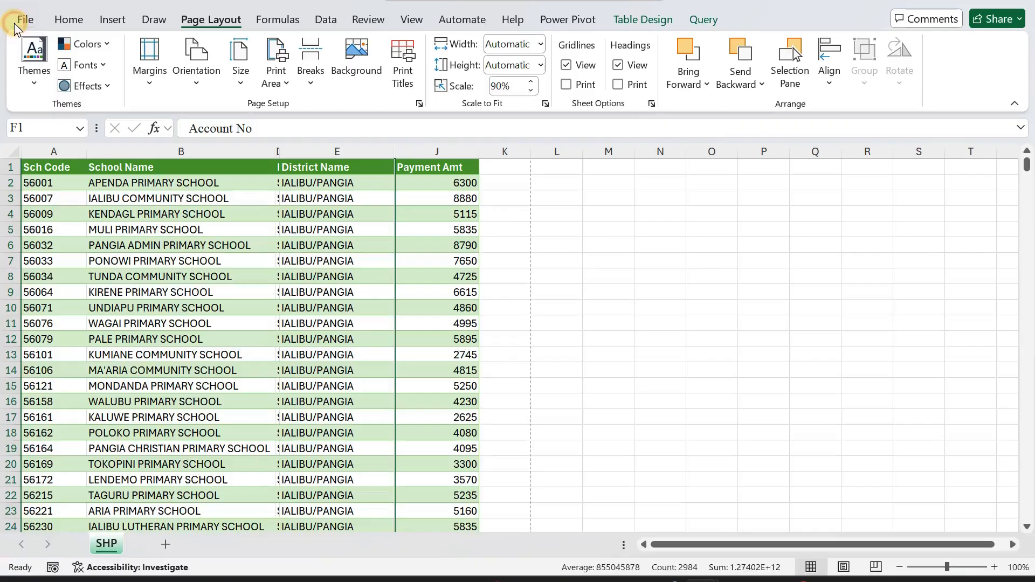
left_click(396, 57)
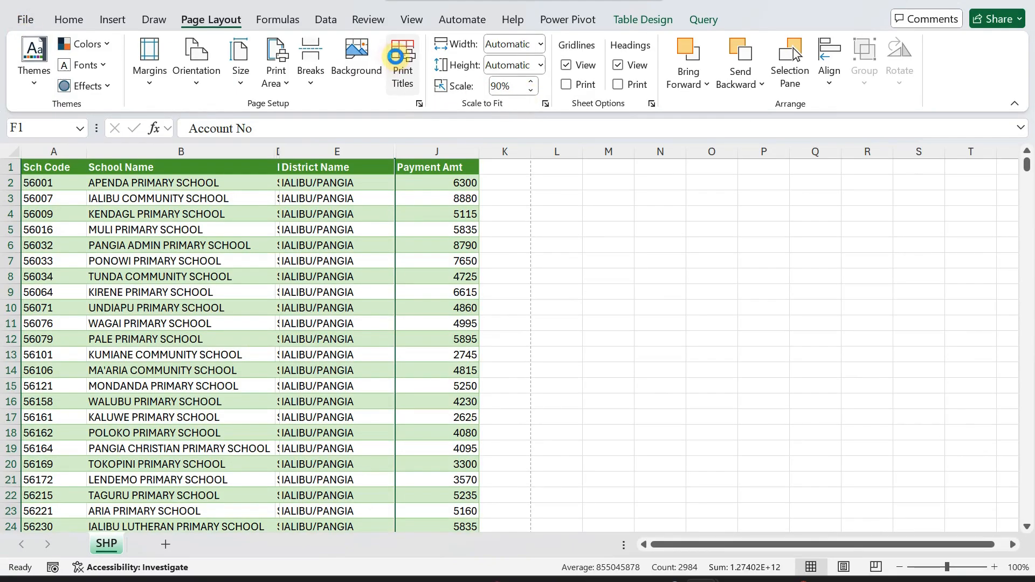
left_click(684, 114)
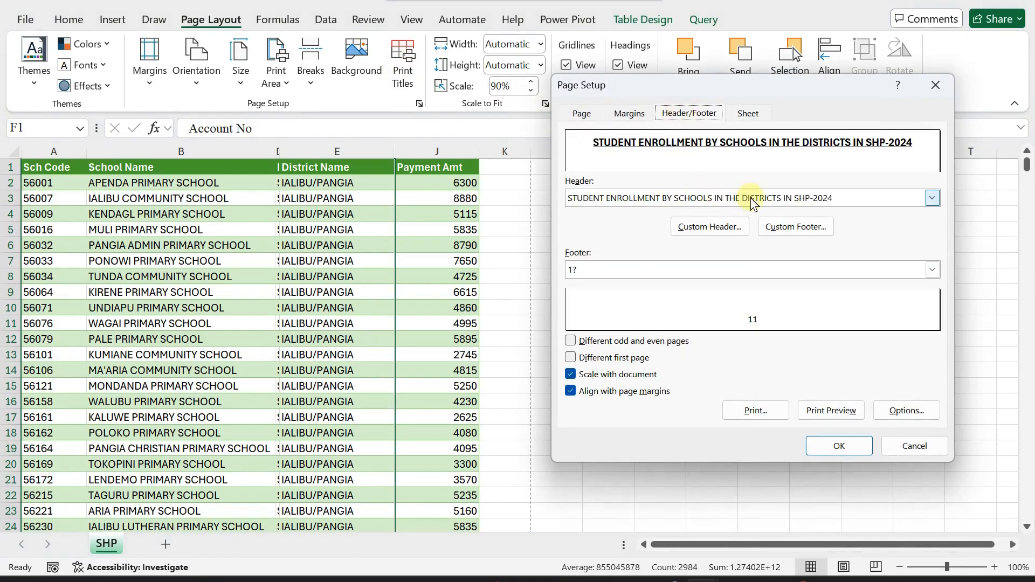
left_click(795, 226)
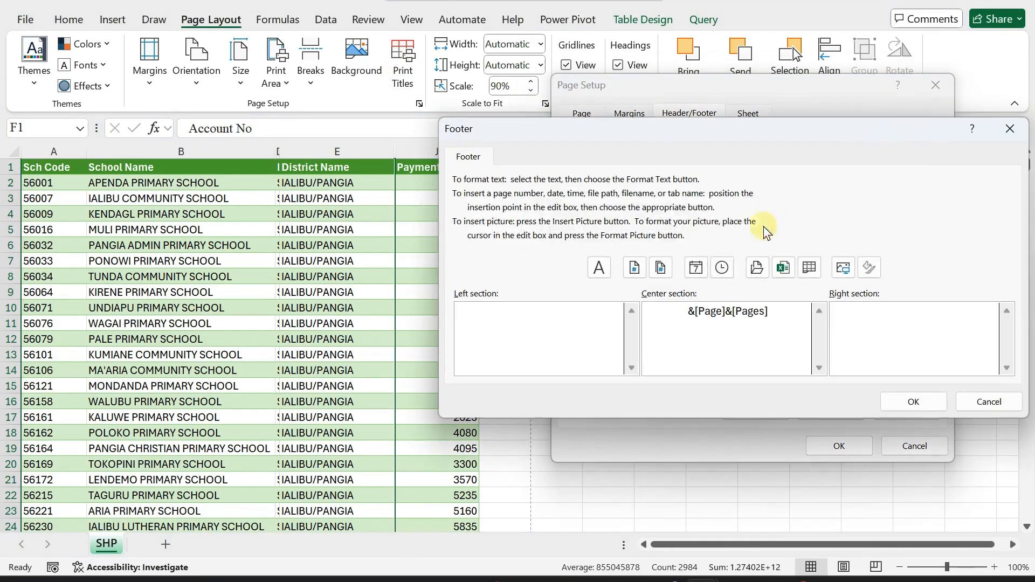
Add 'Page', 'of' and 'Pages' around the codes so the footer reads Page &[Page] of &[Pages] Pages.
left_click(670, 317)
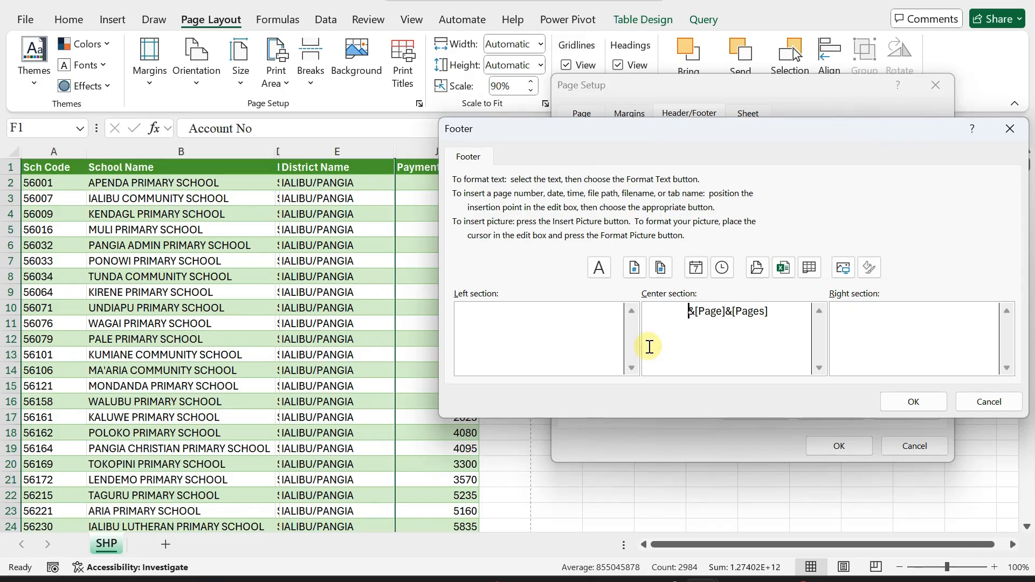
type("Pag")
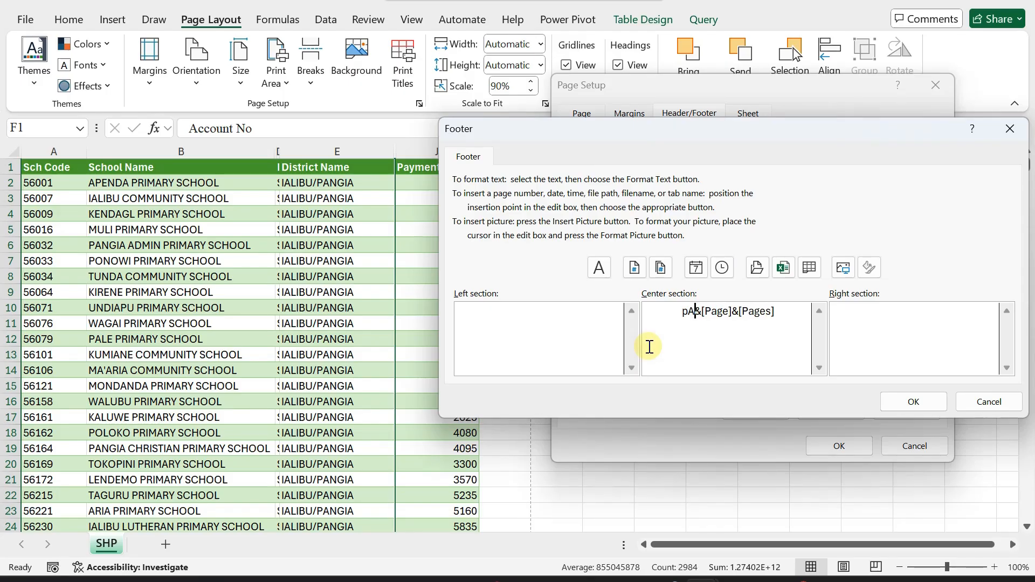
type("e")
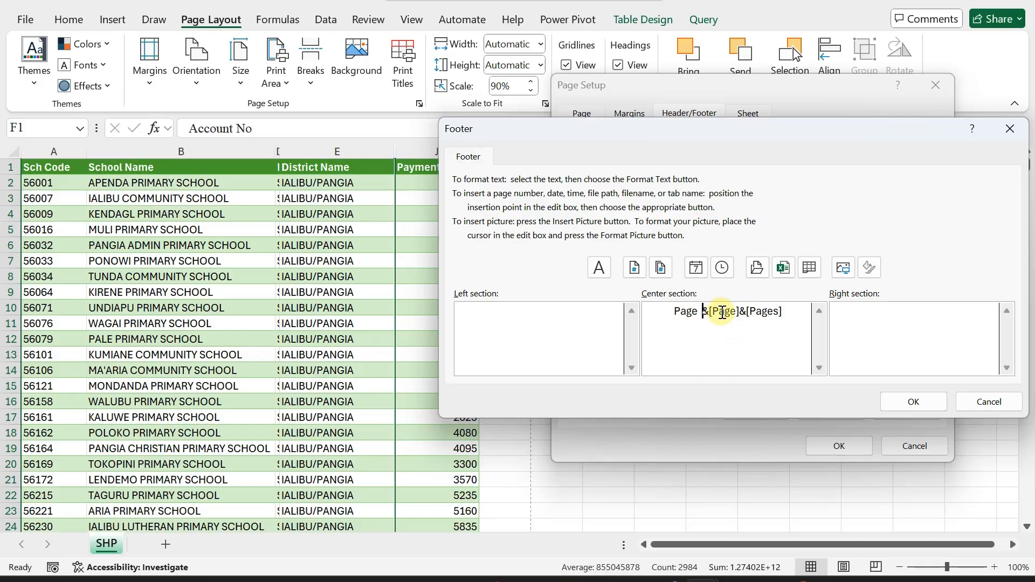
left_click(741, 312)
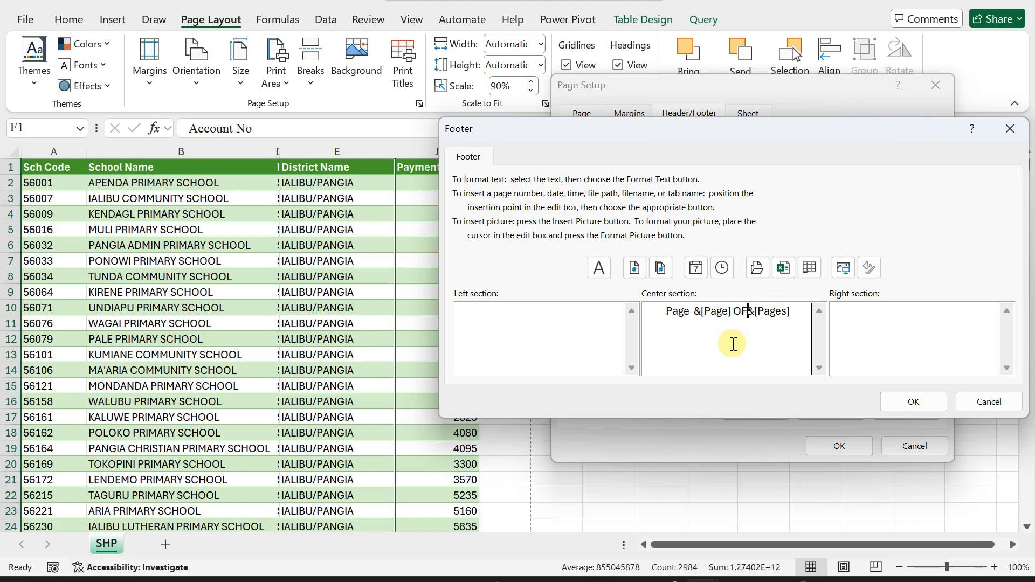
type("oF")
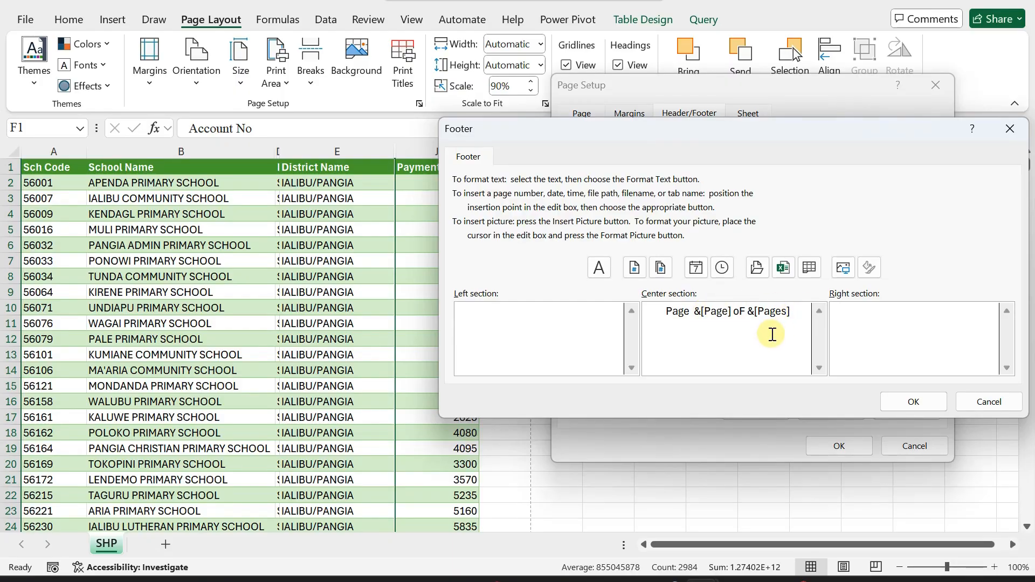
key("BackSpace")
key("BackSpace")
key("BackSpace")
type("of")
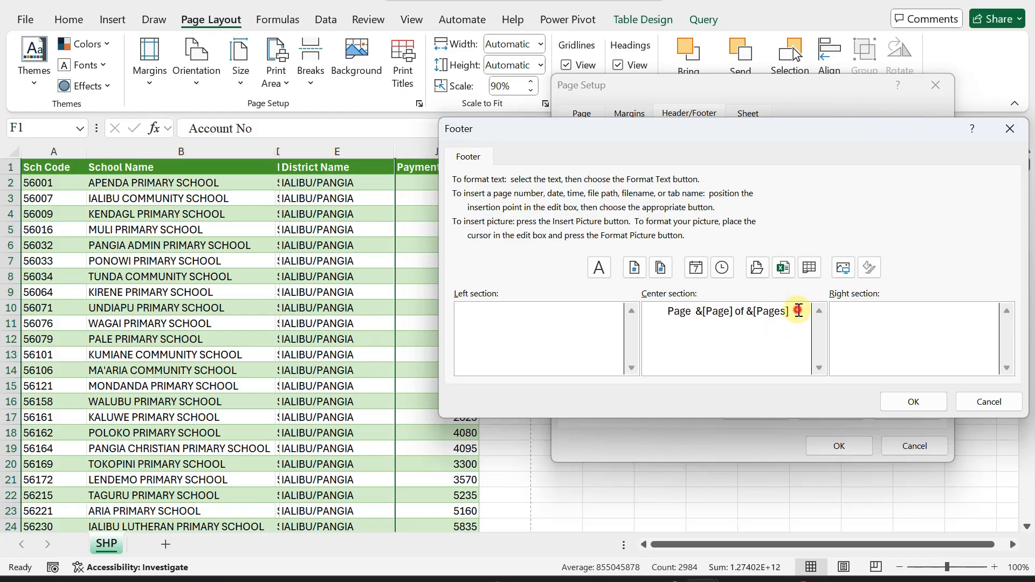
left_click(799, 311)
type("Pages")
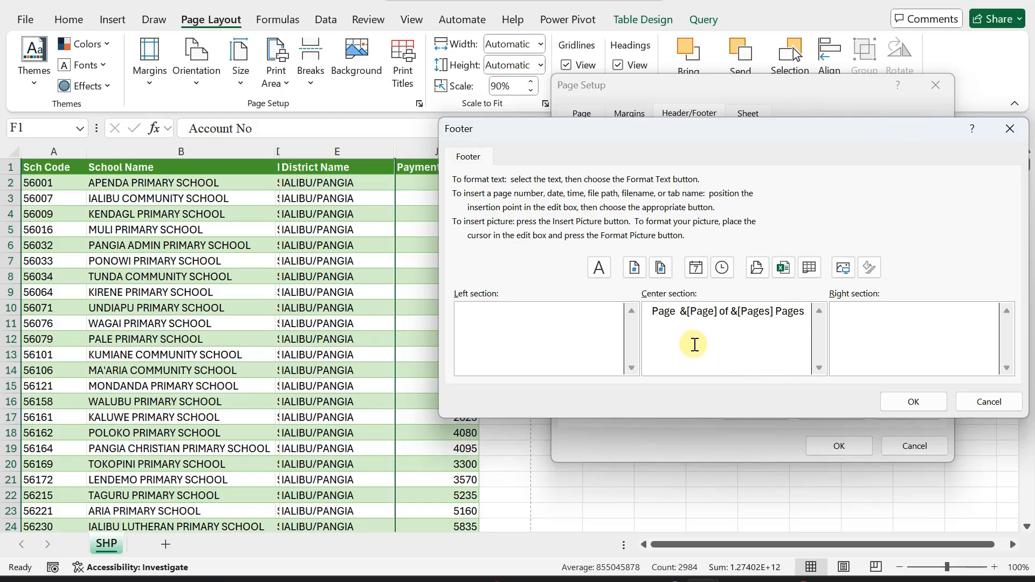
Select the page number code in the centre footer and confirm the footer with OK.
left_click(676, 313)
left_click_drag(677, 313, 644, 314)
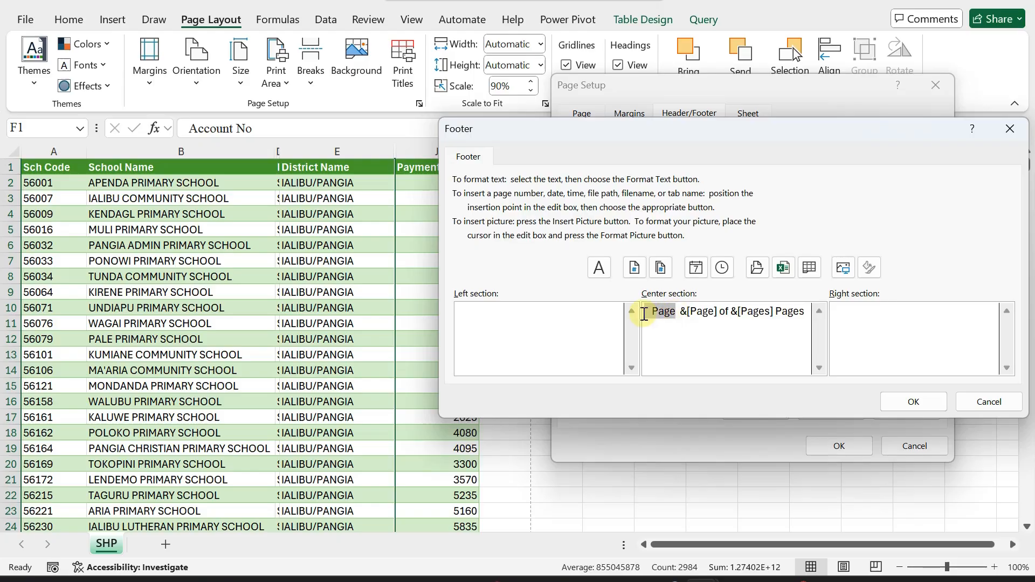
left_click(720, 311)
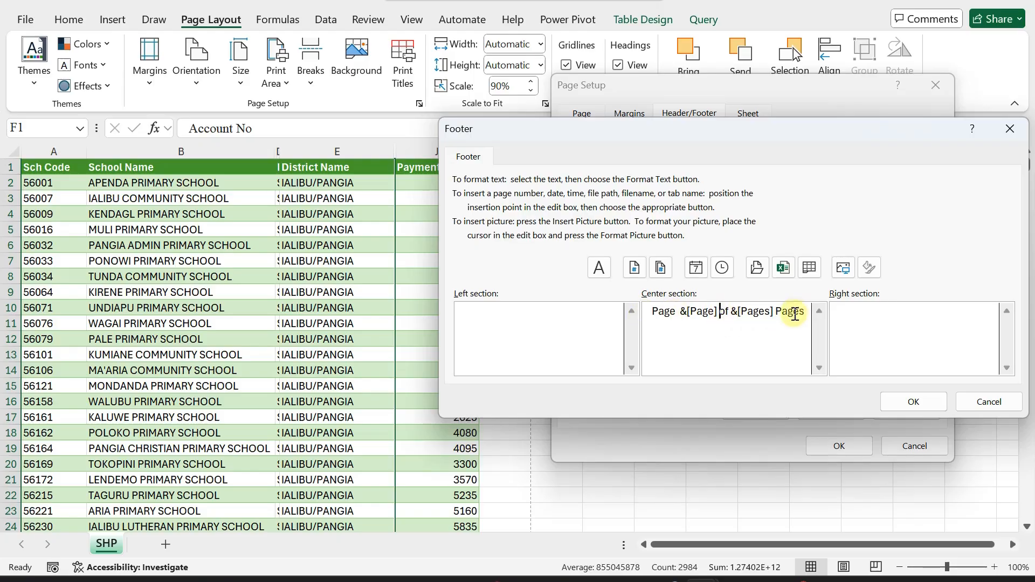
left_click(680, 311)
left_click_drag(680, 313, 717, 312)
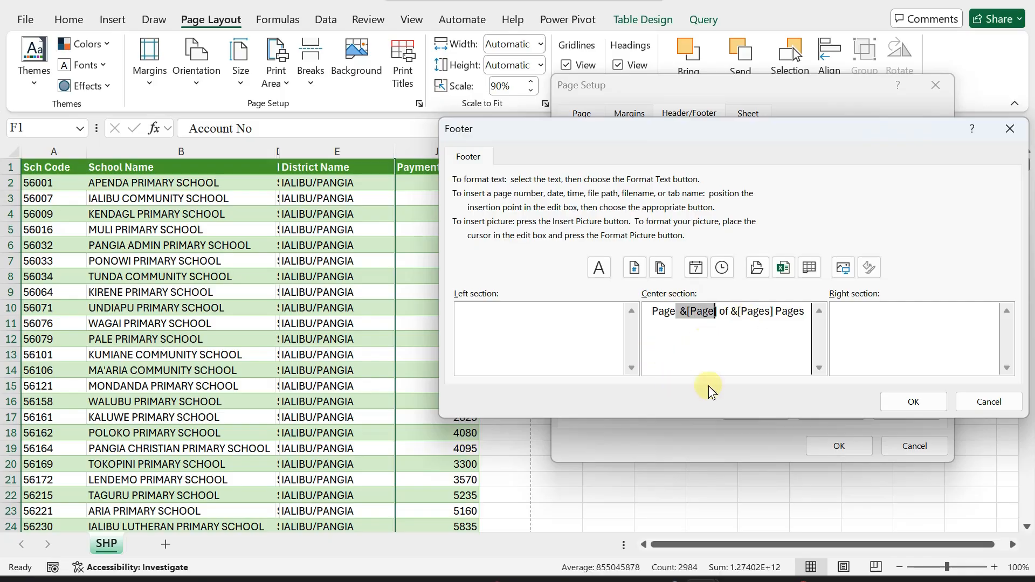
left_click(920, 400)
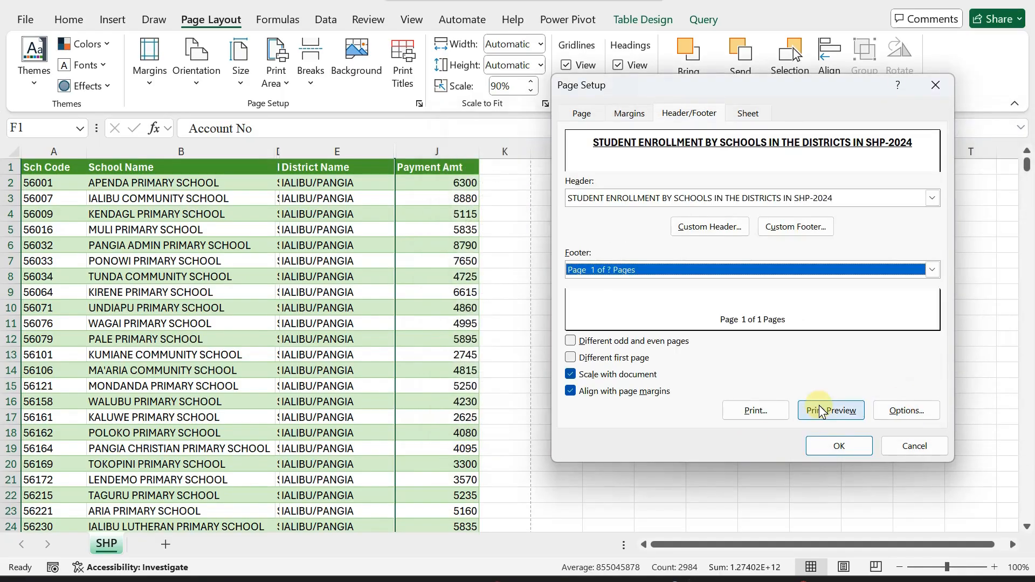
Preview pages 1–4 of the printout to check the 'Page 4 of 18 Pages' footer, then return.
left_click(820, 410)
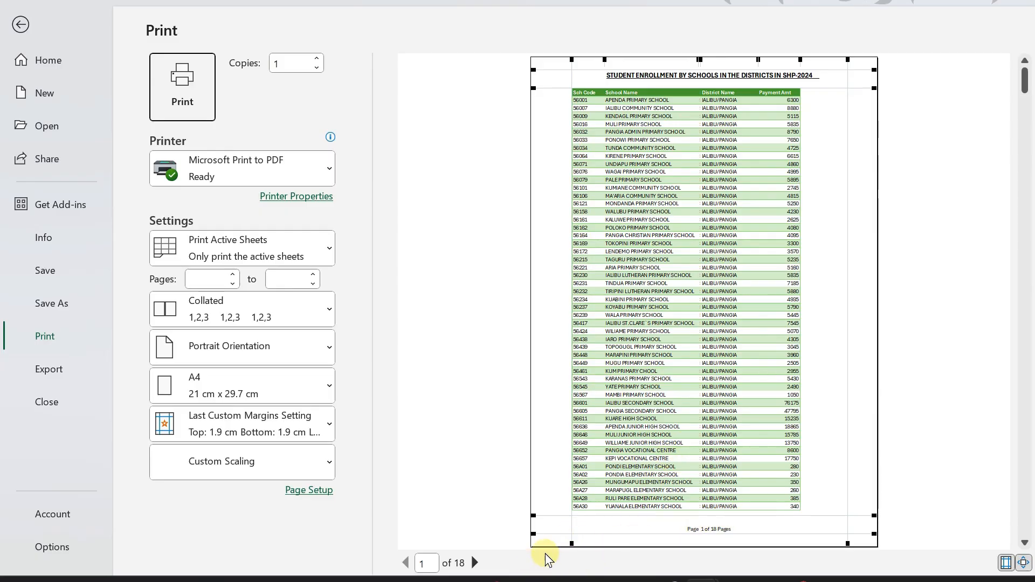
left_click(474, 563)
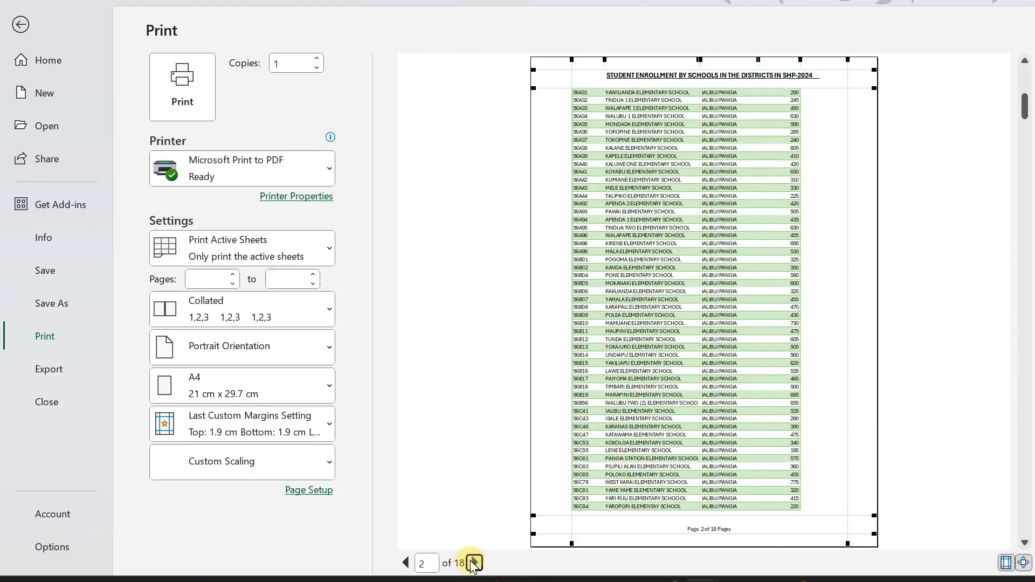
left_click(473, 563)
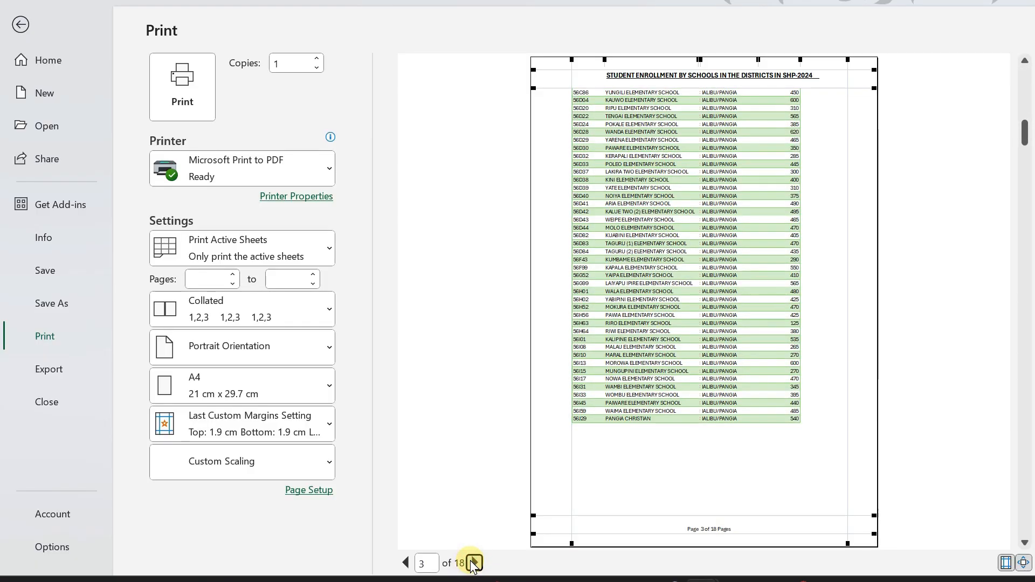
left_click(473, 563)
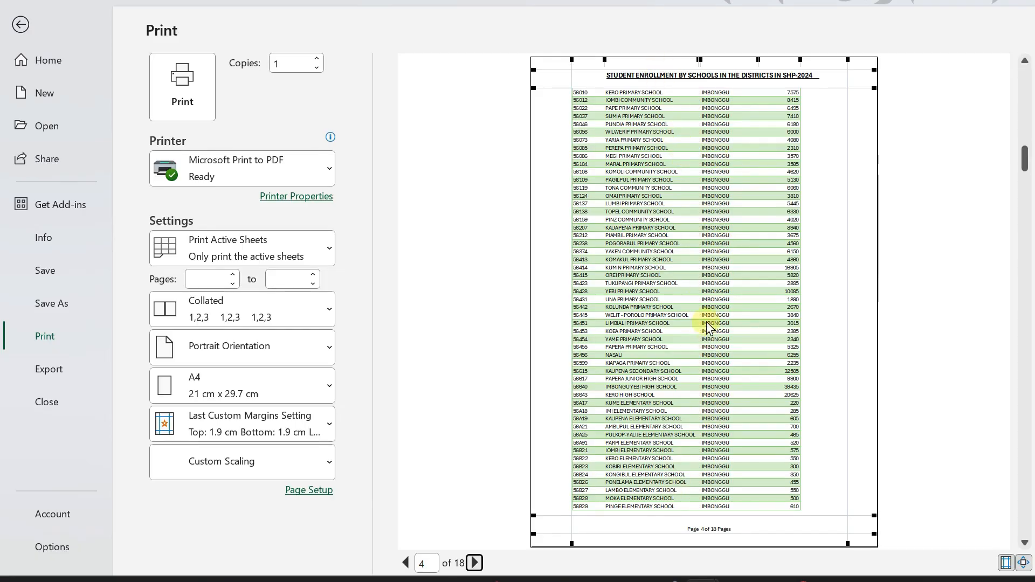
left_click(21, 24)
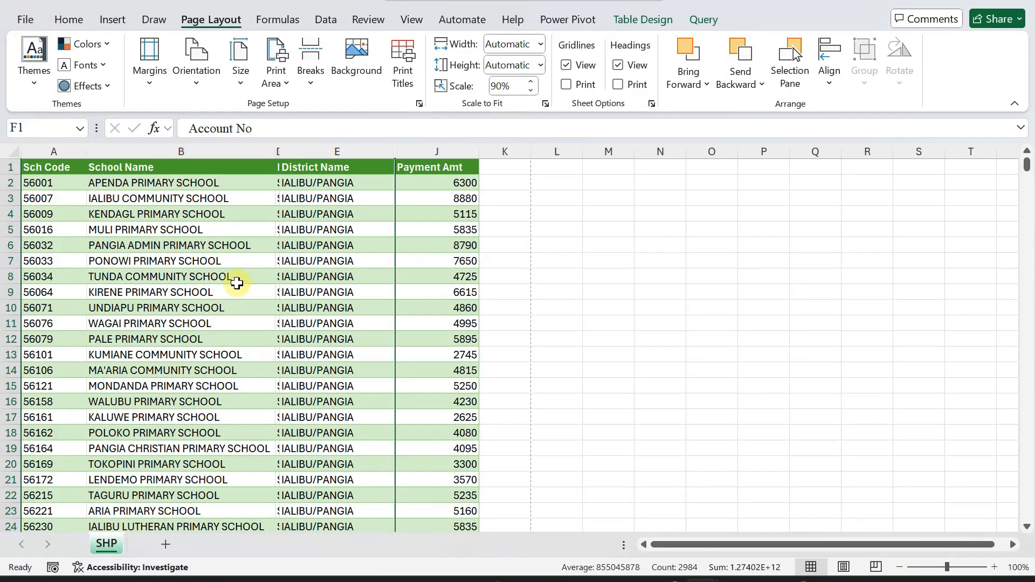
Hide the narrow column between B and E and view the SHP sheet in Page Break Preview.
left_click_drag(281, 152, 274, 151)
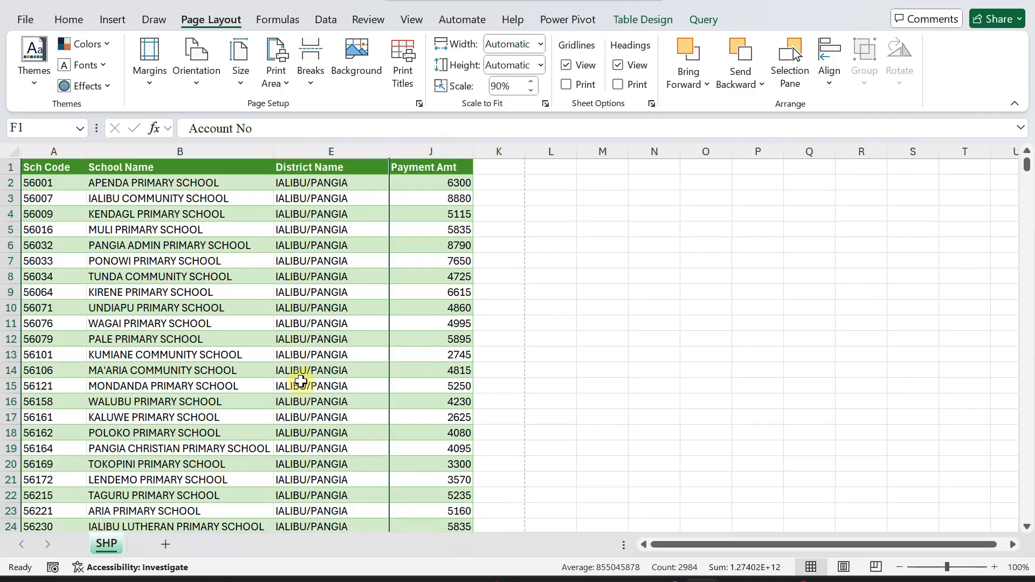
left_click(410, 22)
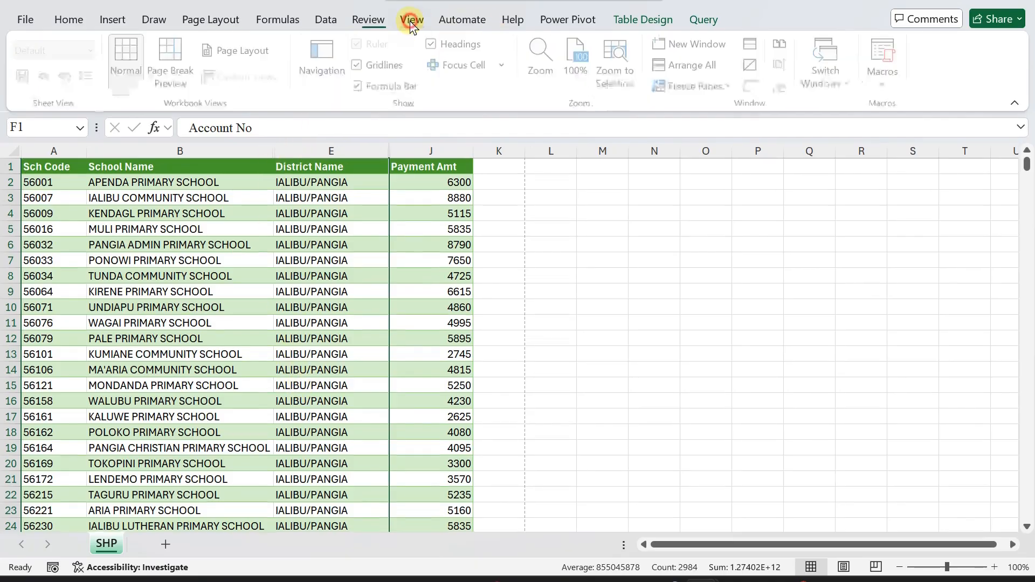
left_click(173, 62)
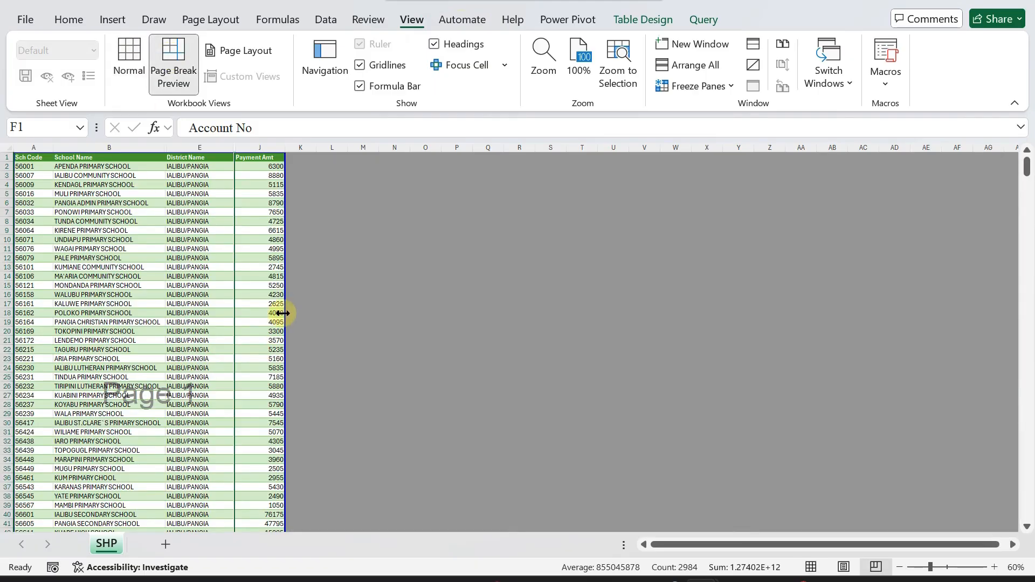
scroll(276, 311, "down", 2)
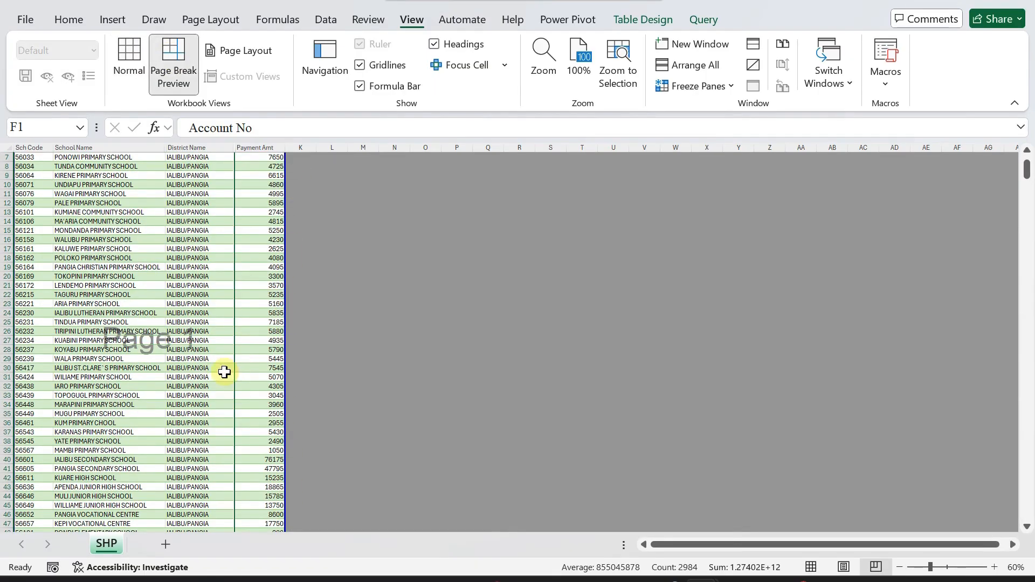
scroll(225, 372, "down", 4)
scroll(224, 372, "down", 2)
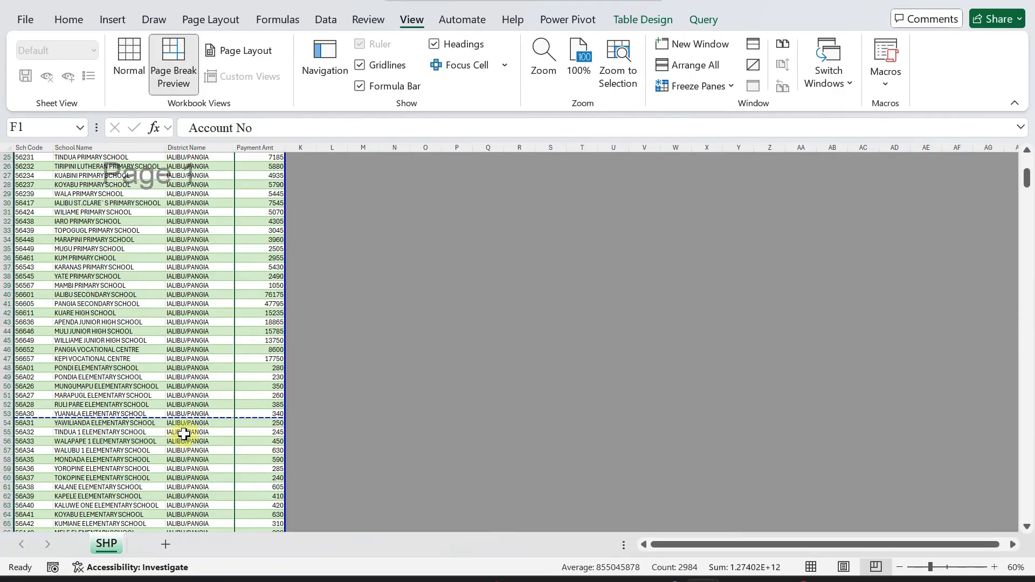
scroll(227, 420, "down", 19)
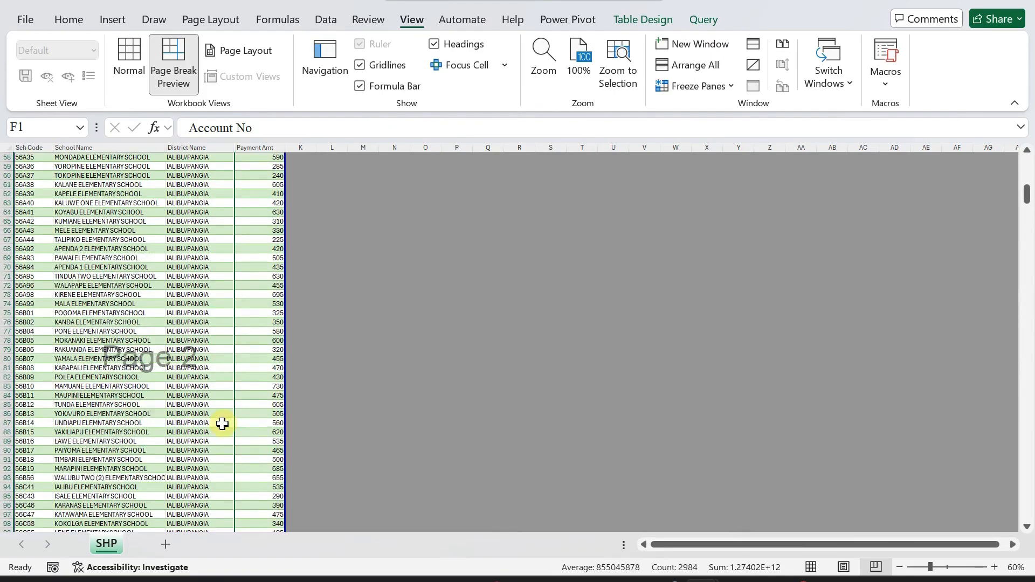
scroll(222, 425, "down", 1)
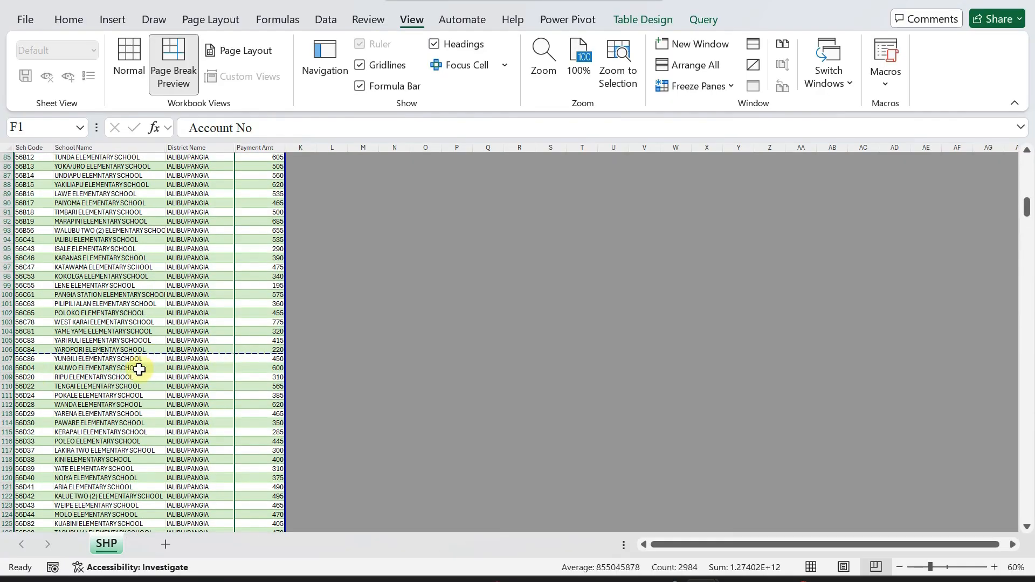
scroll(204, 373, "down", 13)
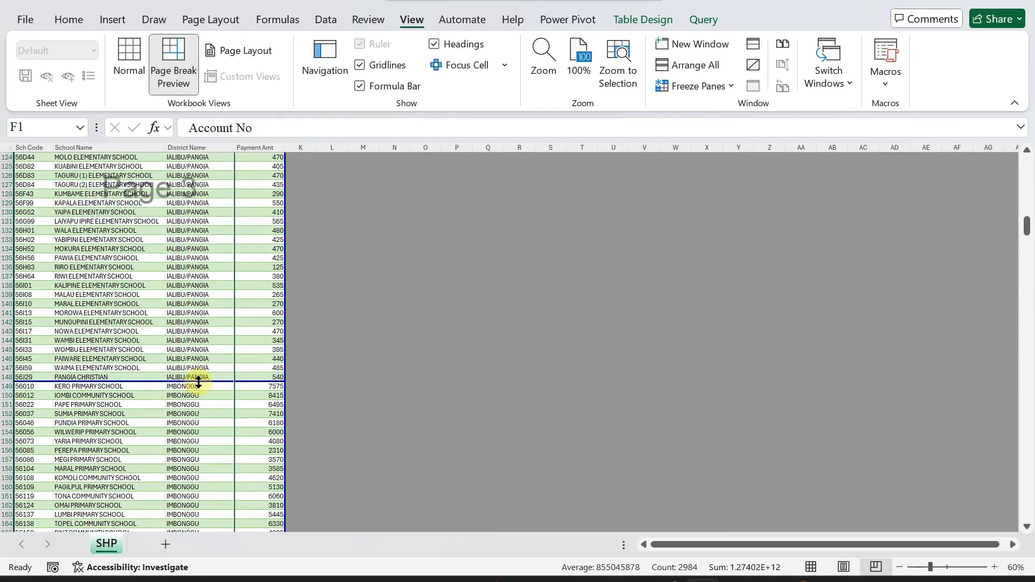
Move the page break up to after row 143, then back down to after row 148.
left_click_drag(232, 380, 233, 334)
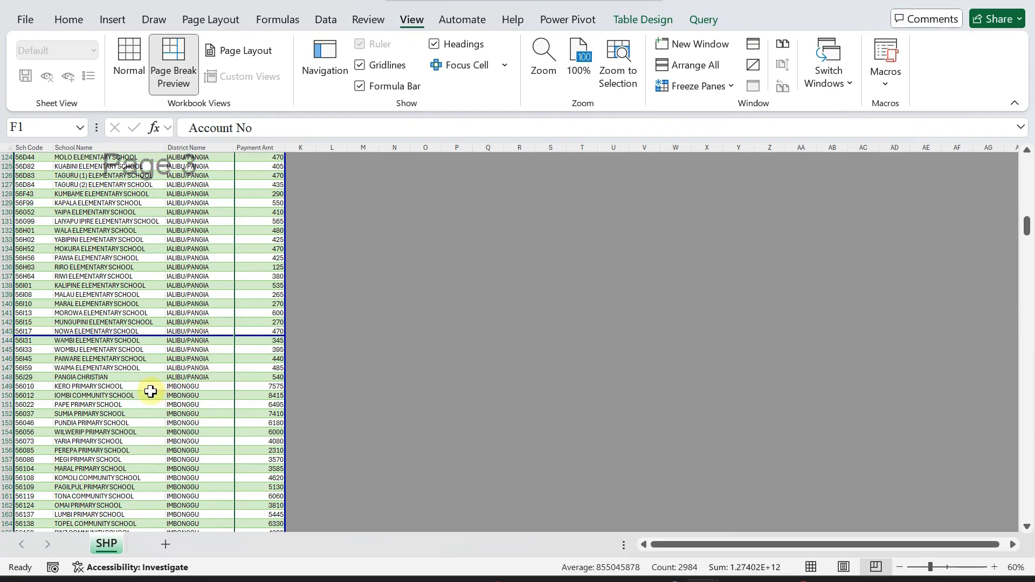
left_click(173, 387)
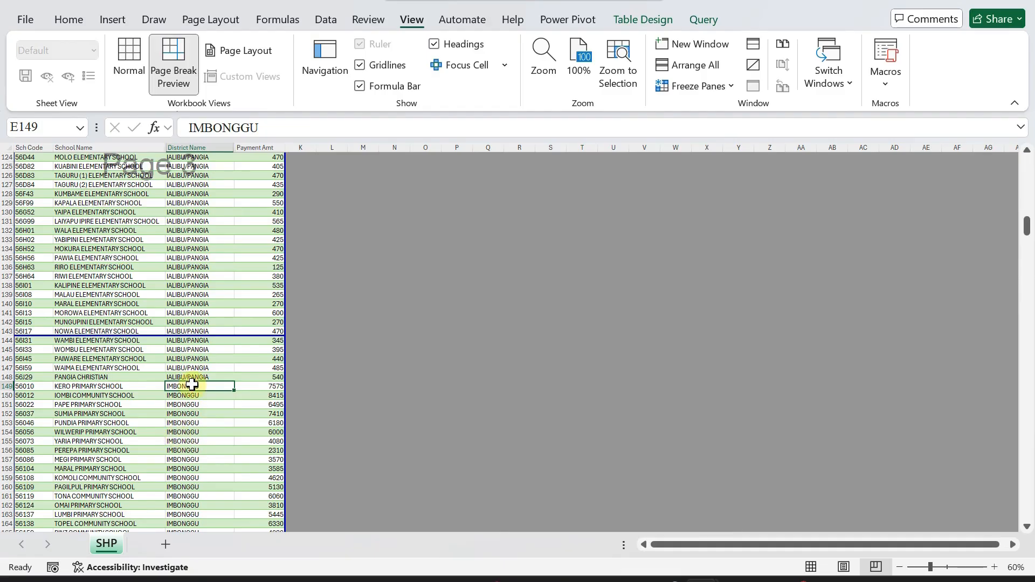
left_click(318, 379)
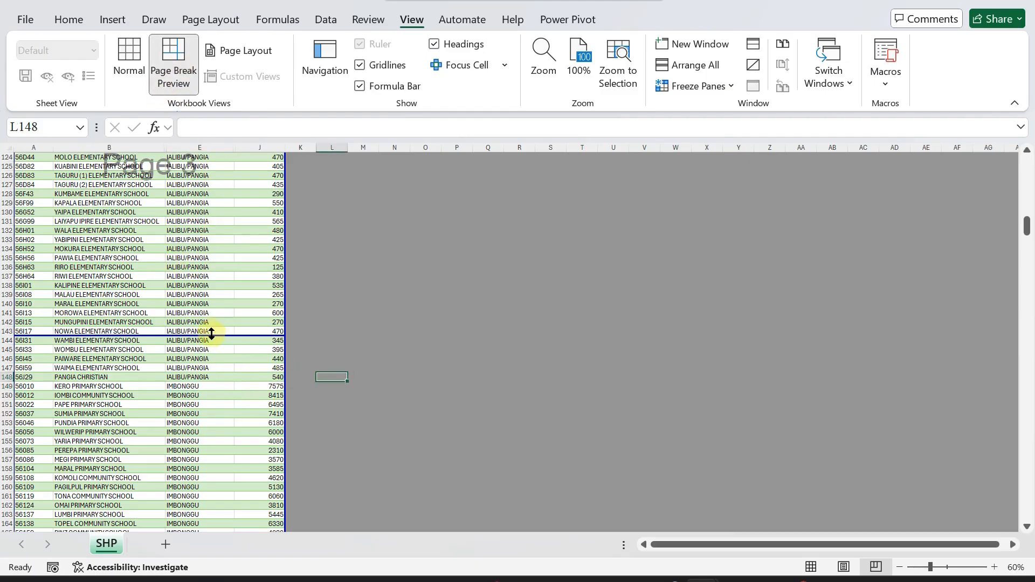
left_click_drag(218, 337, 215, 379)
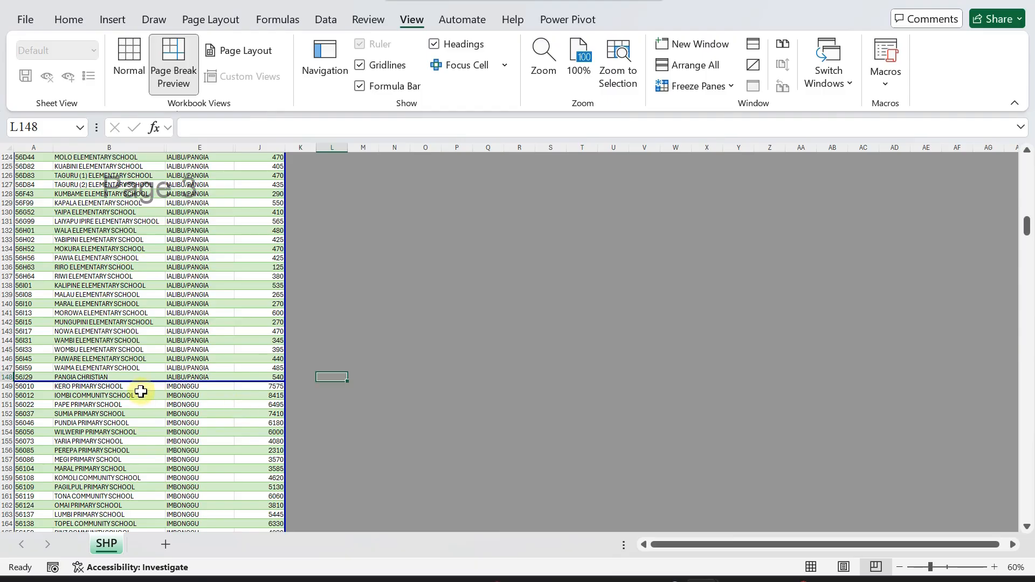
Scroll down the table and reset all manual page breaks from cell E325.
scroll(193, 417, "down", 17)
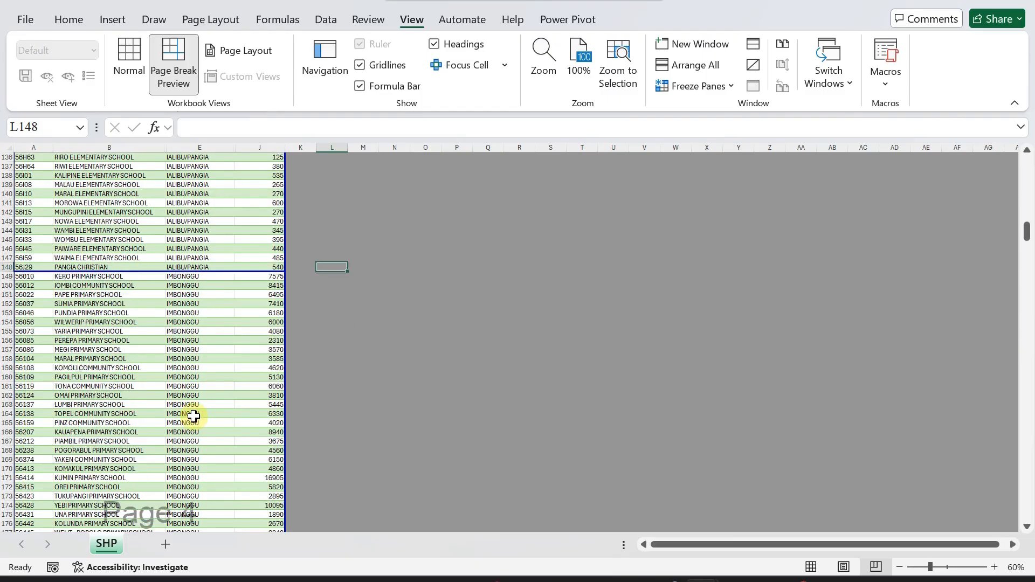
scroll(194, 410, "down", 19)
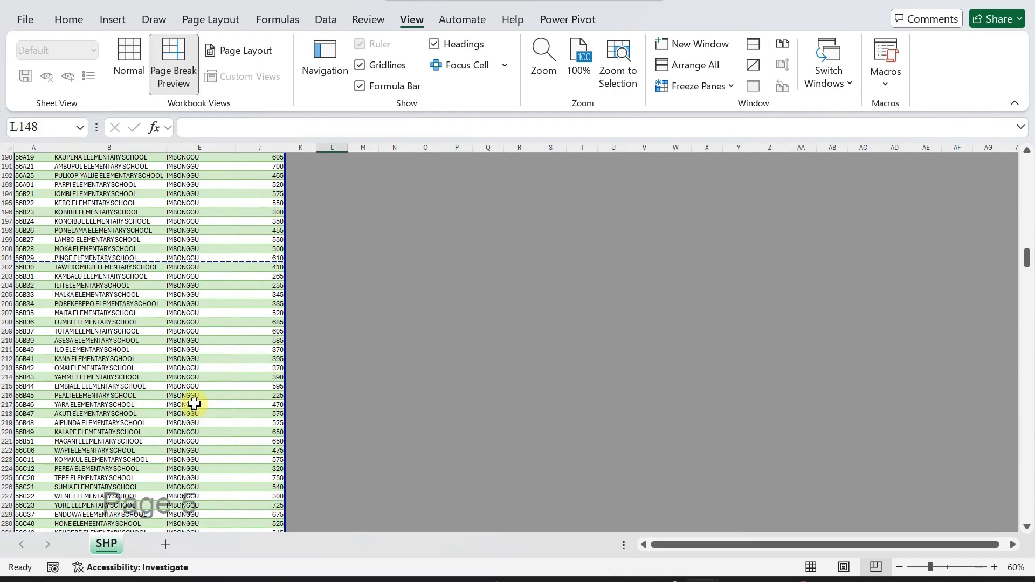
scroll(194, 397, "down", 11)
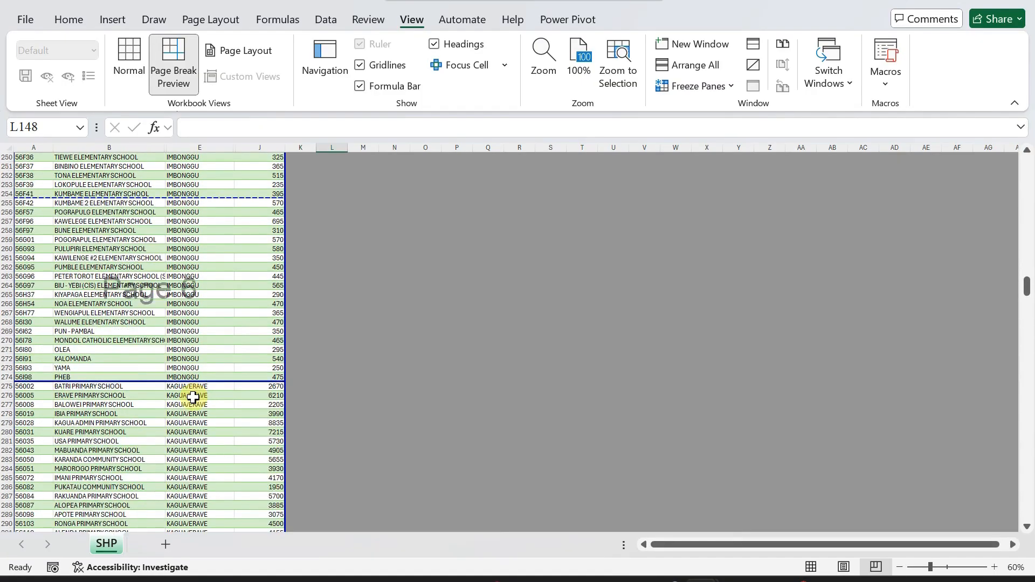
scroll(192, 397, "up", 9)
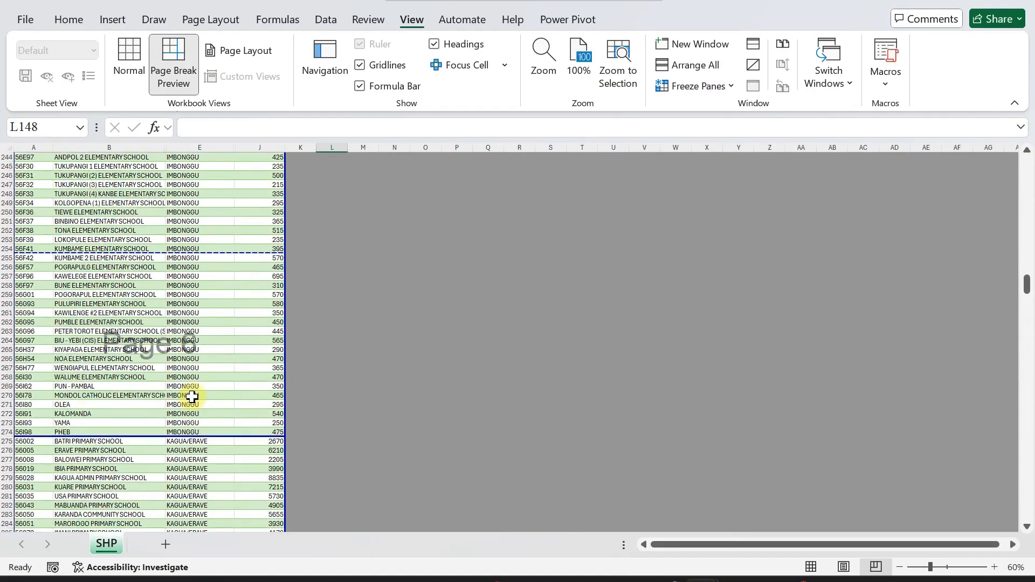
scroll(193, 388, "down", 2)
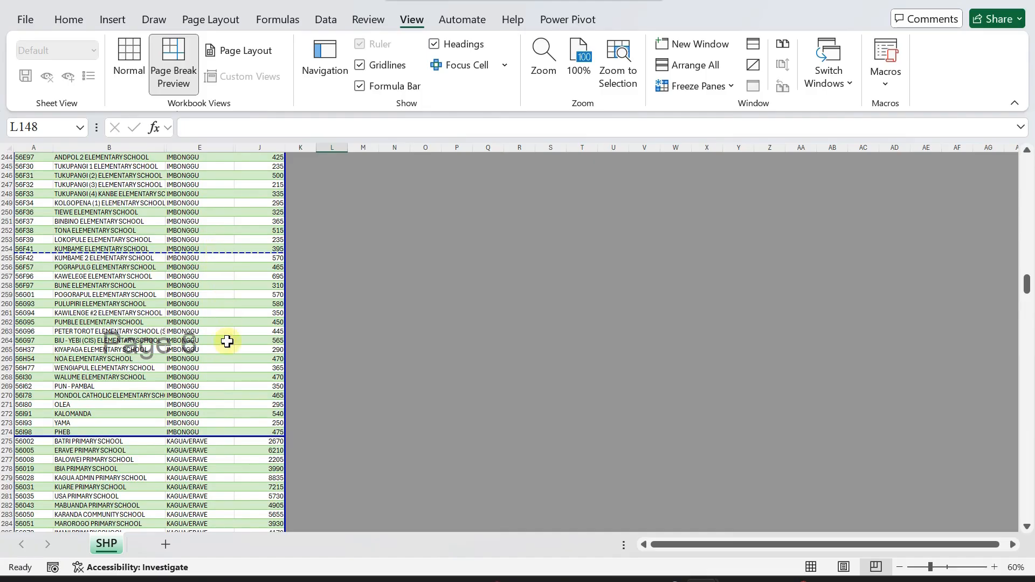
scroll(224, 428, "down", 2)
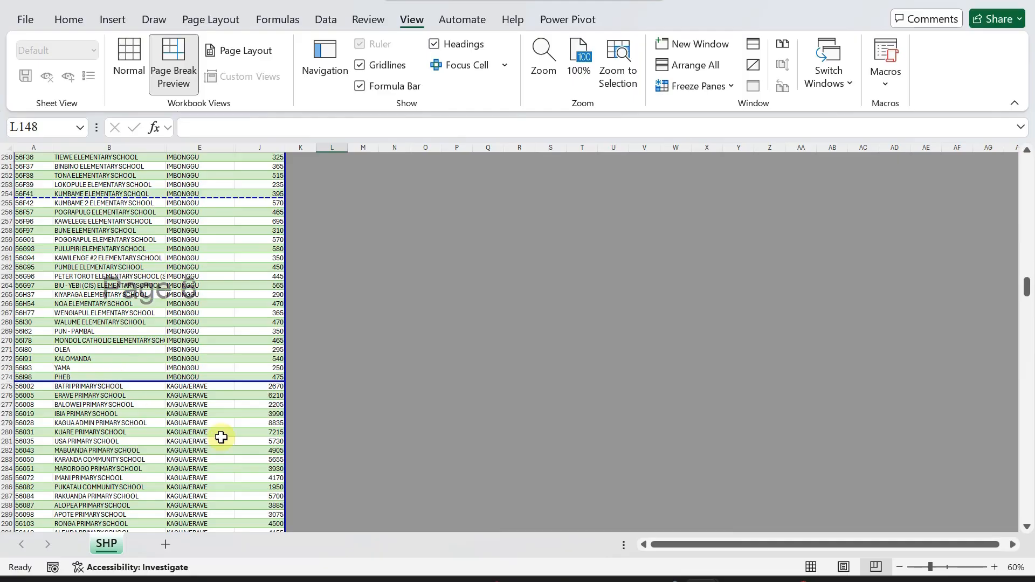
scroll(204, 435, "down", 4)
scroll(166, 412, "down", 11)
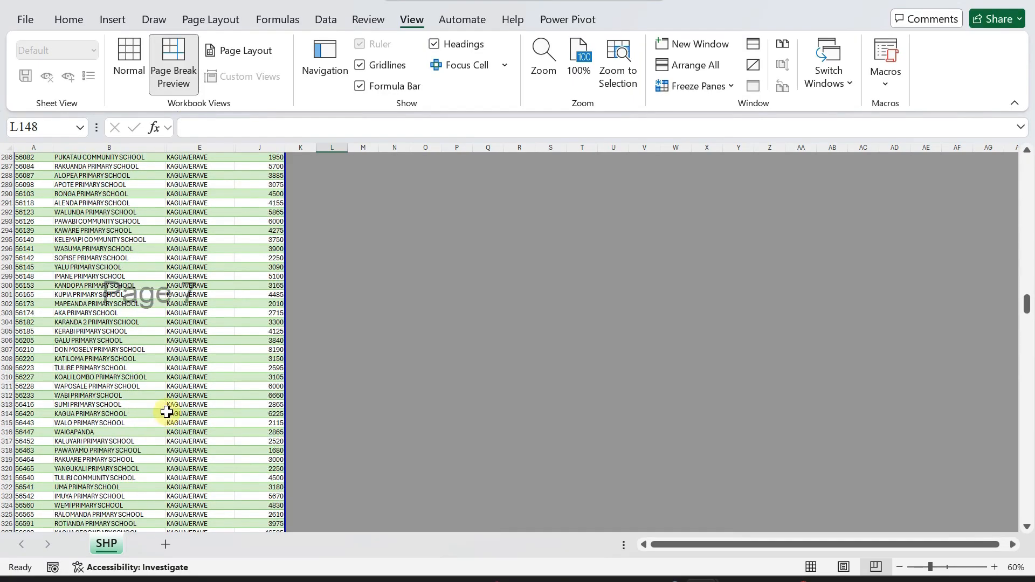
scroll(169, 407, "down", 1)
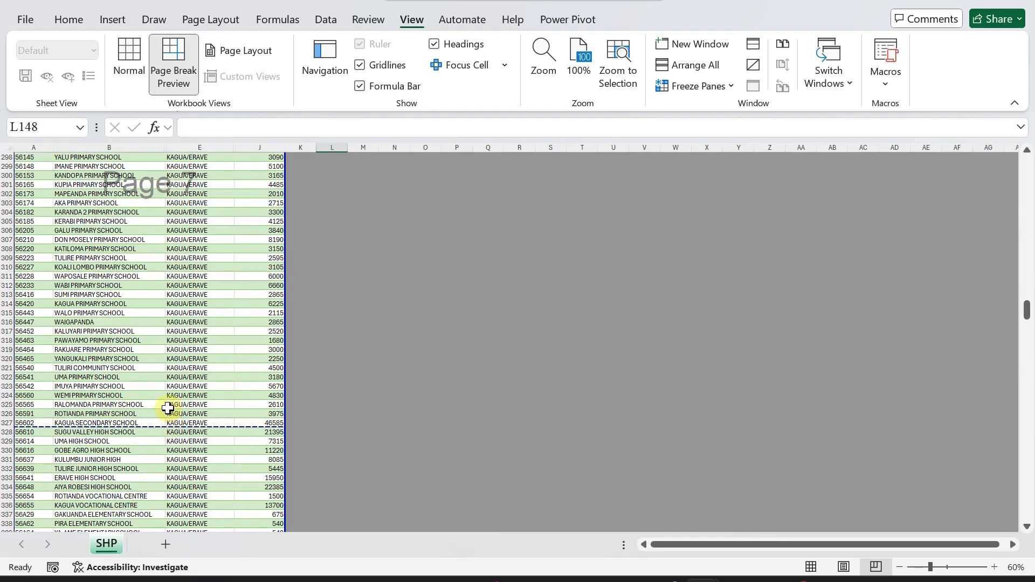
right_click(169, 405)
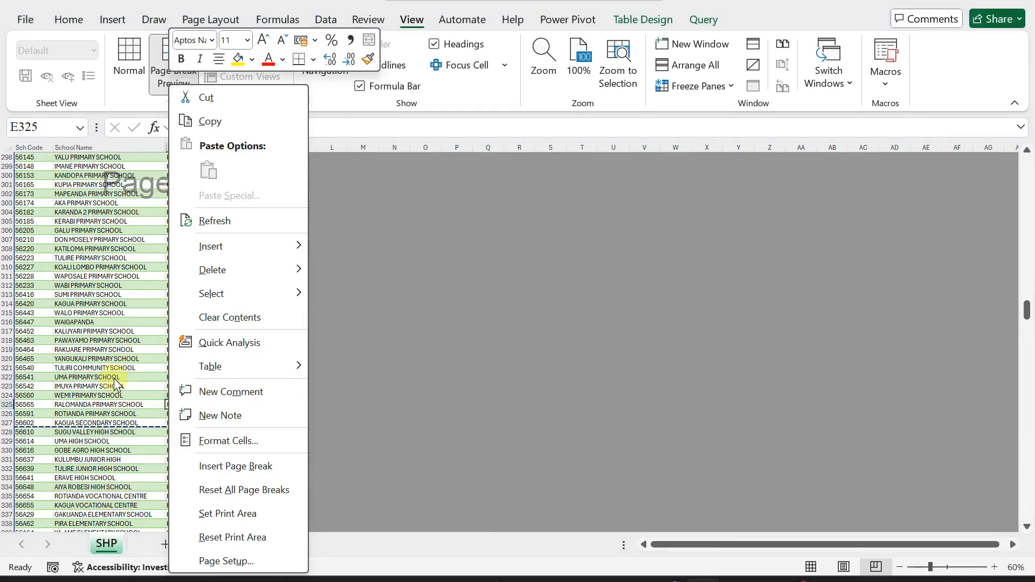
left_click(229, 490)
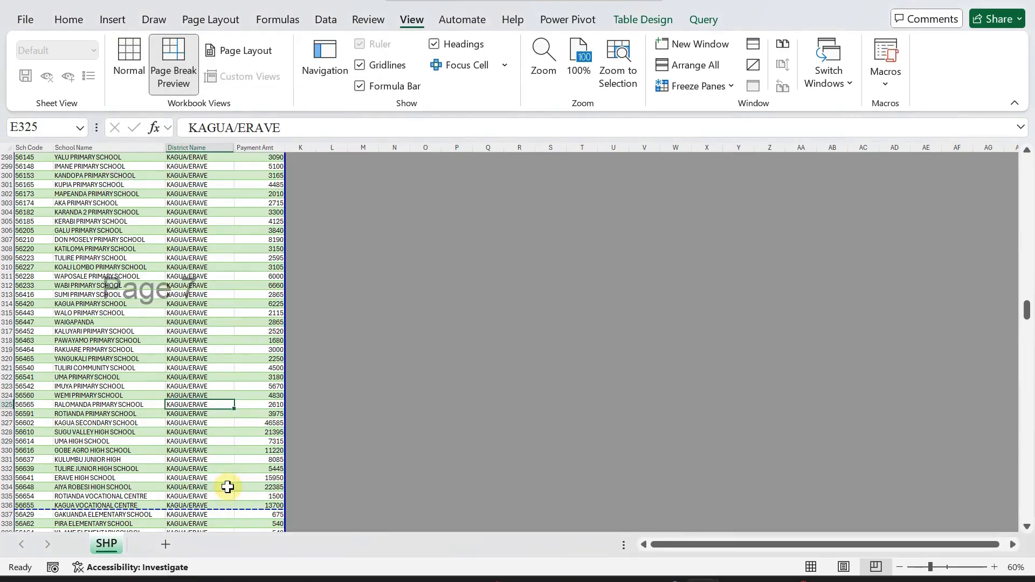
scroll(192, 298, "up", 3)
scroll(192, 299, "up", 20)
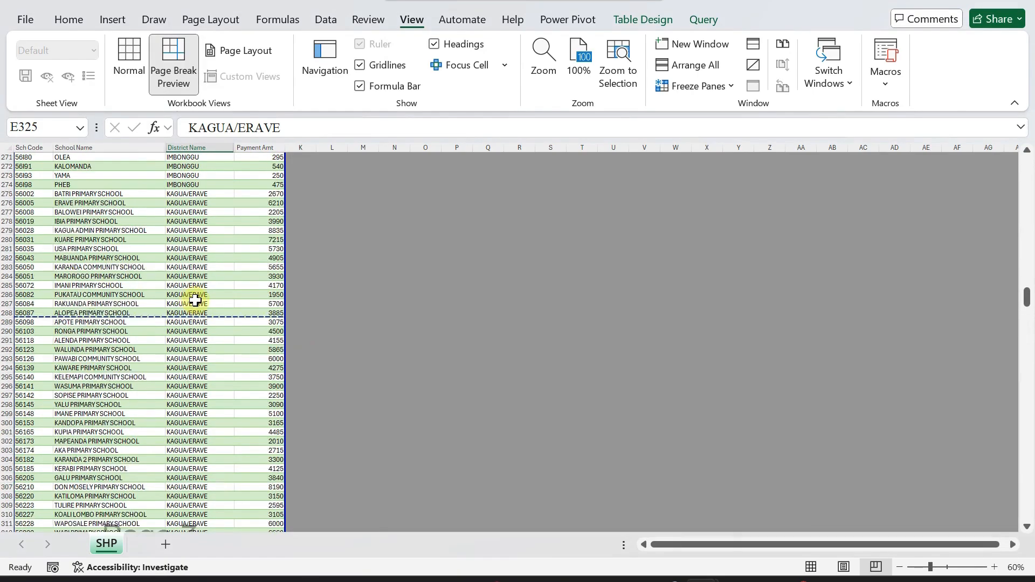
scroll(195, 300, "up", 2)
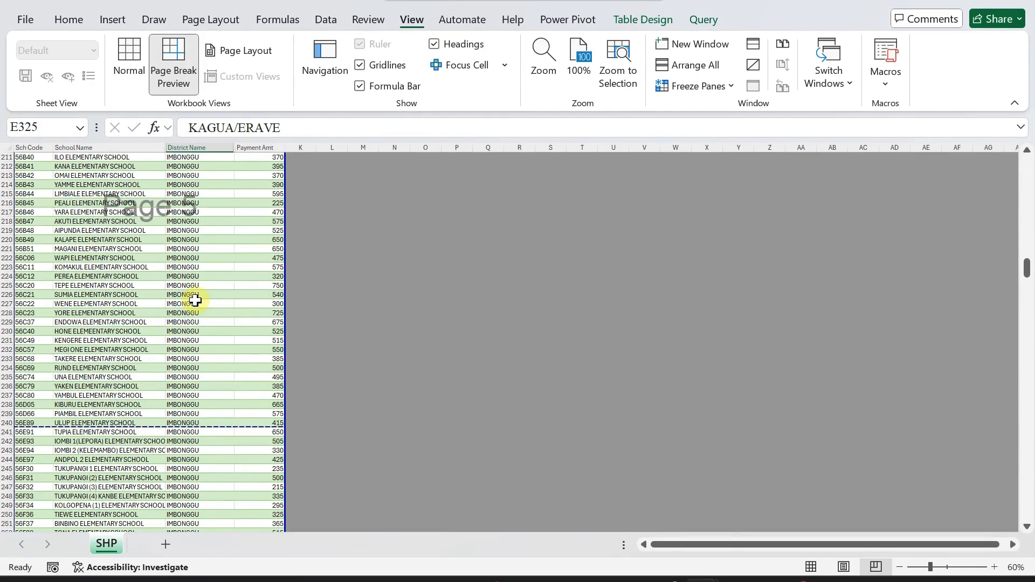
scroll(195, 301, "up", 20)
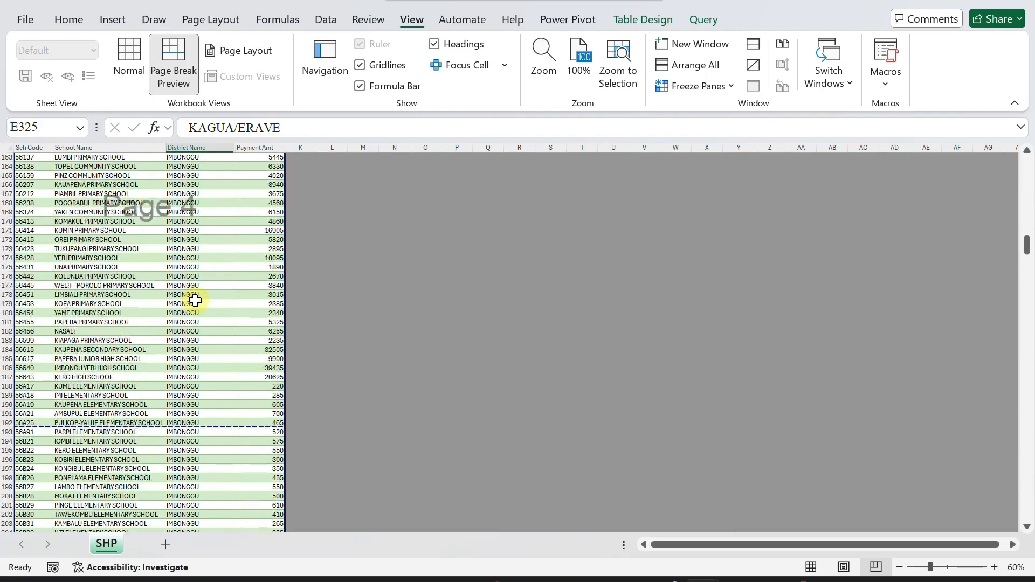
scroll(194, 301, "up", 20)
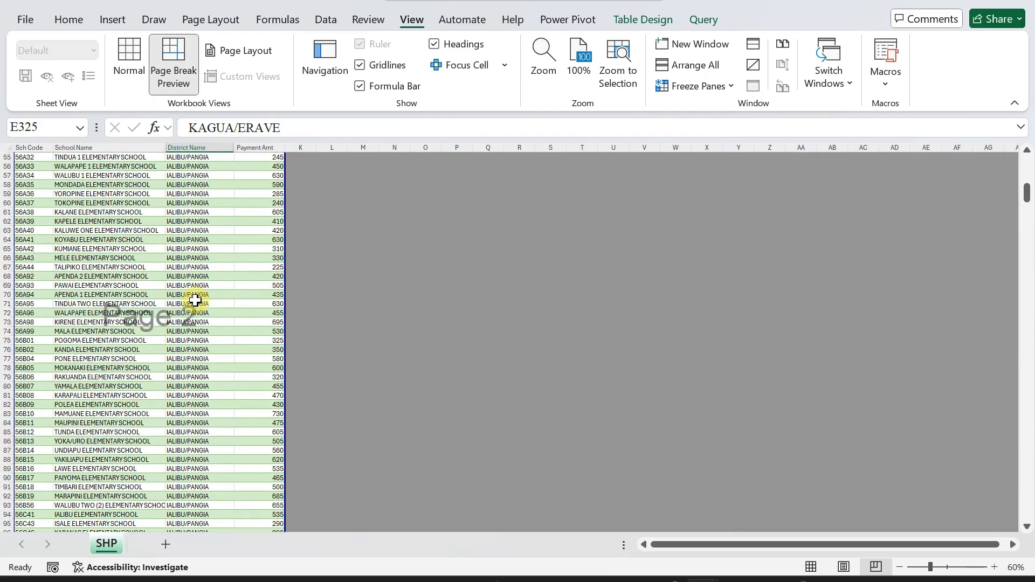
scroll(195, 300, "down", 5)
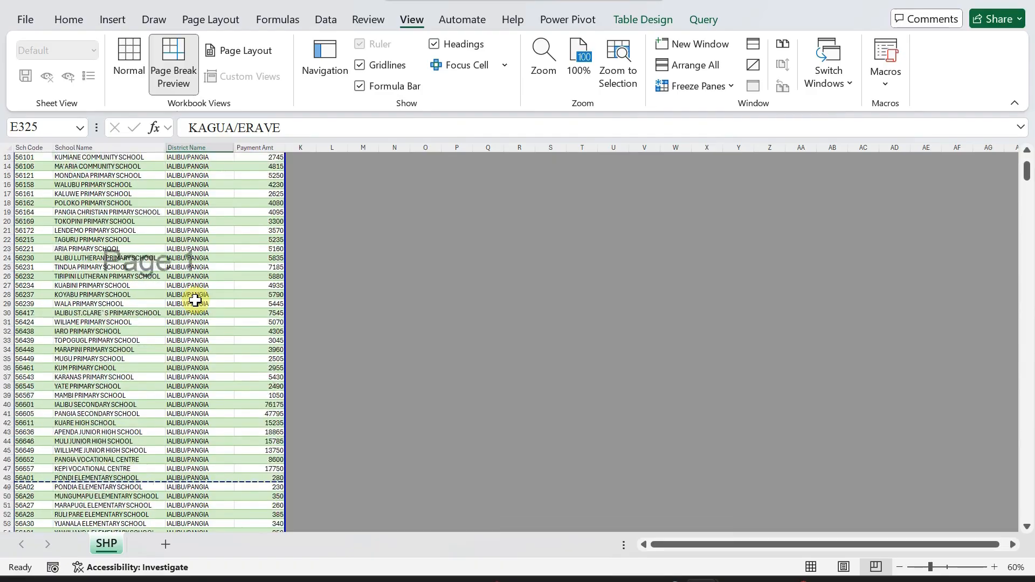
scroll(194, 300, "down", 18)
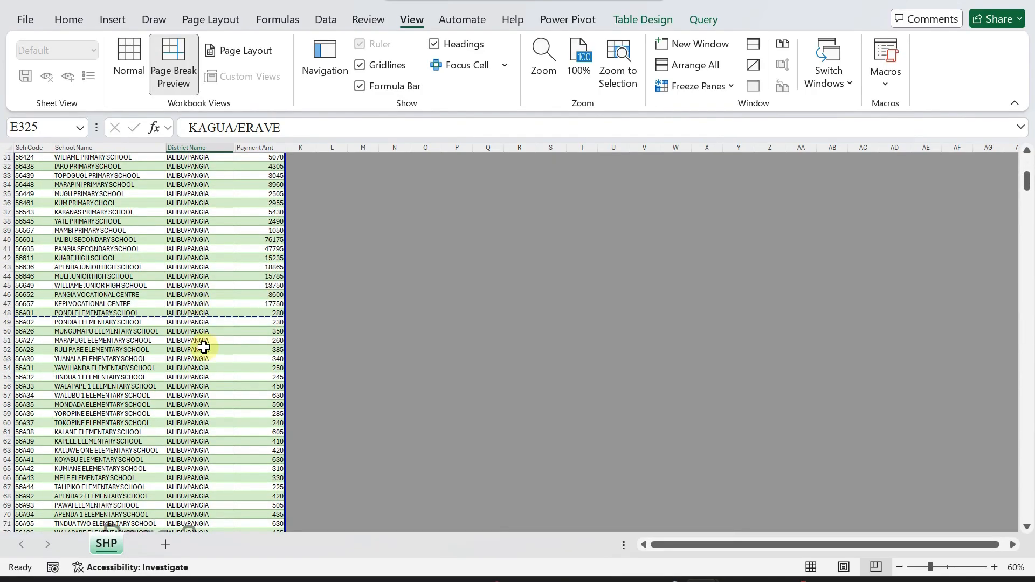
scroll(203, 345, "down", 5)
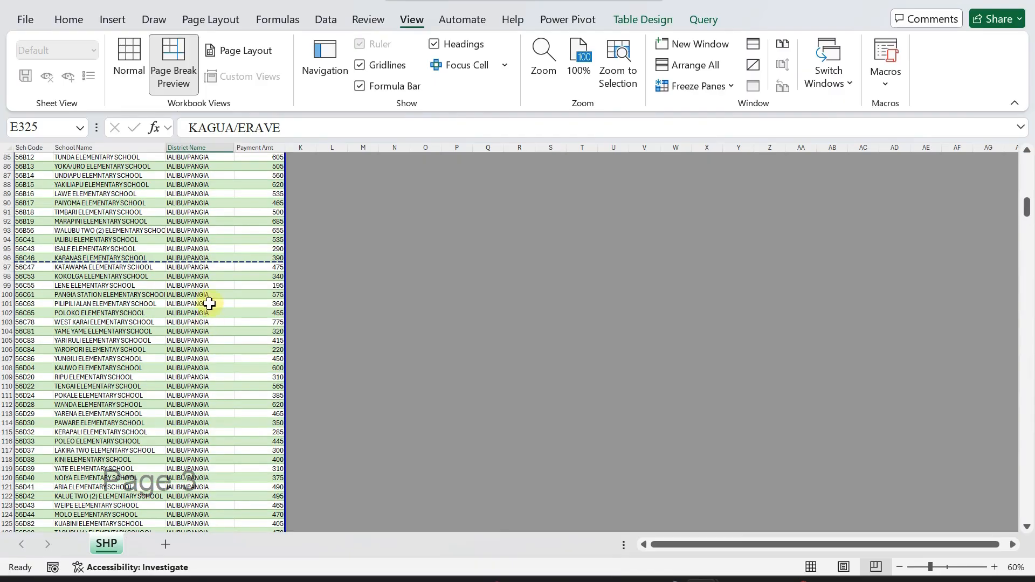
scroll(208, 320, "down", 14)
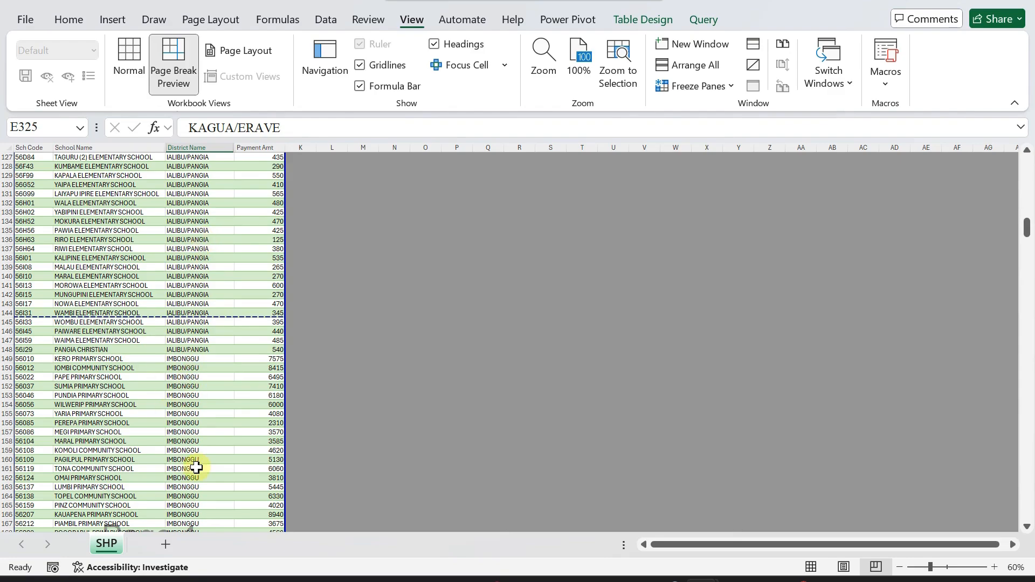
Insert a manual page break at cell A149, above the first IMBONGGU school row.
left_click(36, 356)
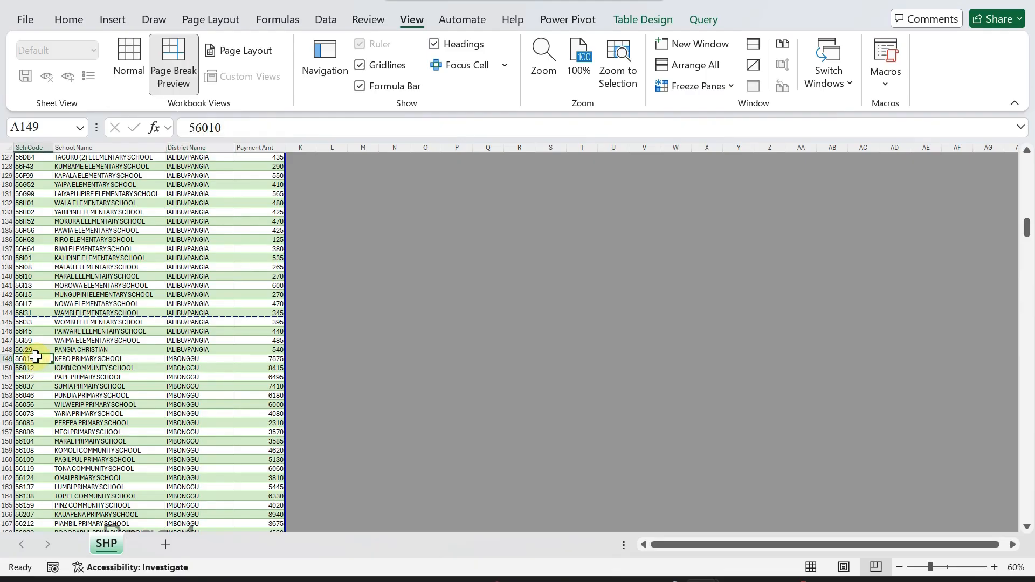
right_click(35, 356)
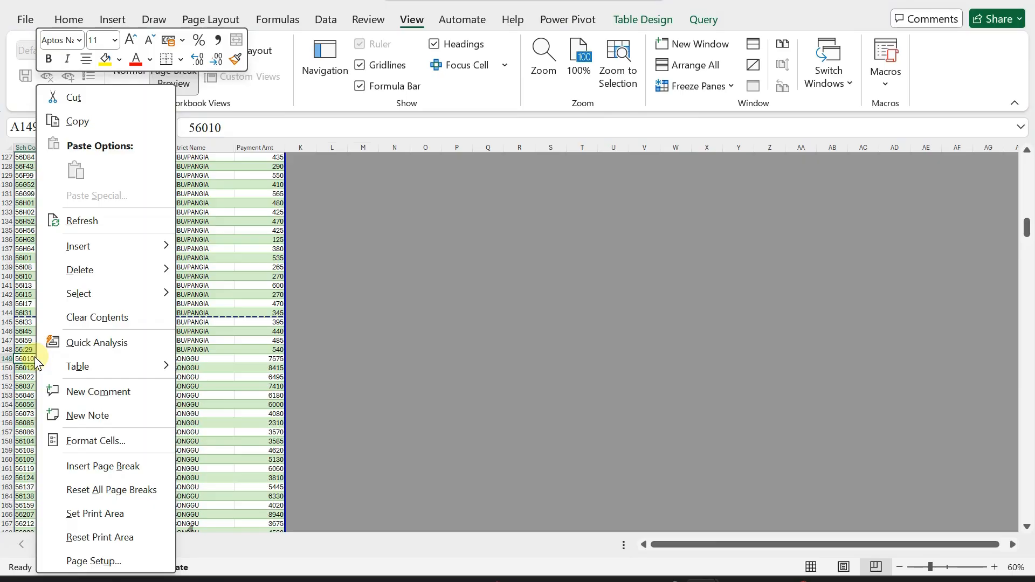
left_click(106, 467)
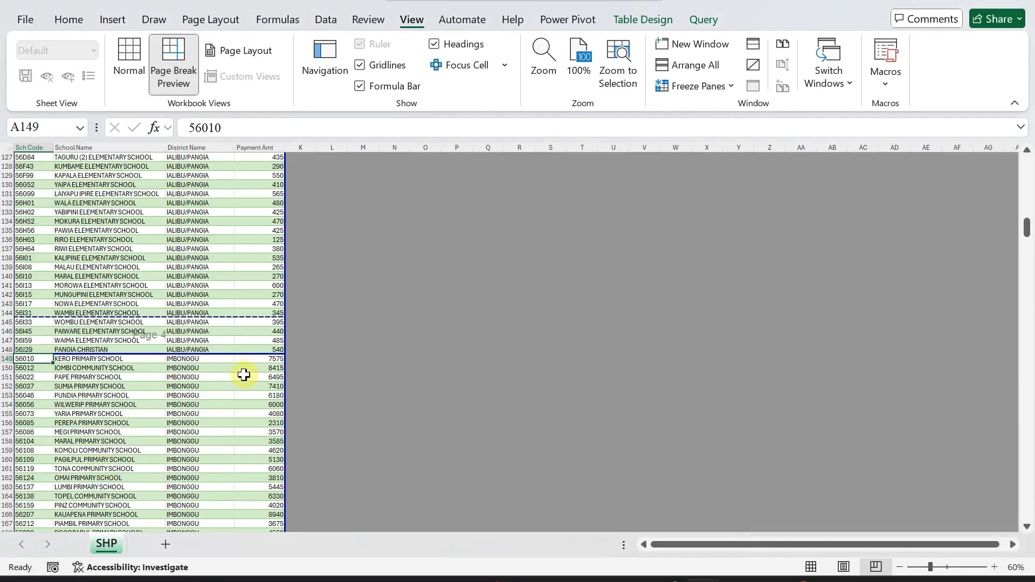
left_click(240, 369)
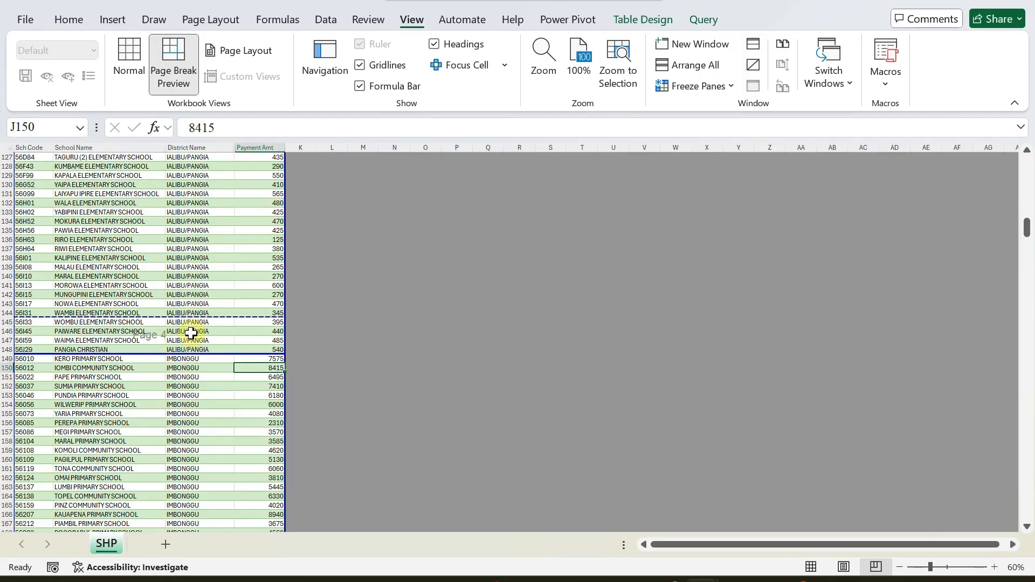
scroll(193, 428, "down", 20)
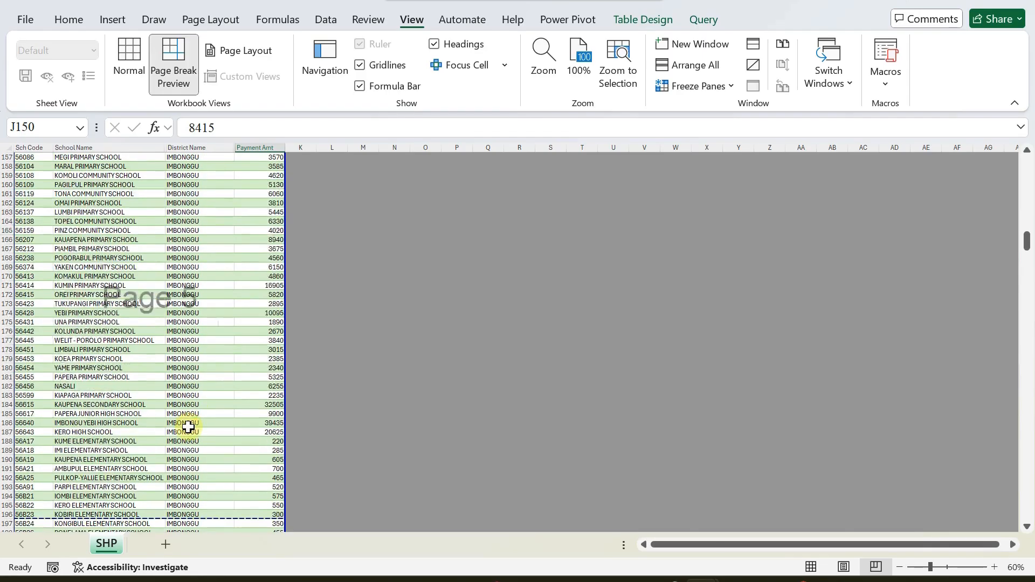
scroll(189, 413, "down", 17)
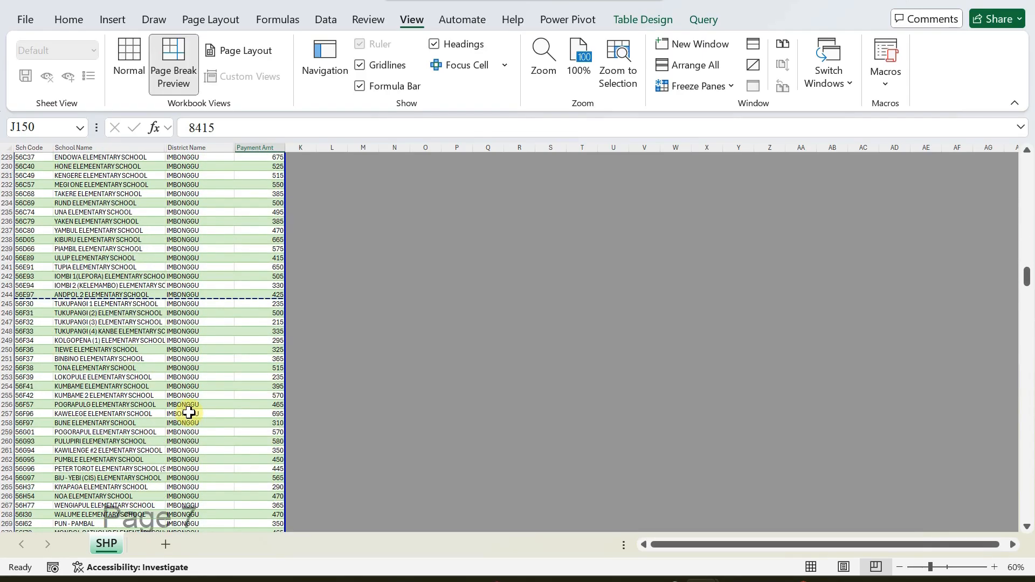
scroll(189, 411, "down", 20)
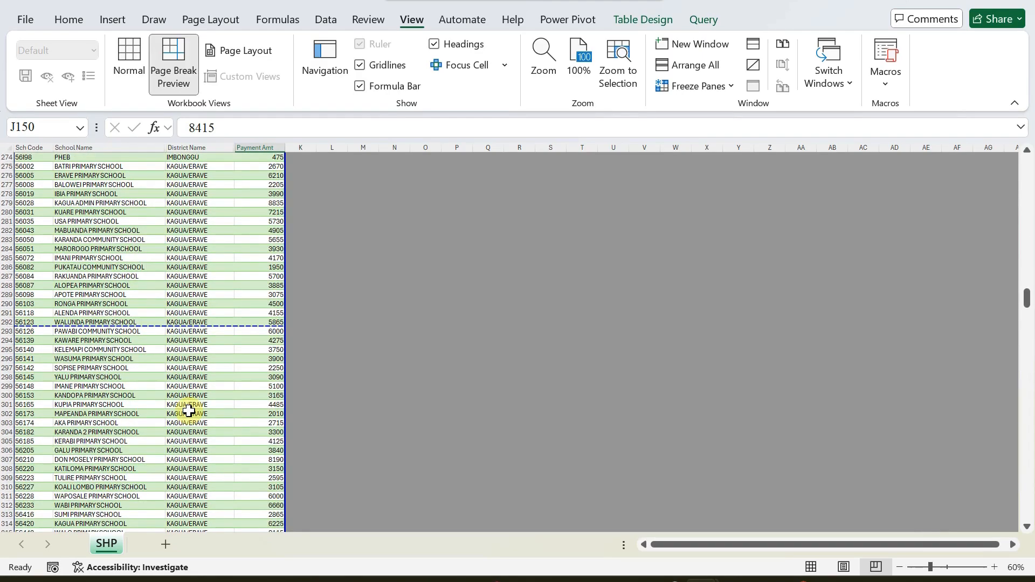
scroll(191, 411, "down", 20)
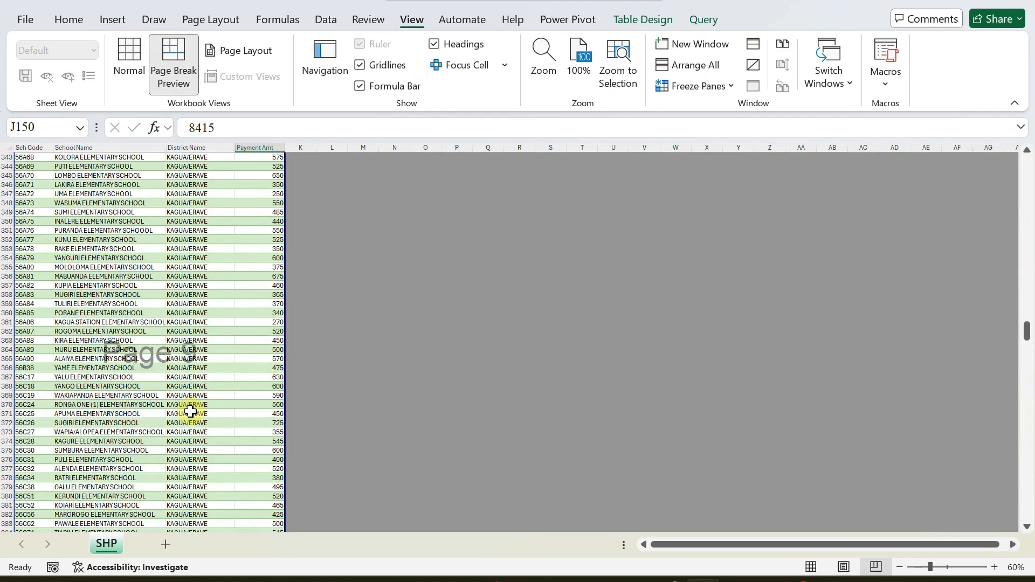
scroll(192, 406, "down", 10)
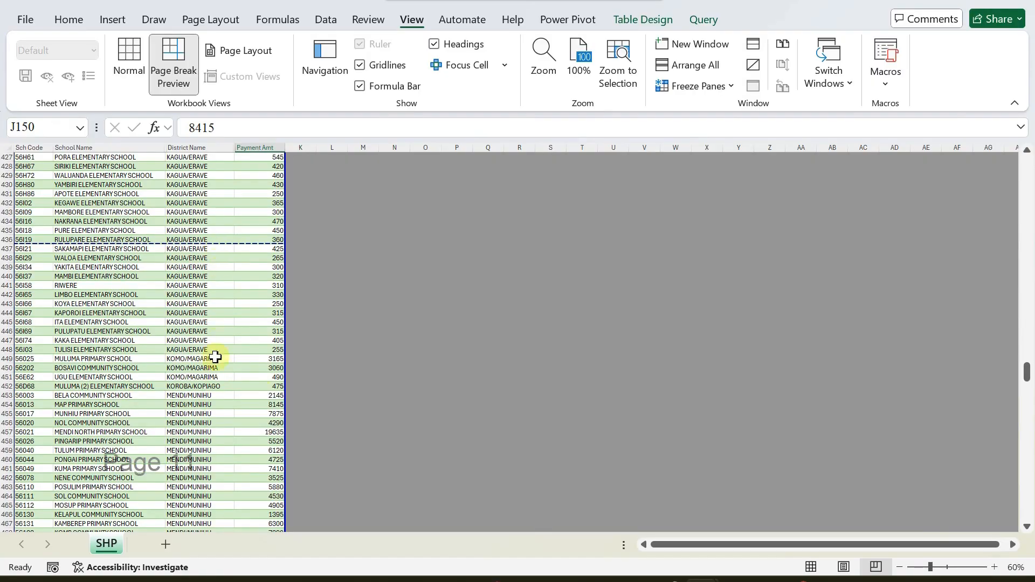
scroll(216, 357, "down", 1)
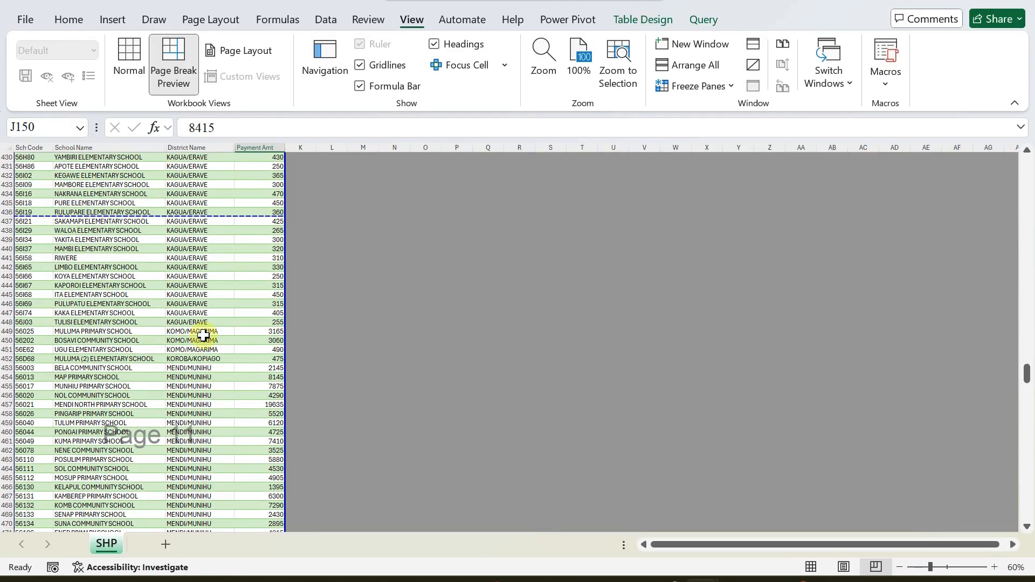
left_click(202, 334)
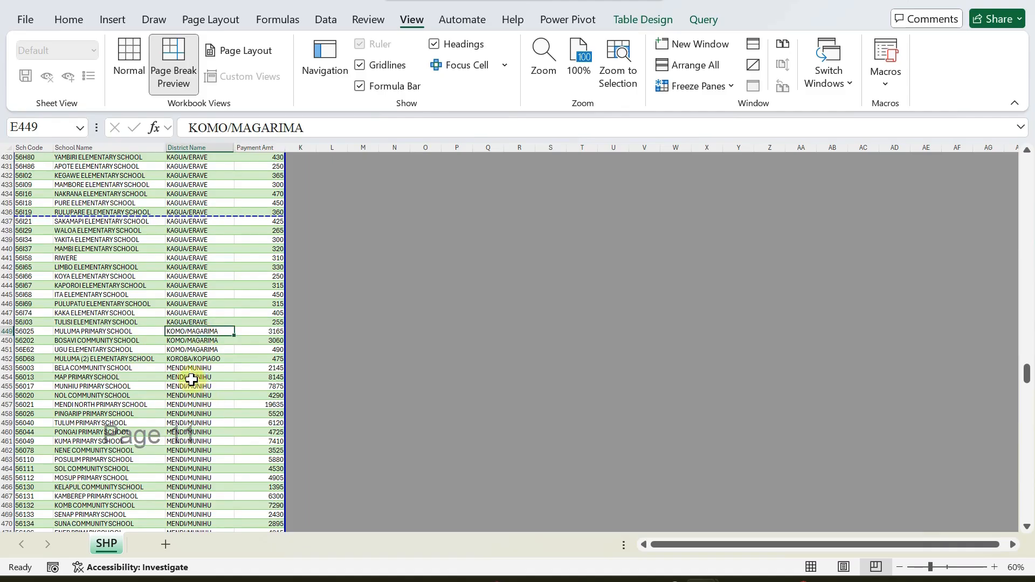
Insert manual page breaks above rows 449 and 452 at the district boundaries.
left_click(29, 332)
right_click(28, 333)
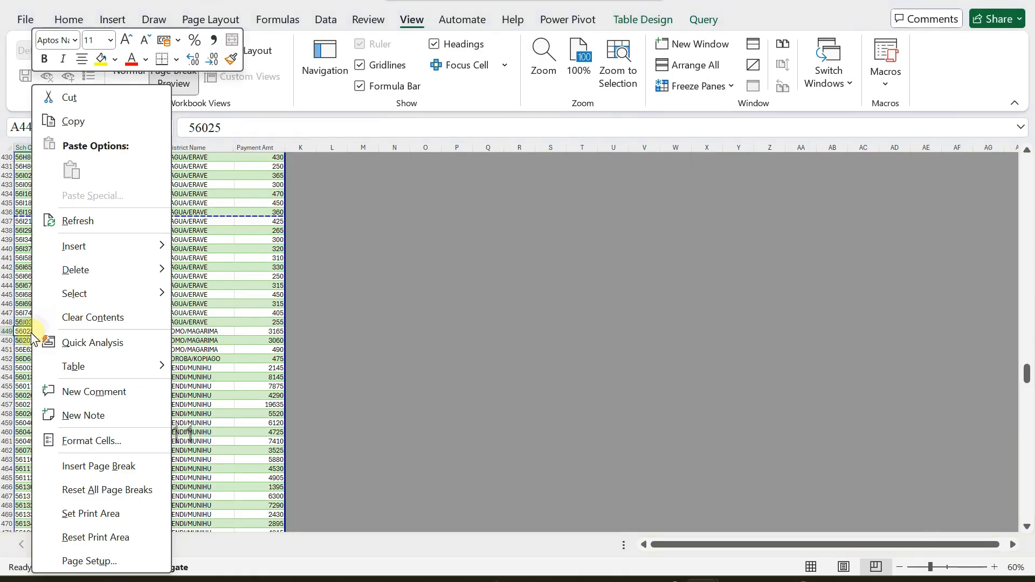
left_click(99, 467)
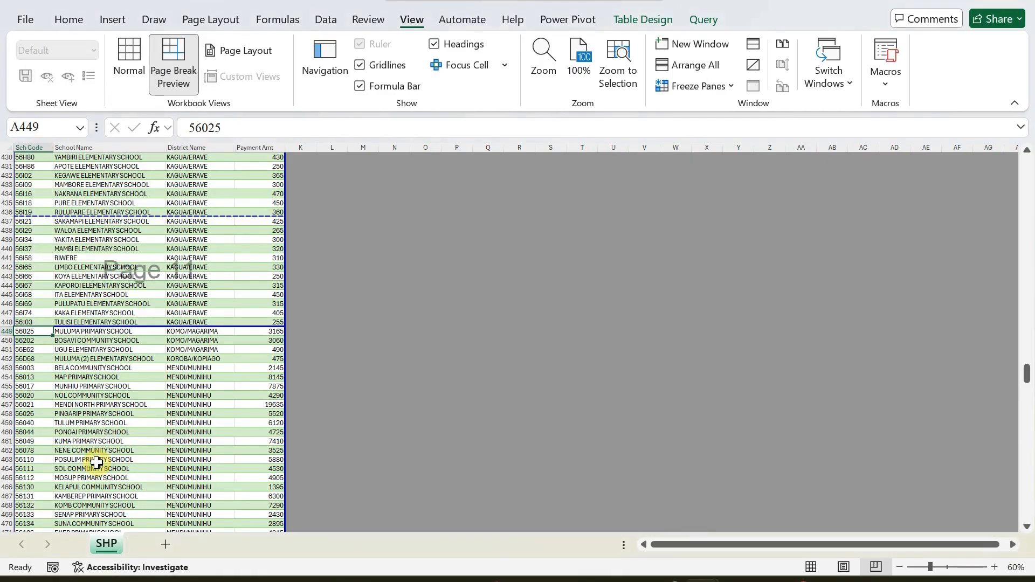
left_click(190, 356)
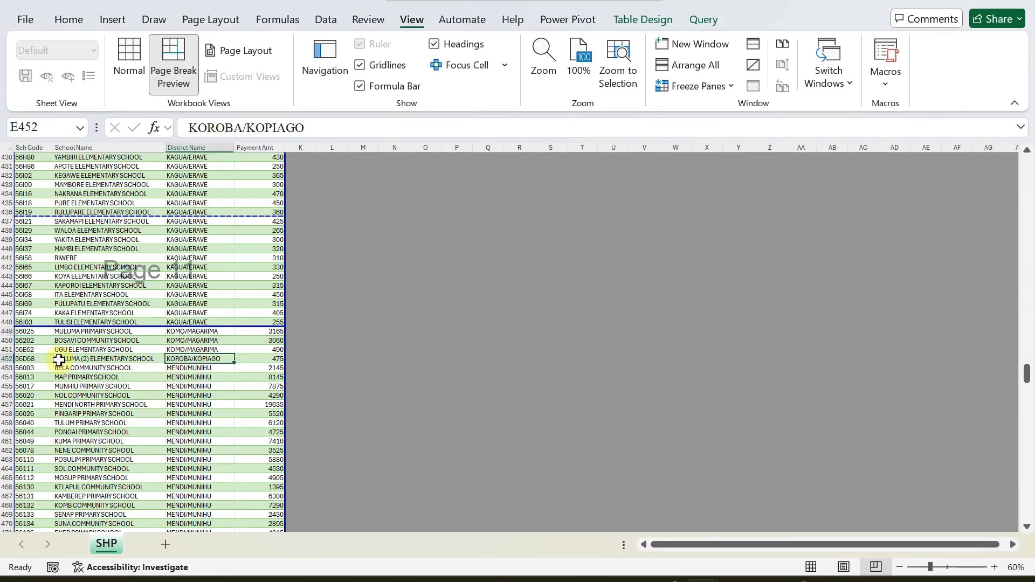
left_click(30, 359)
right_click(32, 360)
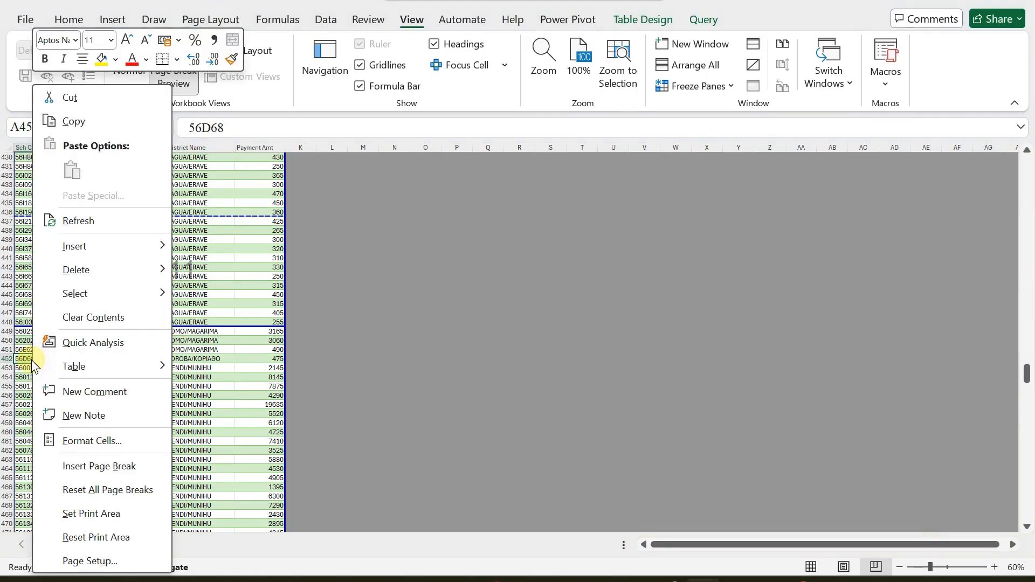
left_click(101, 467)
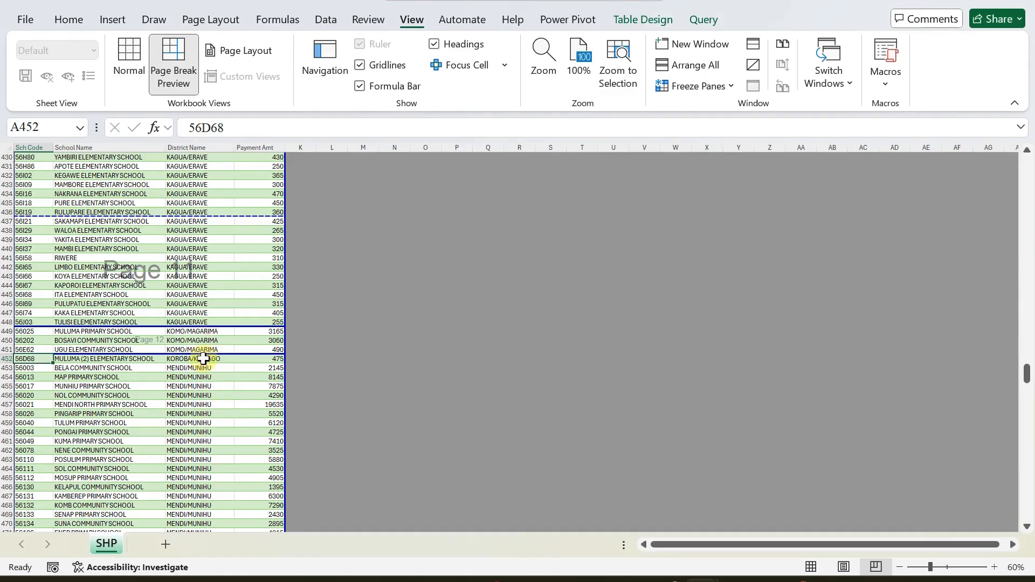
left_click(204, 358)
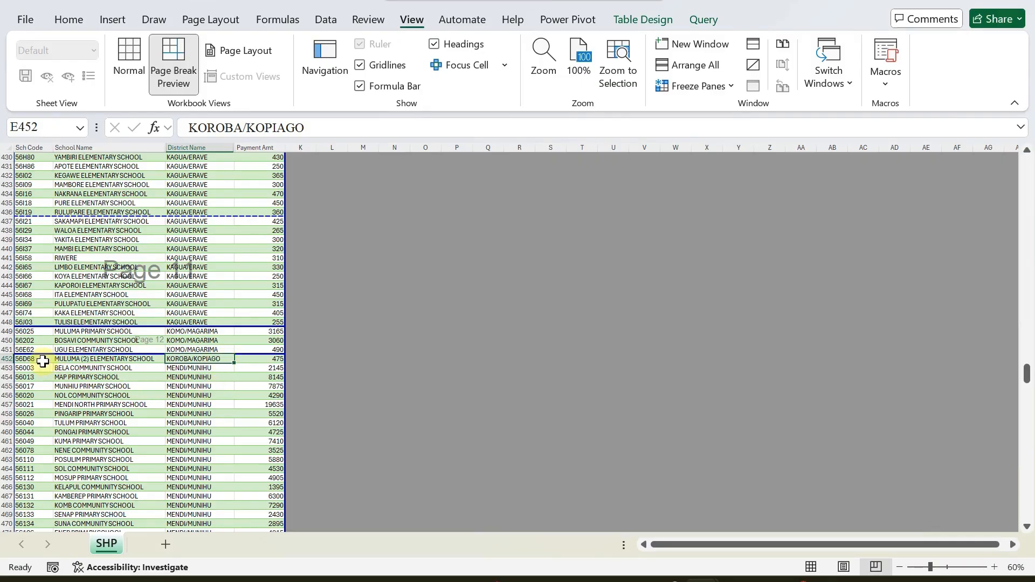
Insert a manual page break above row 453, where the MENDI/MUNIHU schools begin.
left_click(41, 359)
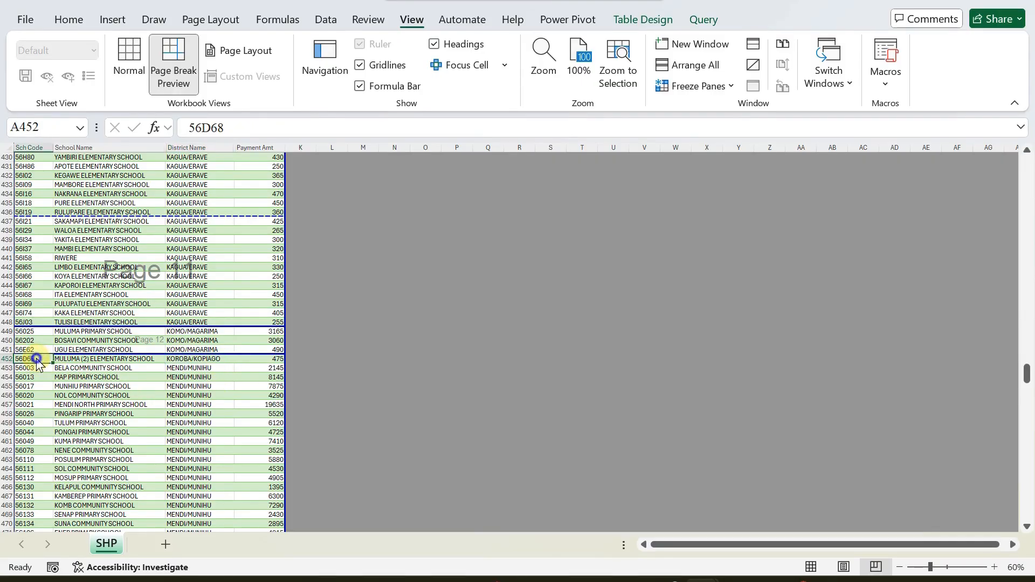
right_click(37, 362)
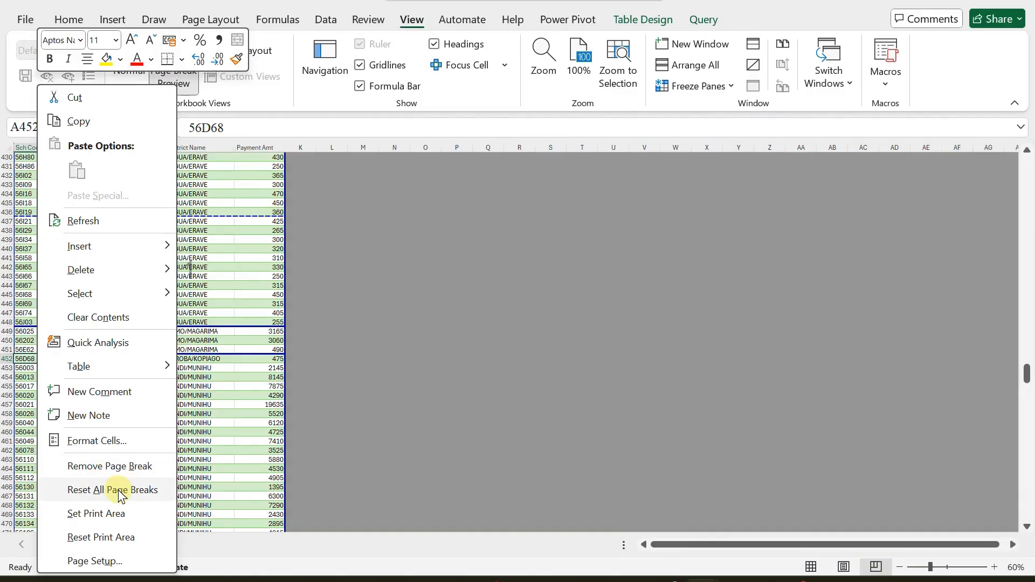
key("Escape")
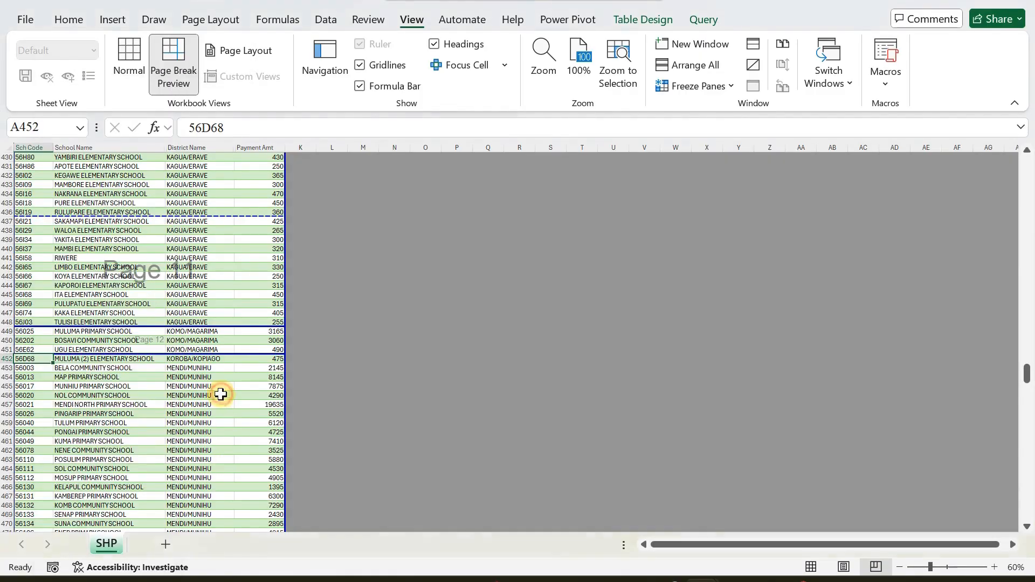
left_click(65, 366)
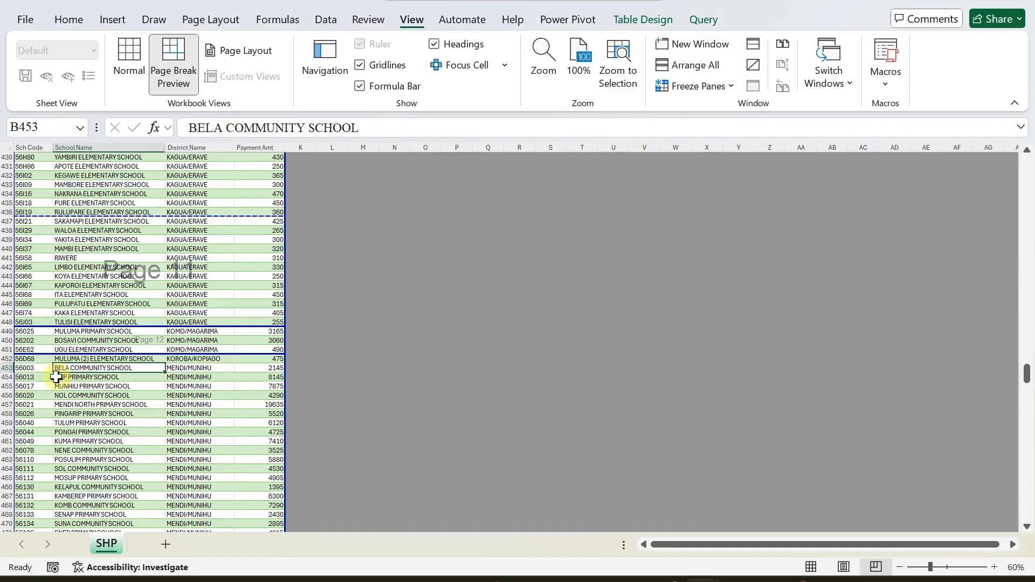
left_click(34, 366)
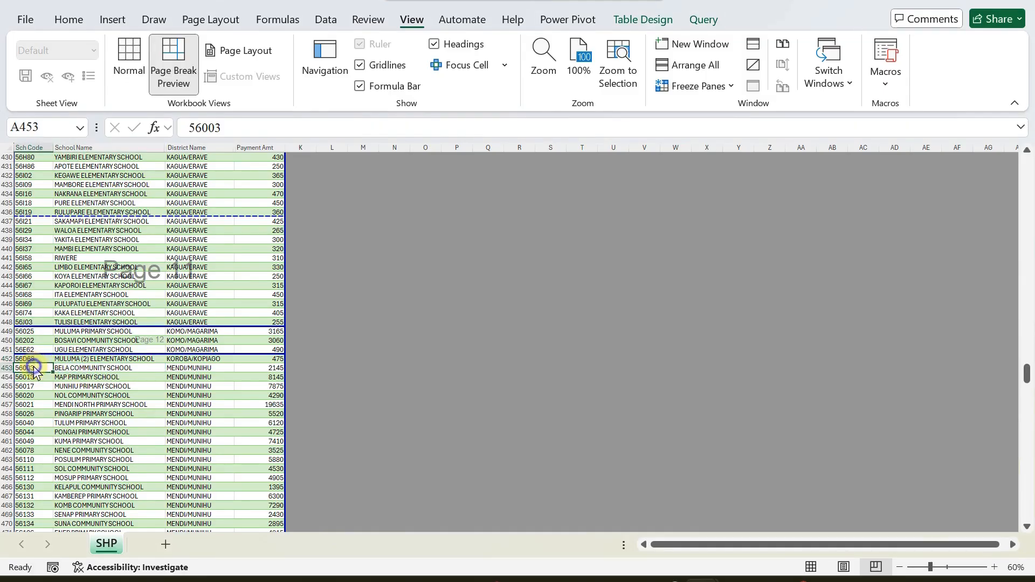
right_click(33, 367)
left_click(95, 464)
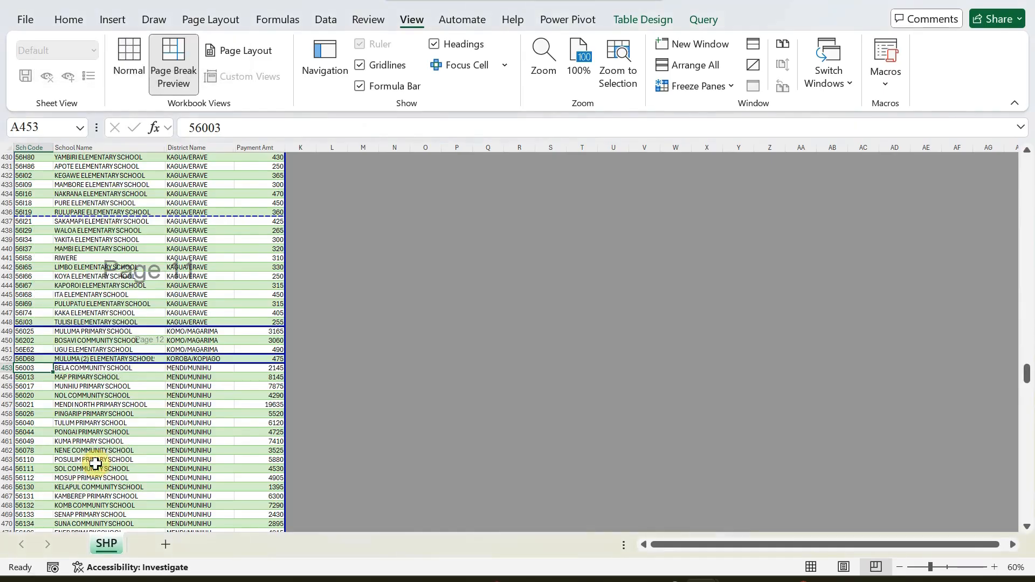
left_click(233, 404)
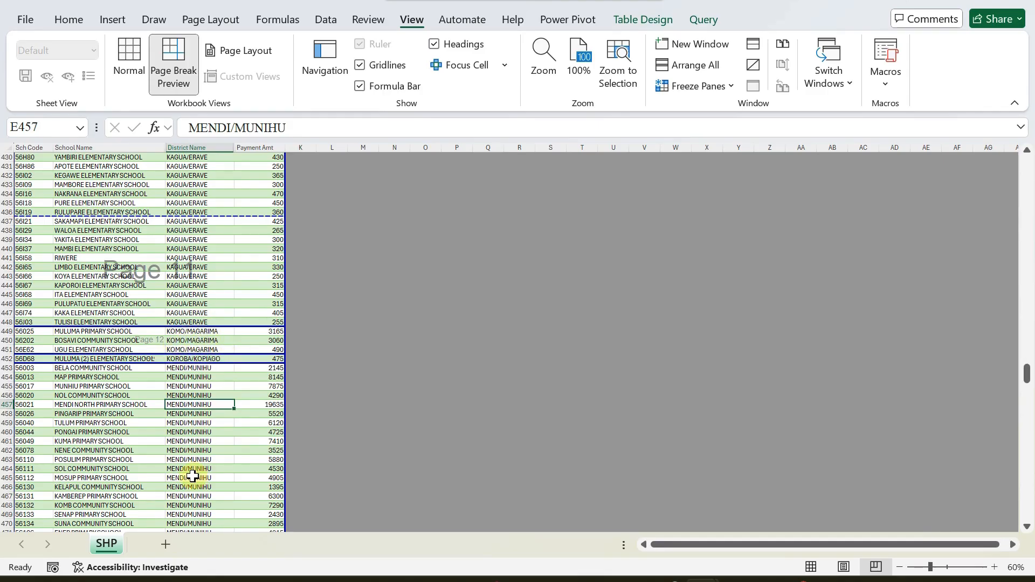
Drag the dashed page break below row 596 down to sit above row 599.
scroll(191, 443, "down", 14)
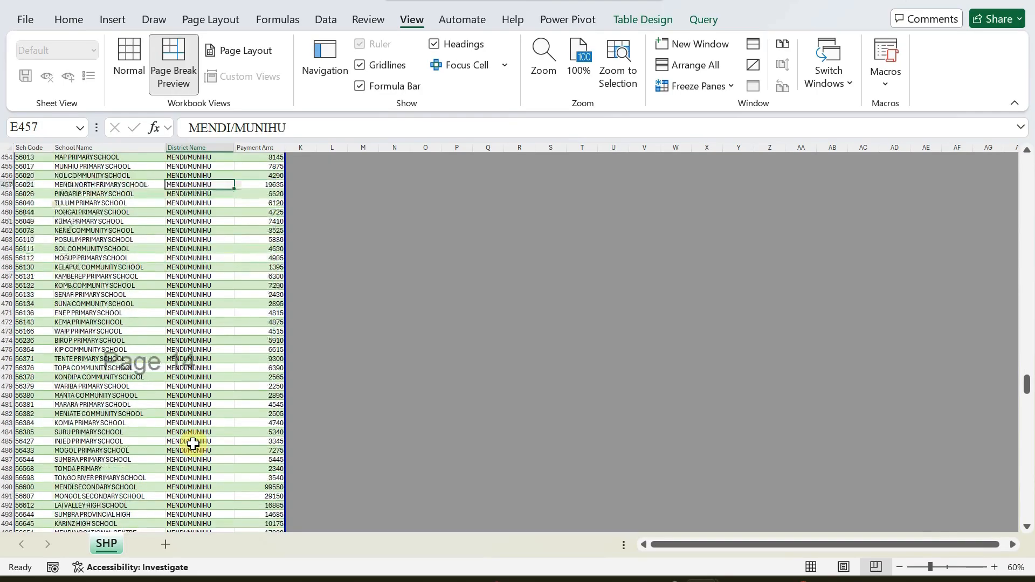
scroll(193, 442, "down", 19)
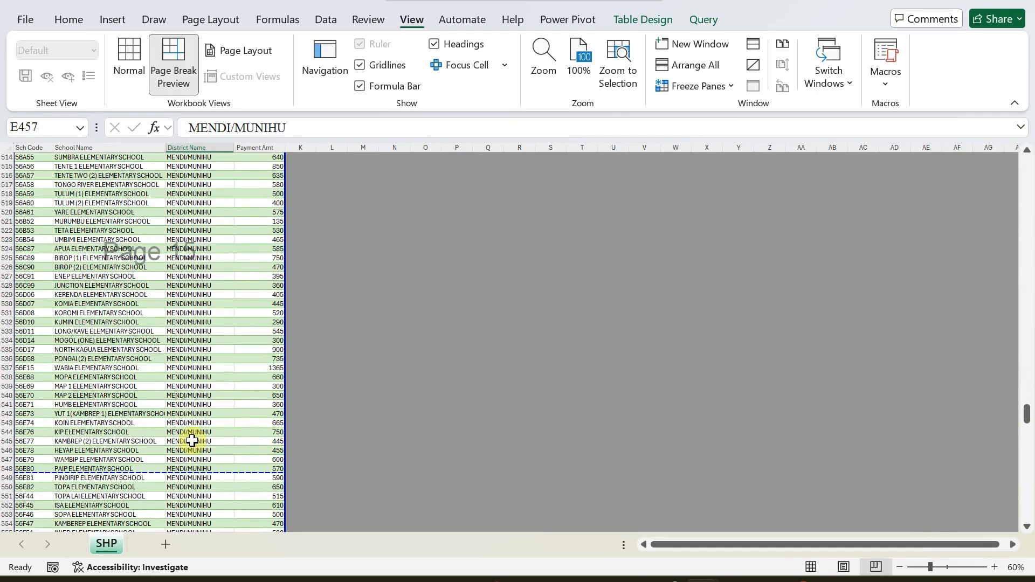
scroll(193, 438, "down", 17)
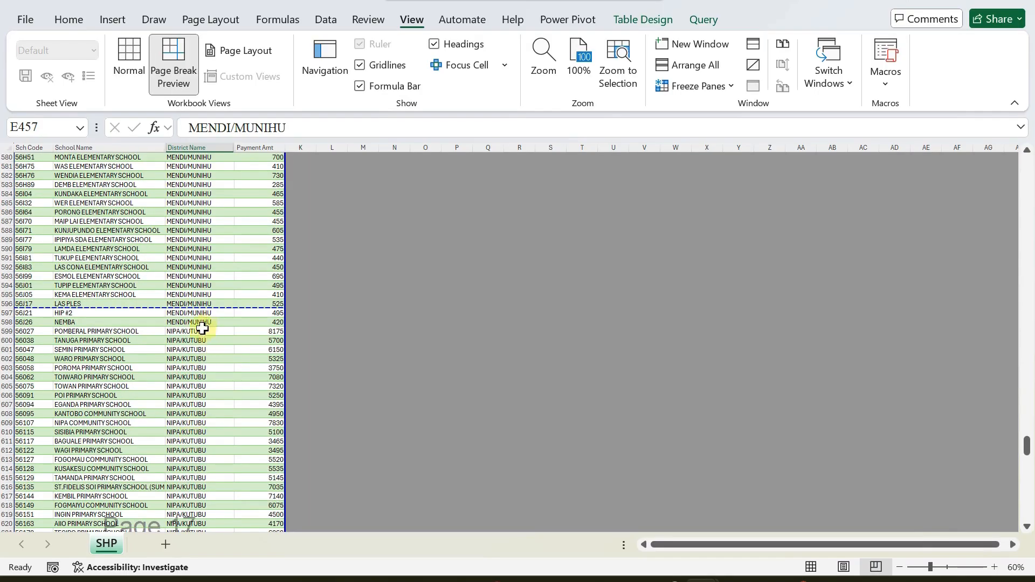
left_click_drag(234, 306, 238, 327)
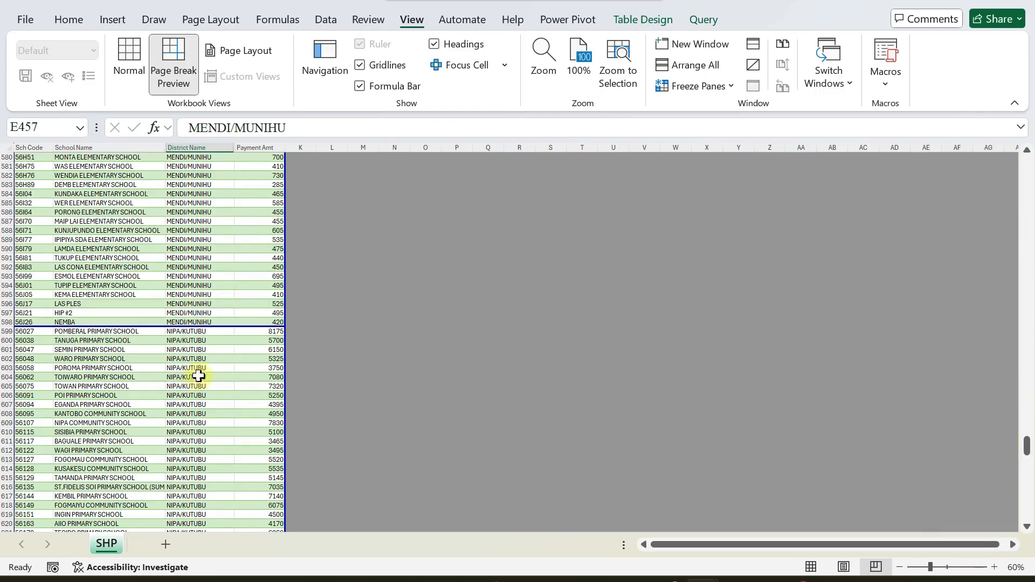
scroll(219, 330, "up", 3)
scroll(219, 331, "down", 2)
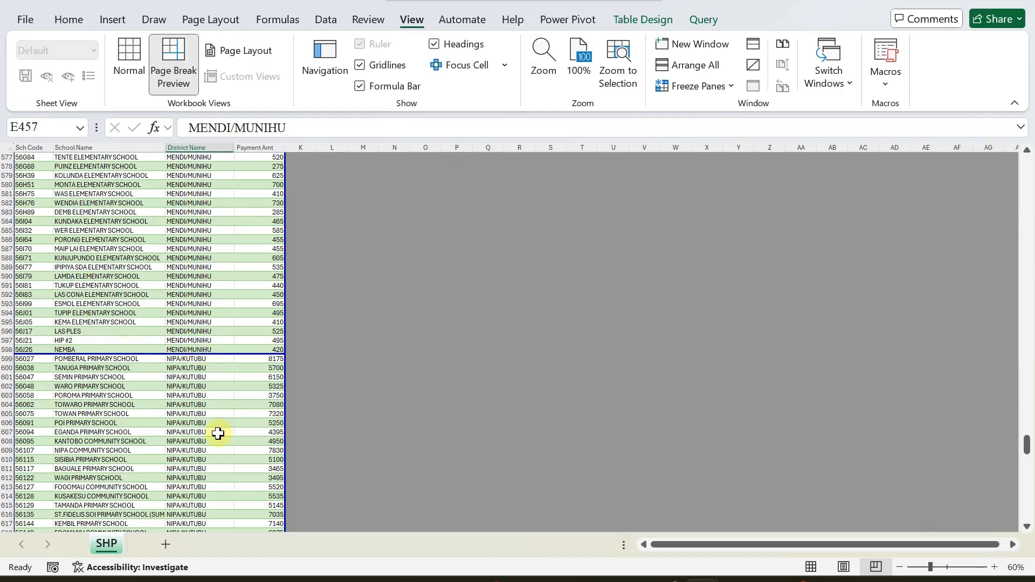
scroll(218, 432, "down", 14)
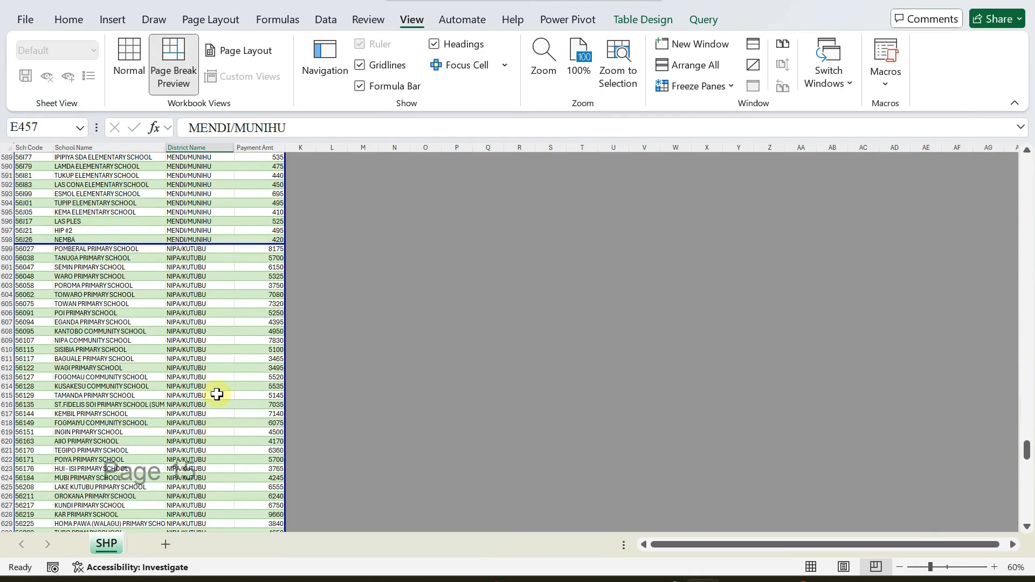
scroll(214, 389, "down", 20)
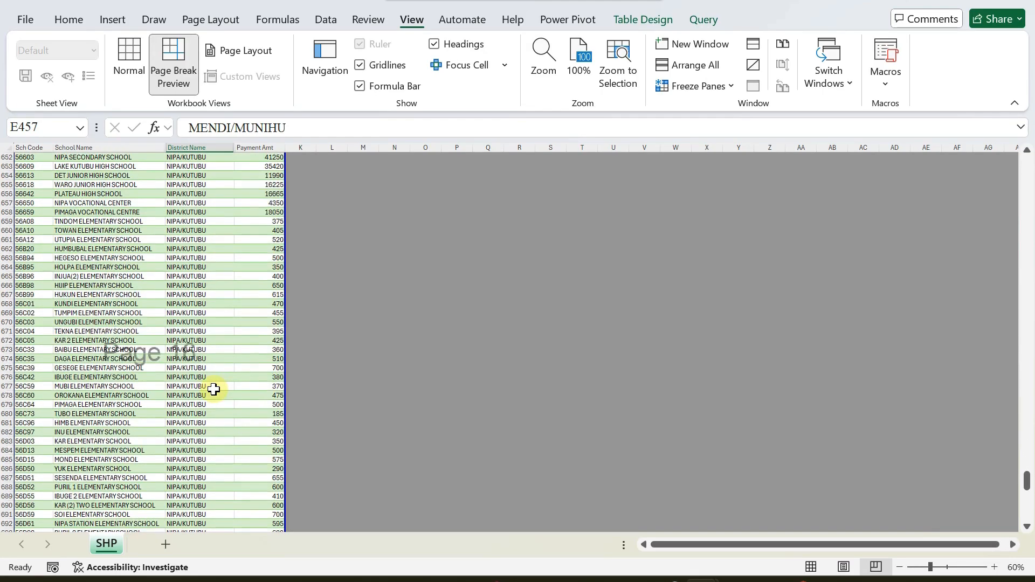
scroll(214, 390, "down", 11)
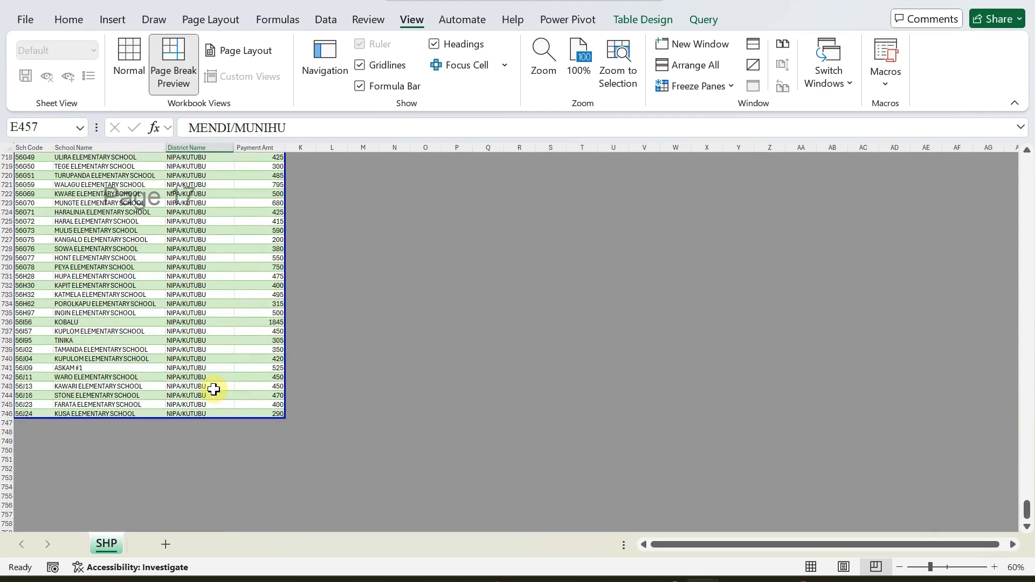
scroll(232, 299, "up", 15)
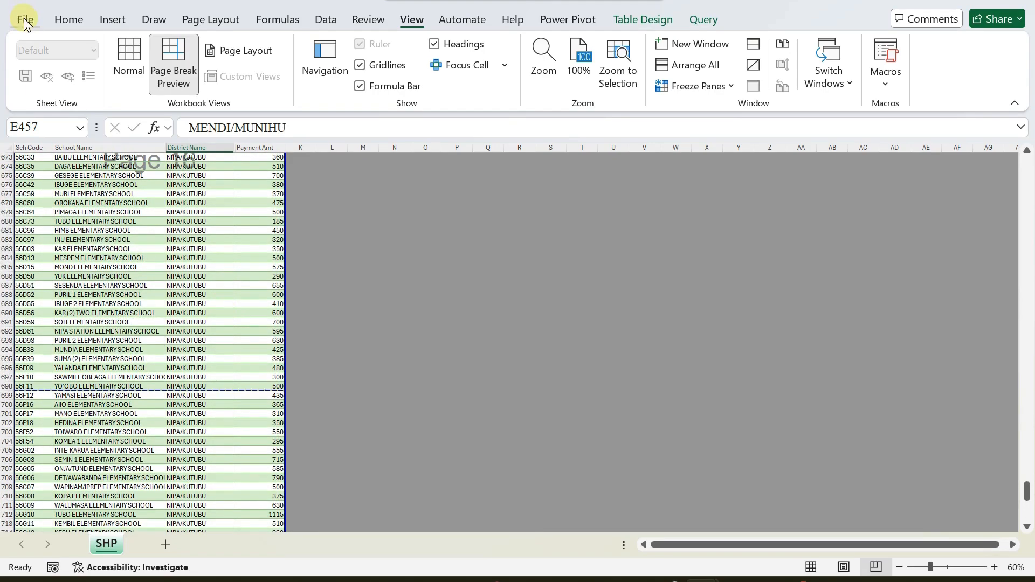
left_click(24, 20)
left_click(45, 337)
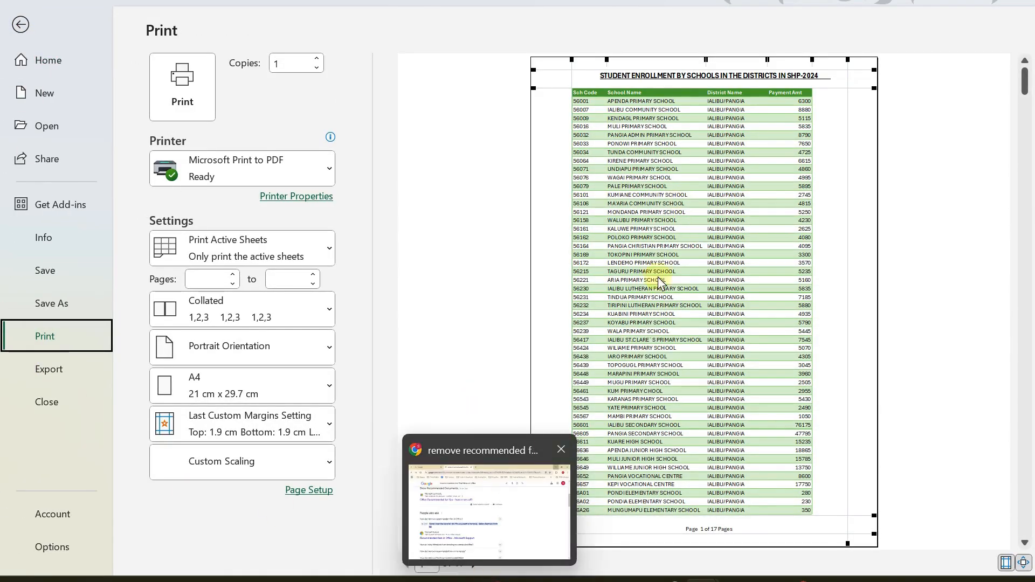
left_click(473, 562)
left_click(473, 563)
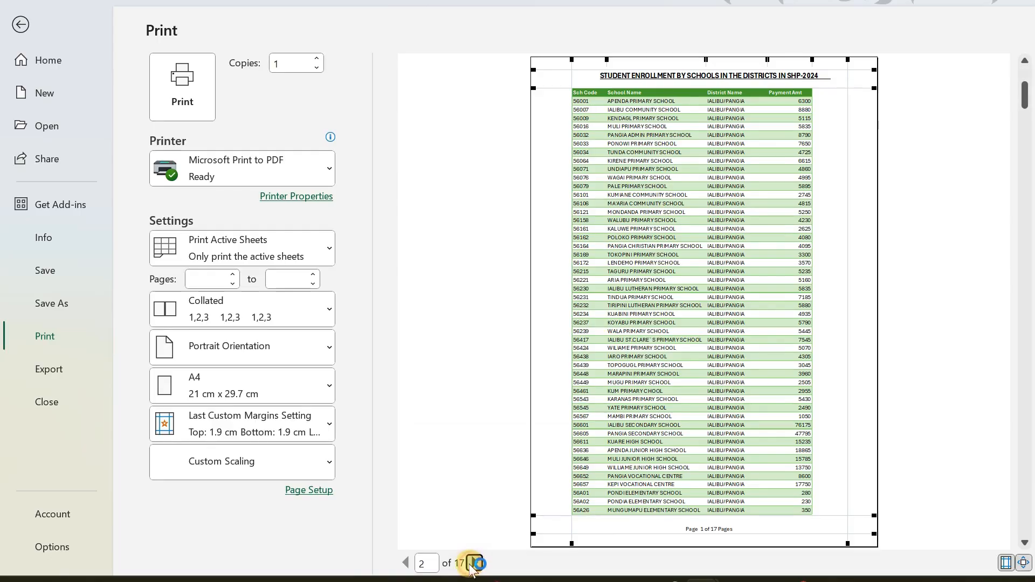
left_click(473, 563)
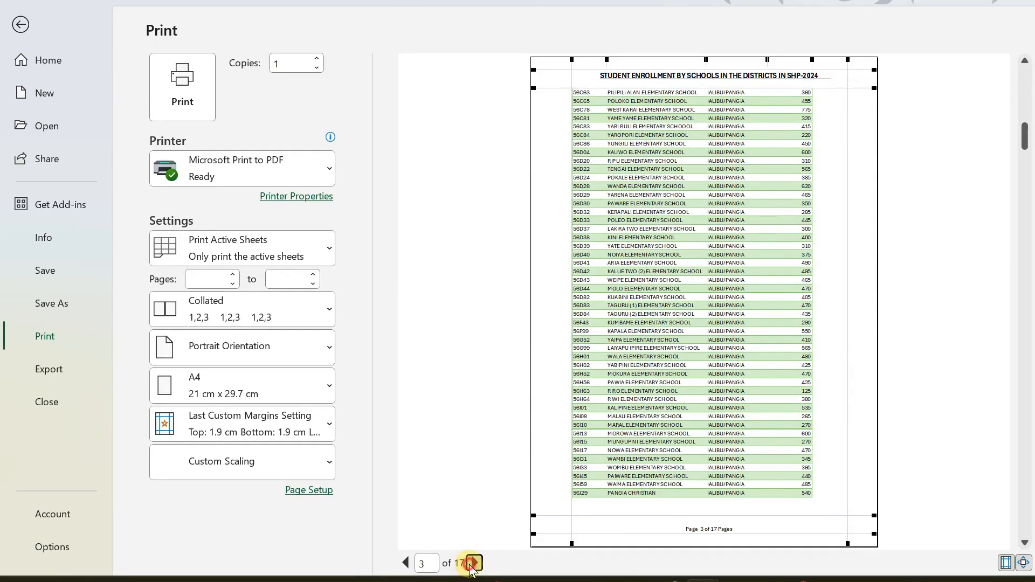
left_click(473, 563)
left_click(473, 562)
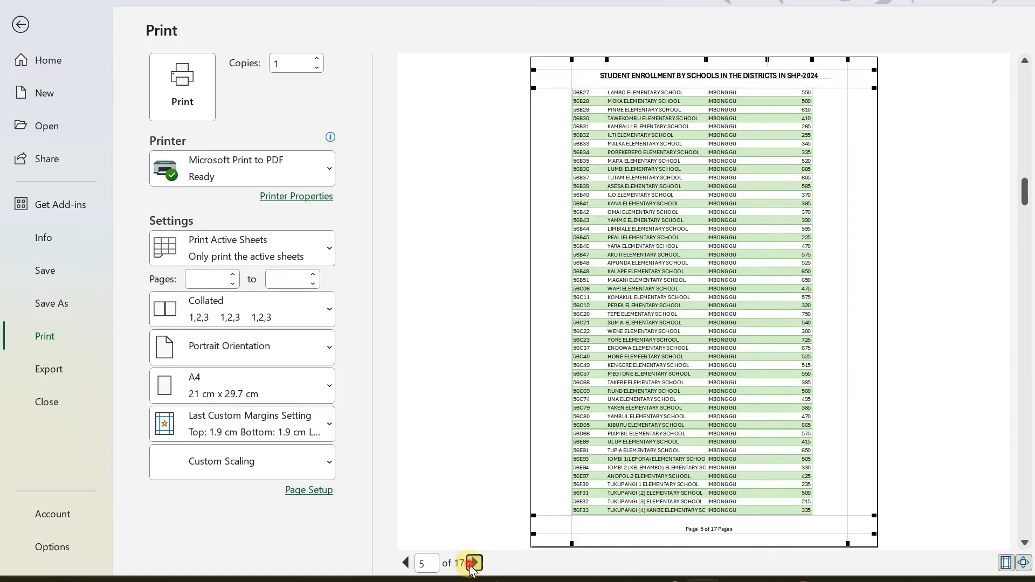
left_click(473, 563)
left_click(473, 563)
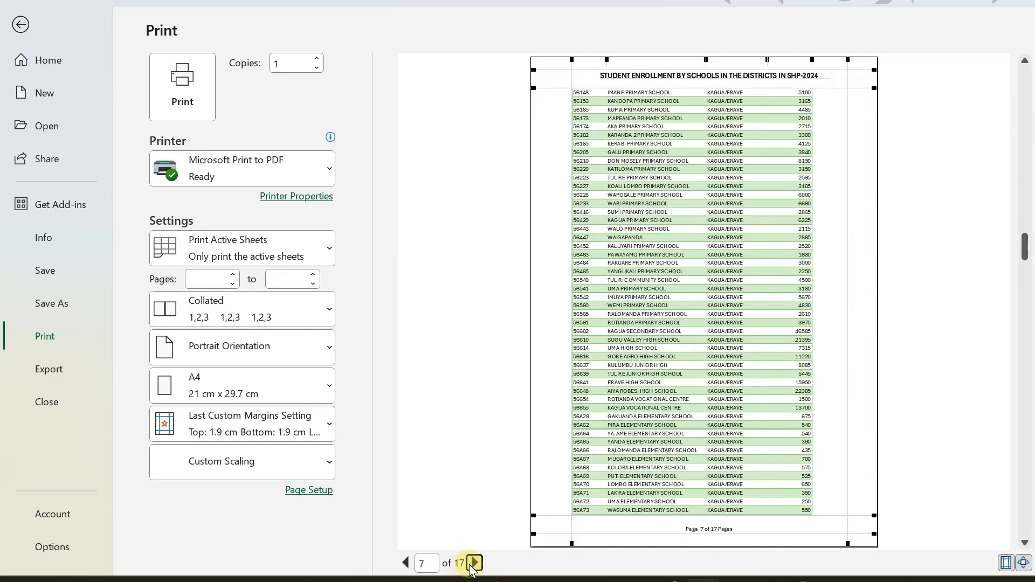
left_click(474, 562)
left_click(474, 563)
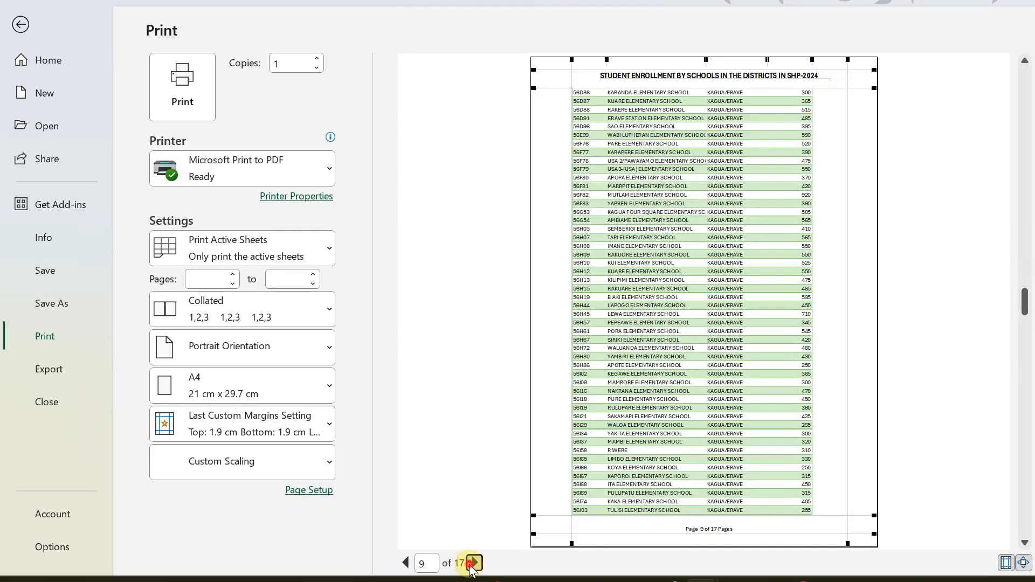
left_click(473, 563)
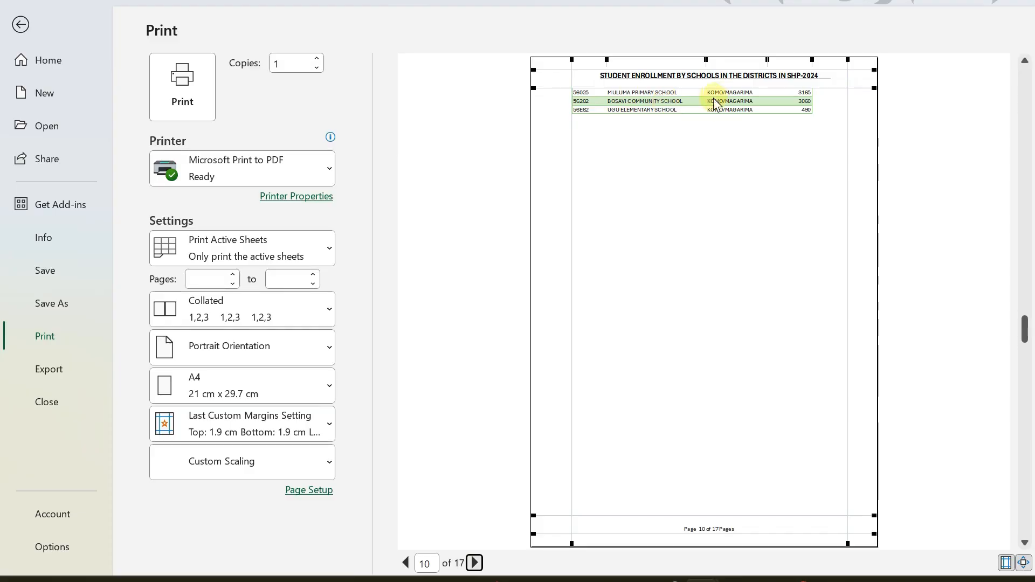
left_click(405, 563)
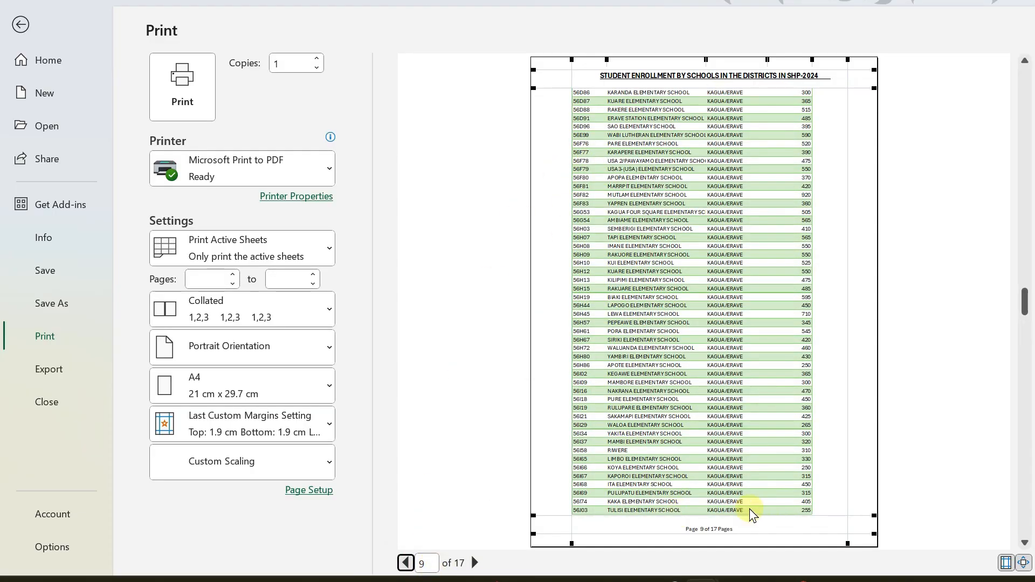
left_click(474, 563)
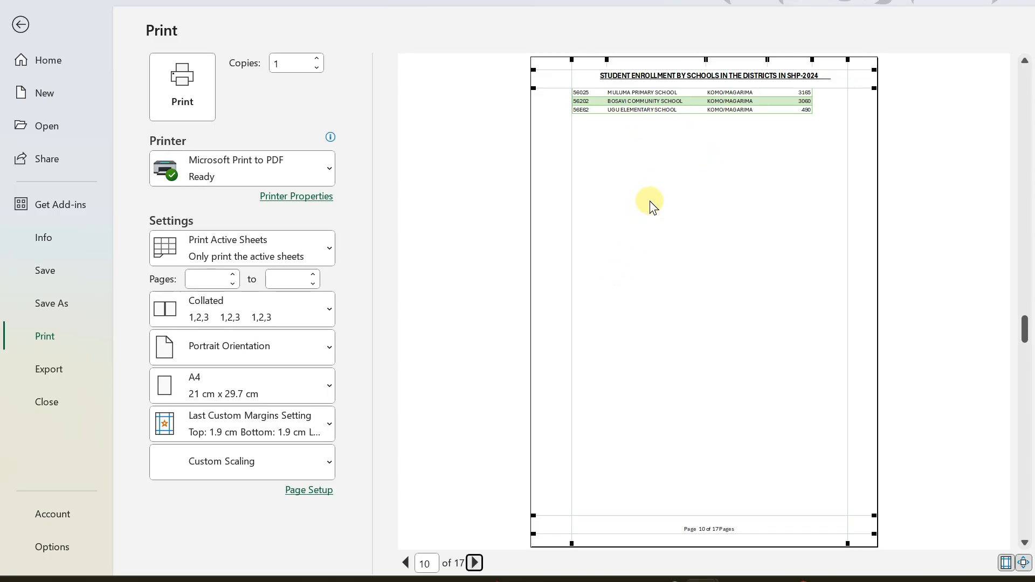
left_click(474, 563)
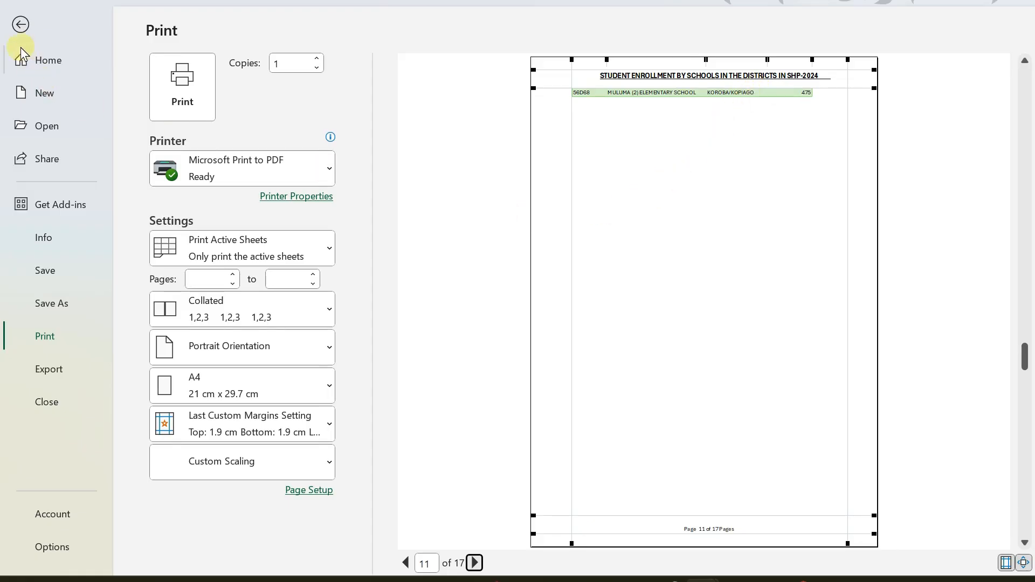
left_click(21, 24)
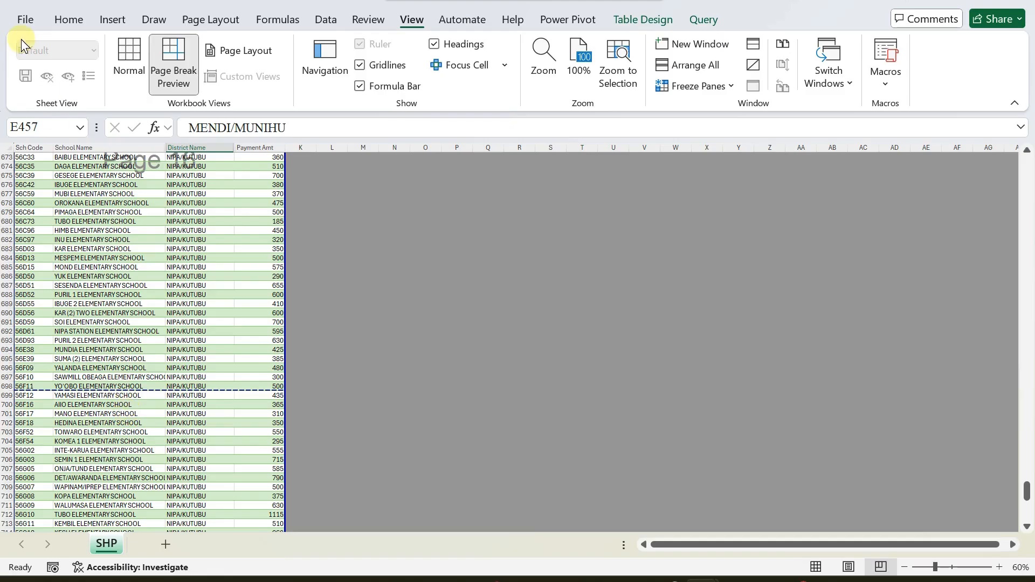
Switch to Normal view, preview pages 1–3 of the 17-page printout, then return.
left_click(130, 54)
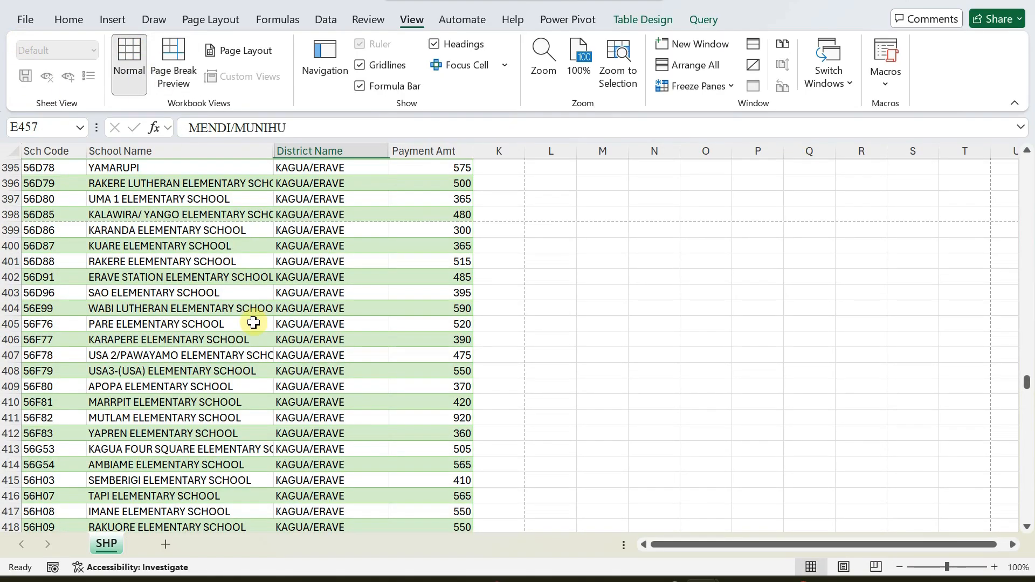
left_click(26, 20)
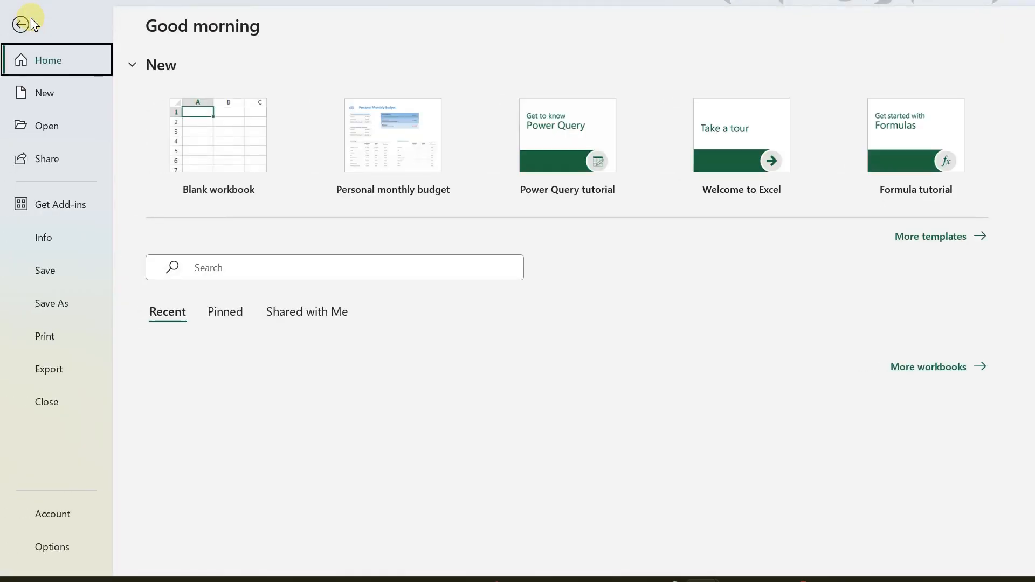
left_click(44, 336)
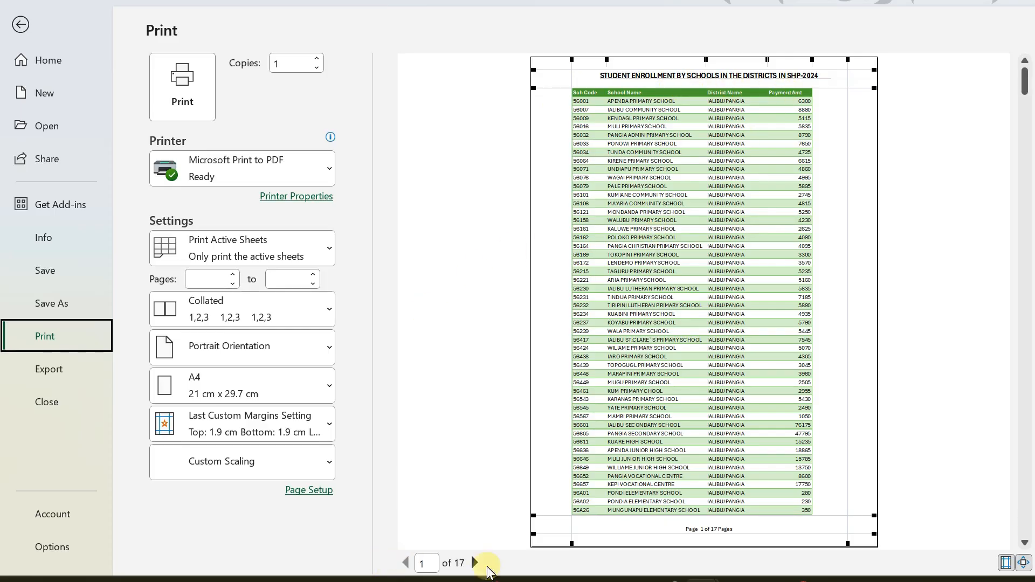
left_click(476, 563)
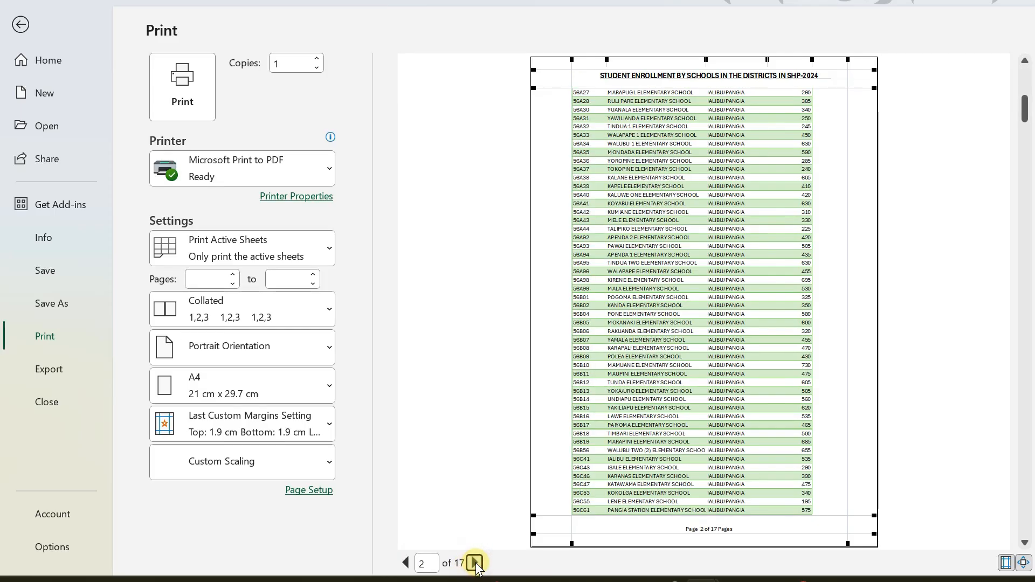
left_click(475, 563)
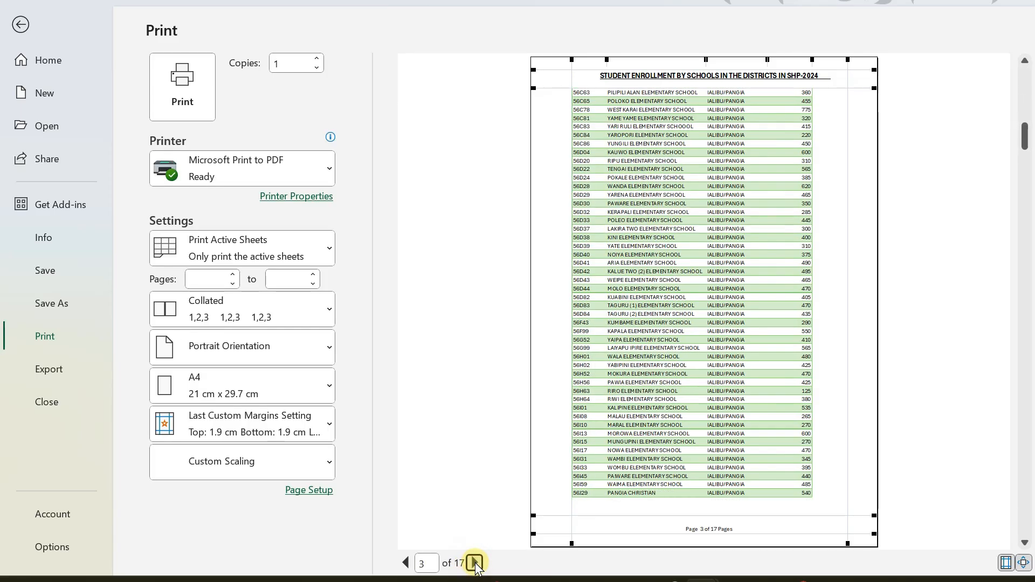
left_click(21, 24)
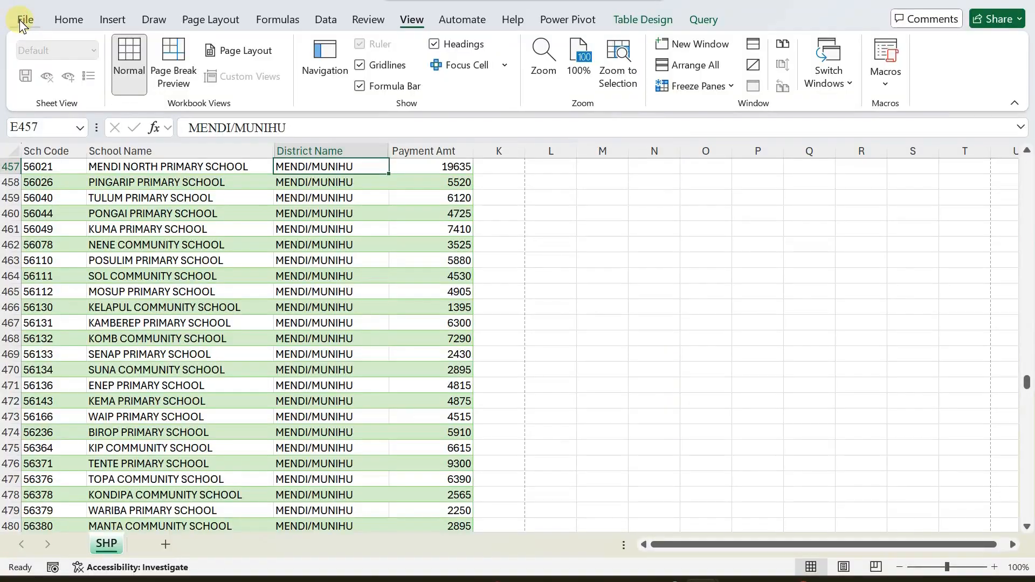
Set Print Titles so row 1 ($1:$1) repeats at the top of every page.
left_click(179, 241)
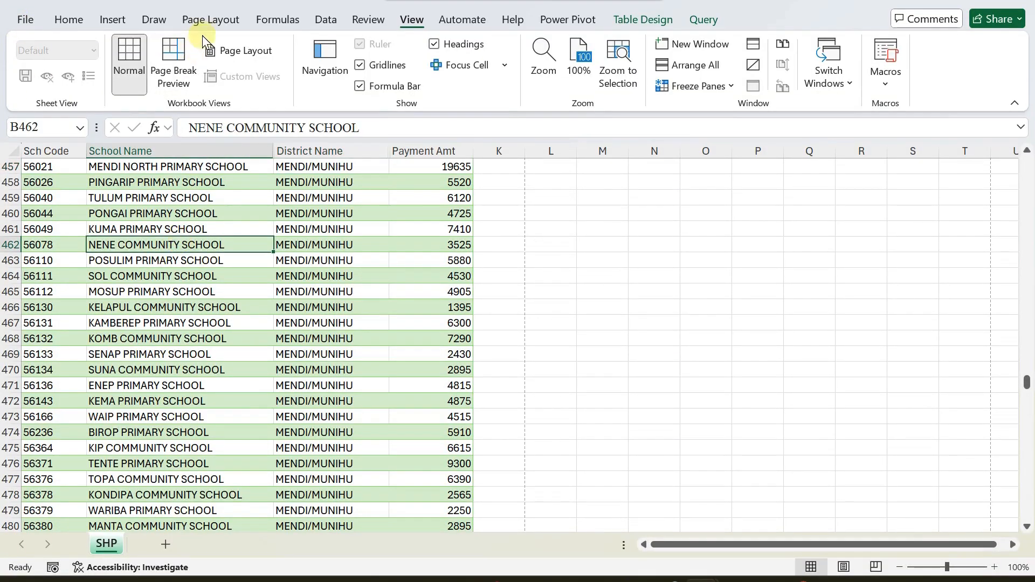
left_click(218, 21)
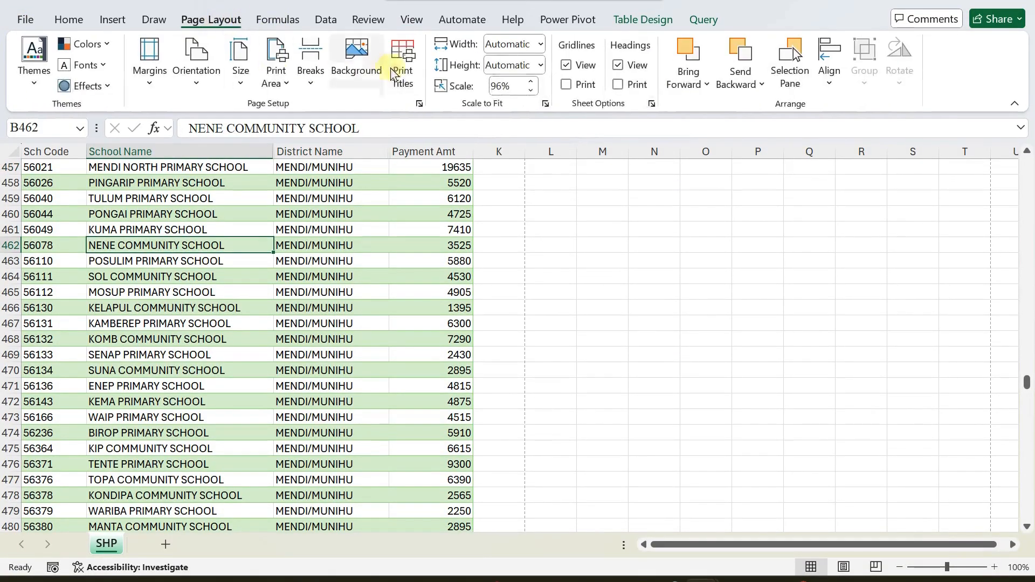
left_click(406, 50)
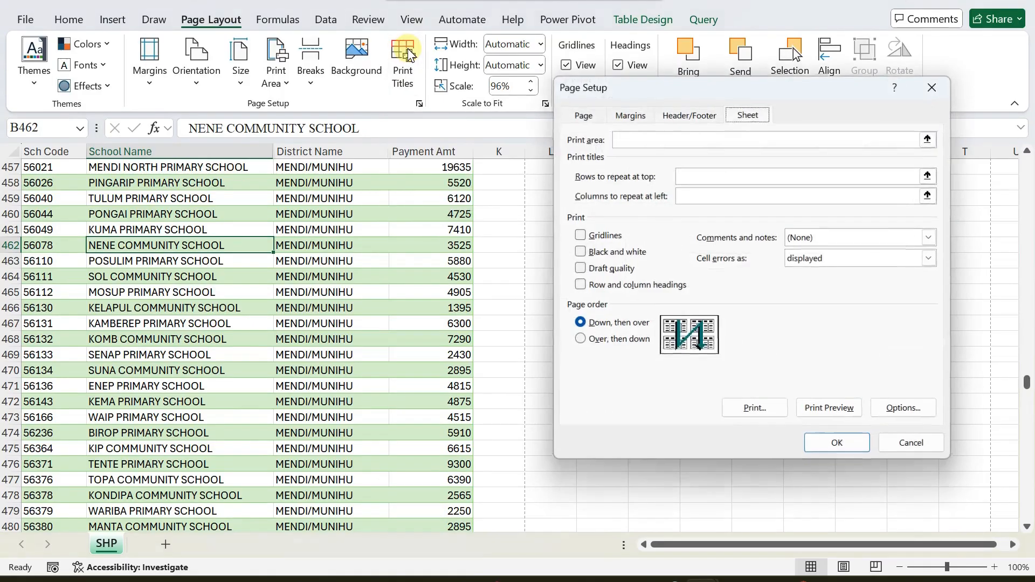
left_click(707, 175)
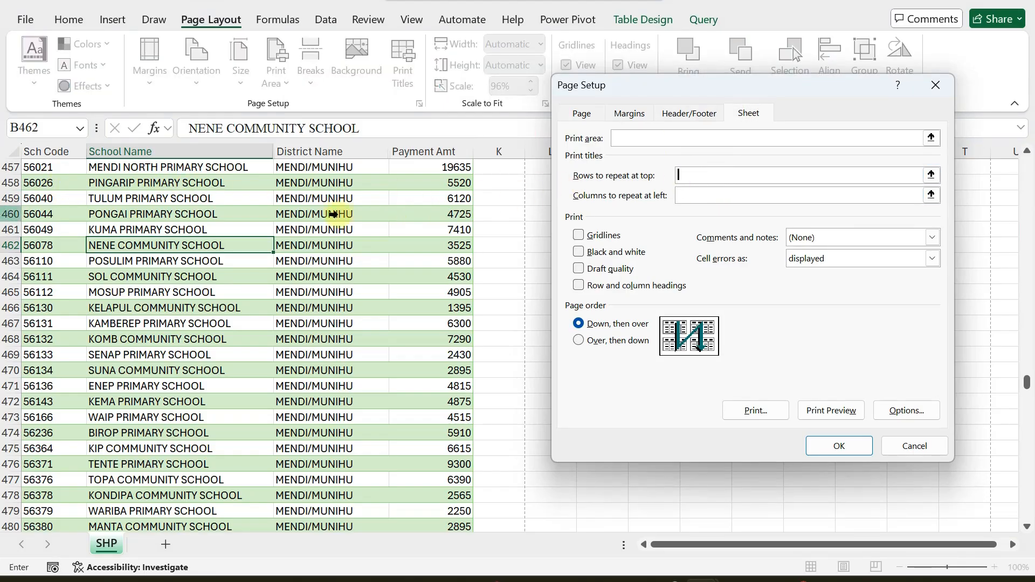
scroll(47, 182, "up", 6)
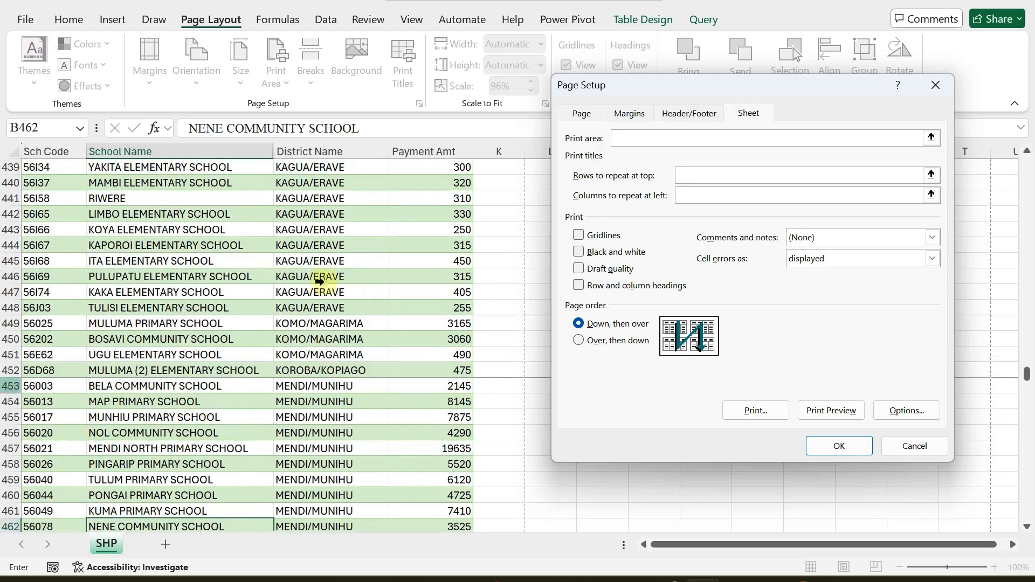
left_click_drag(1027, 372, 1027, 164)
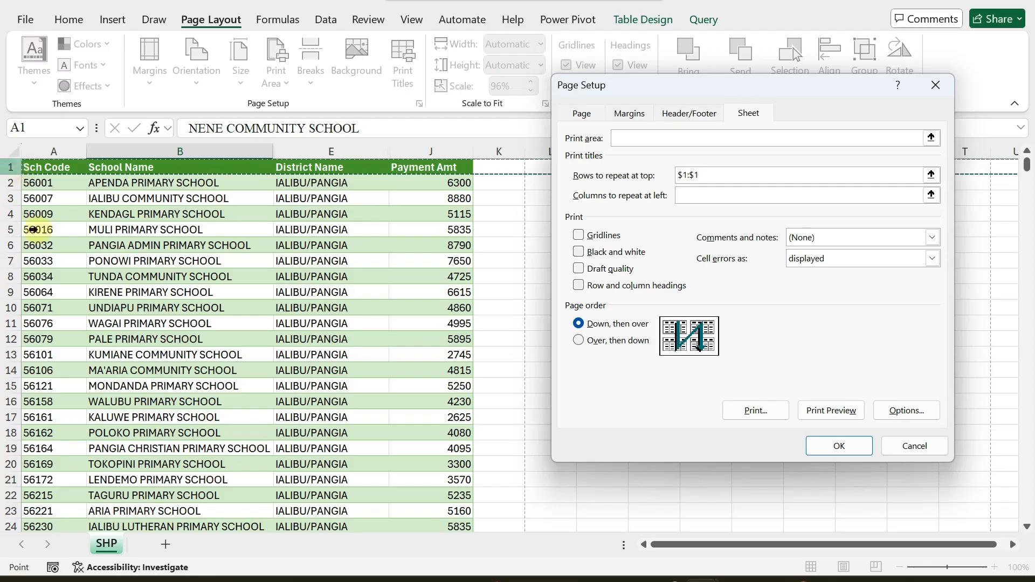
left_click(821, 443)
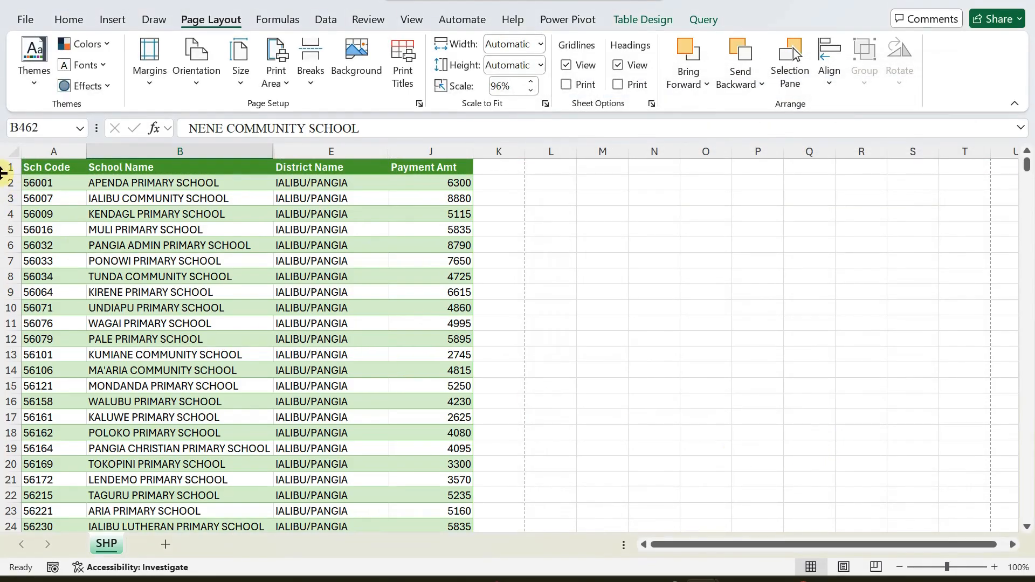
left_click(25, 20)
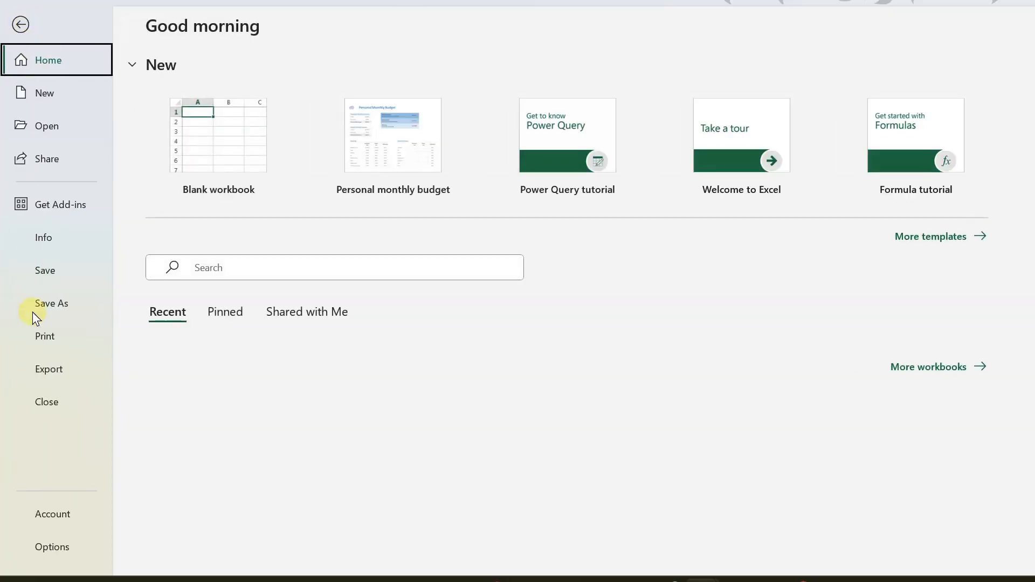
left_click(43, 336)
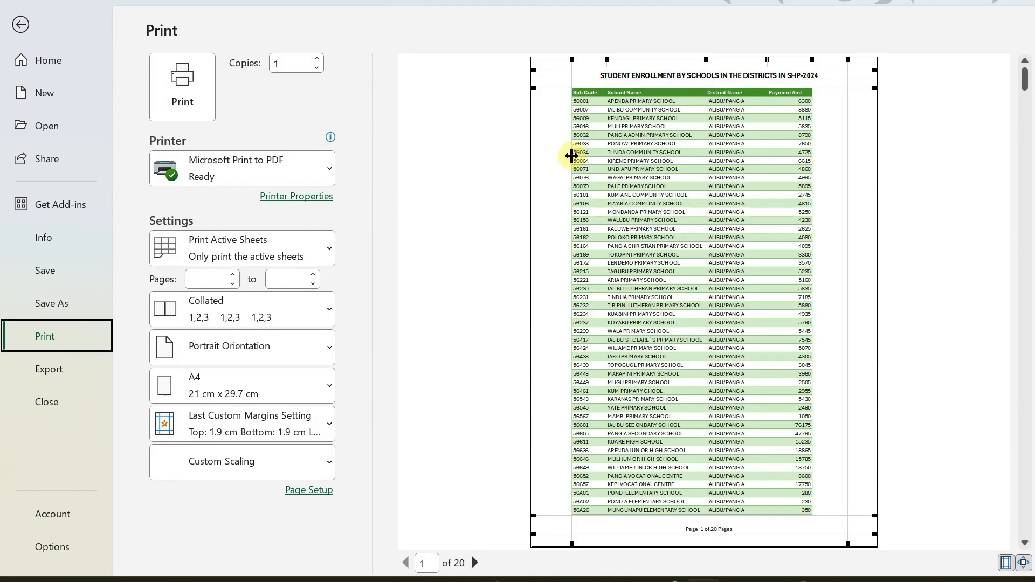
left_click(474, 562)
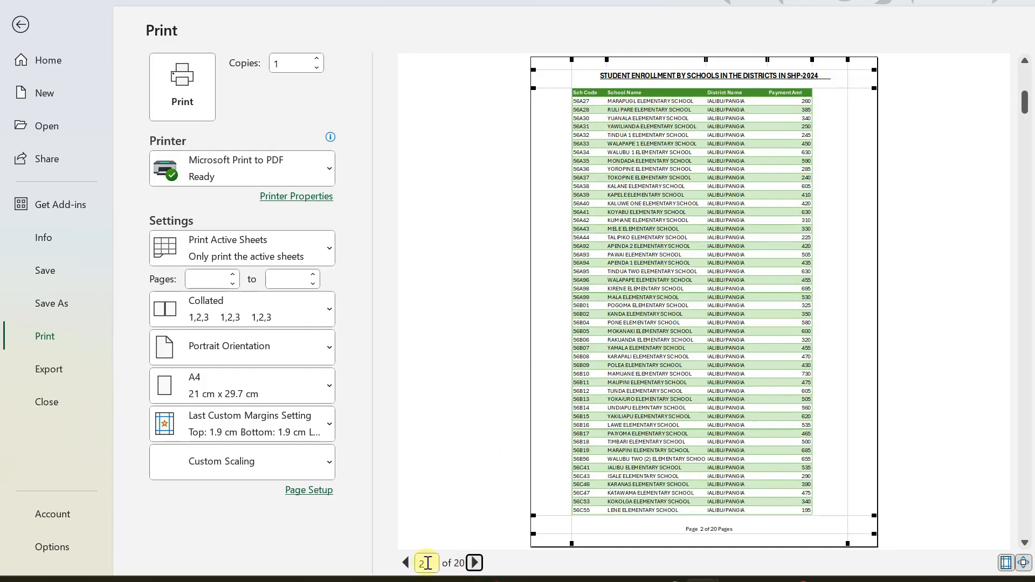
left_click(474, 562)
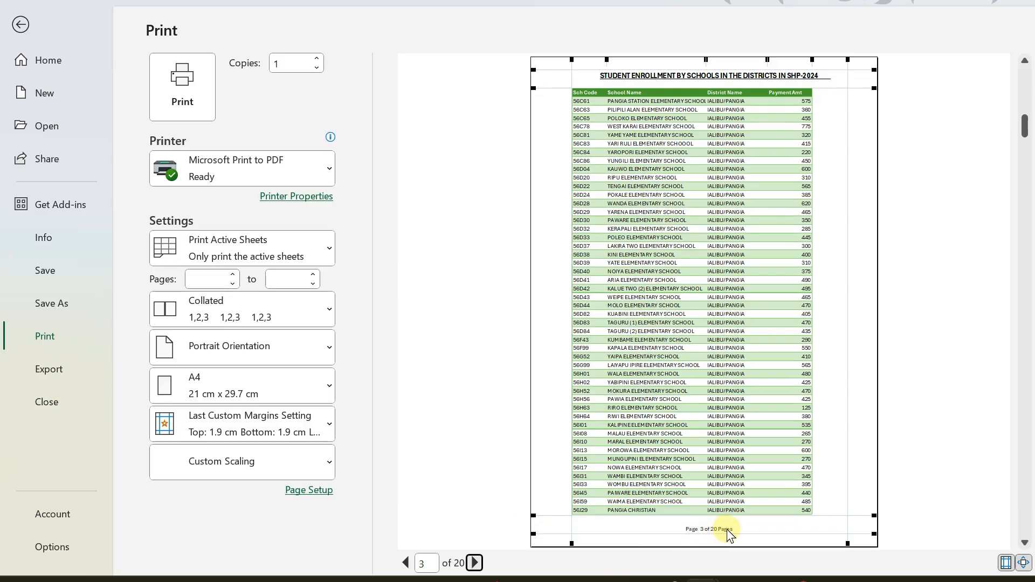
left_click(474, 563)
left_click(474, 563)
left_click(473, 563)
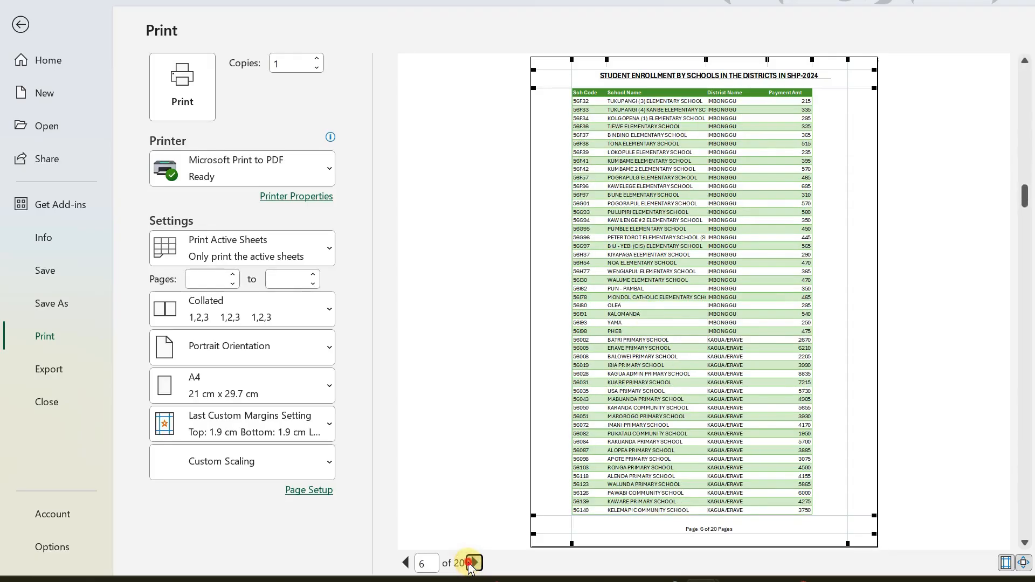
left_click(474, 563)
left_click(473, 563)
left_click(474, 563)
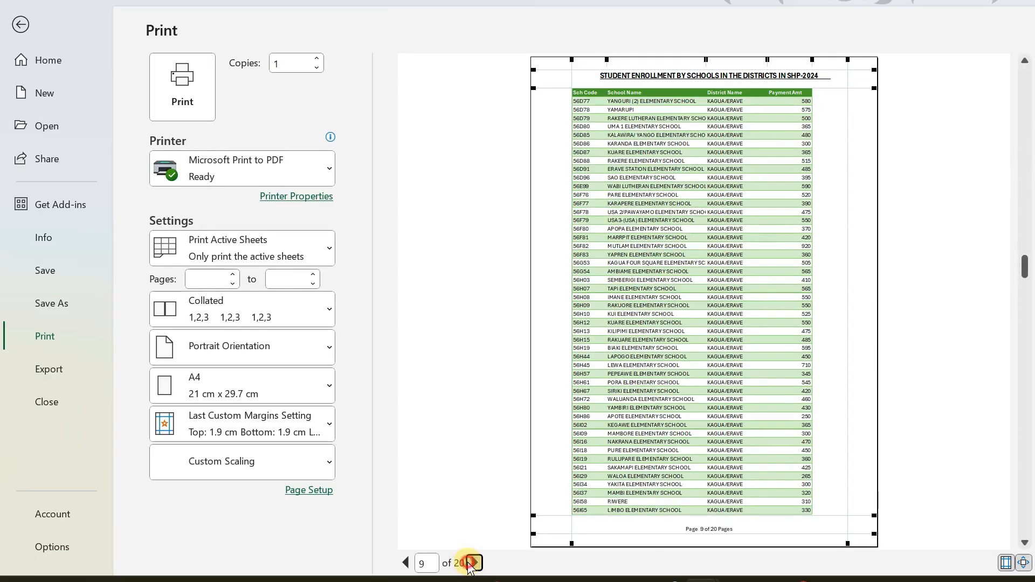
left_click(473, 563)
left_click(474, 563)
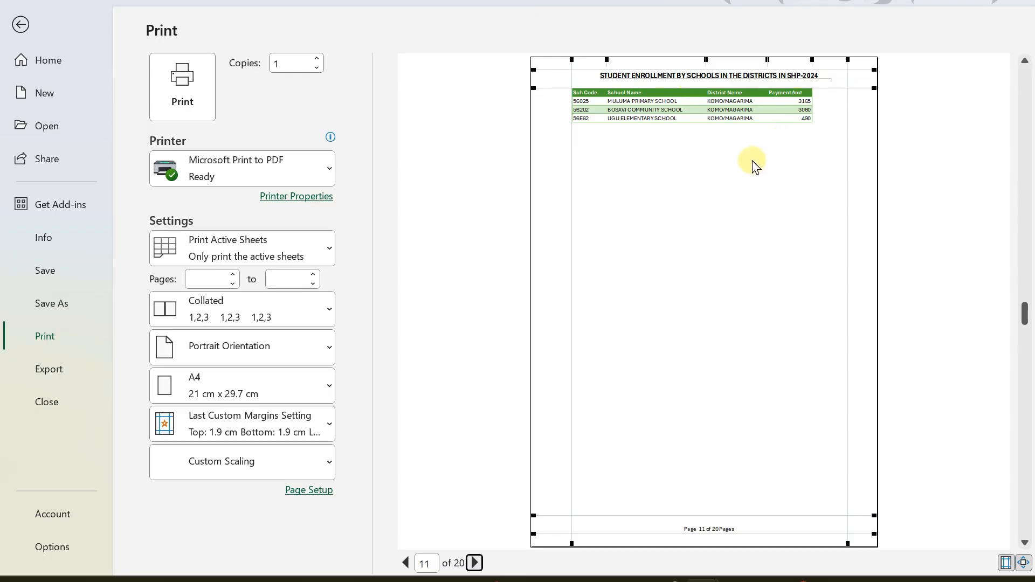
left_click(20, 24)
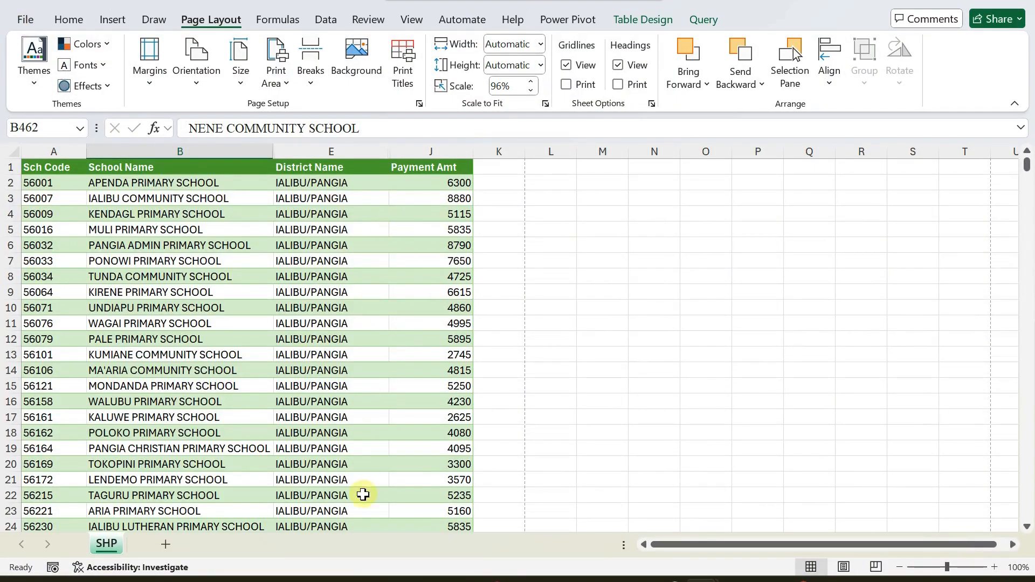
Apply Accounting number format to the Payment Amt column J.
left_click(414, 148)
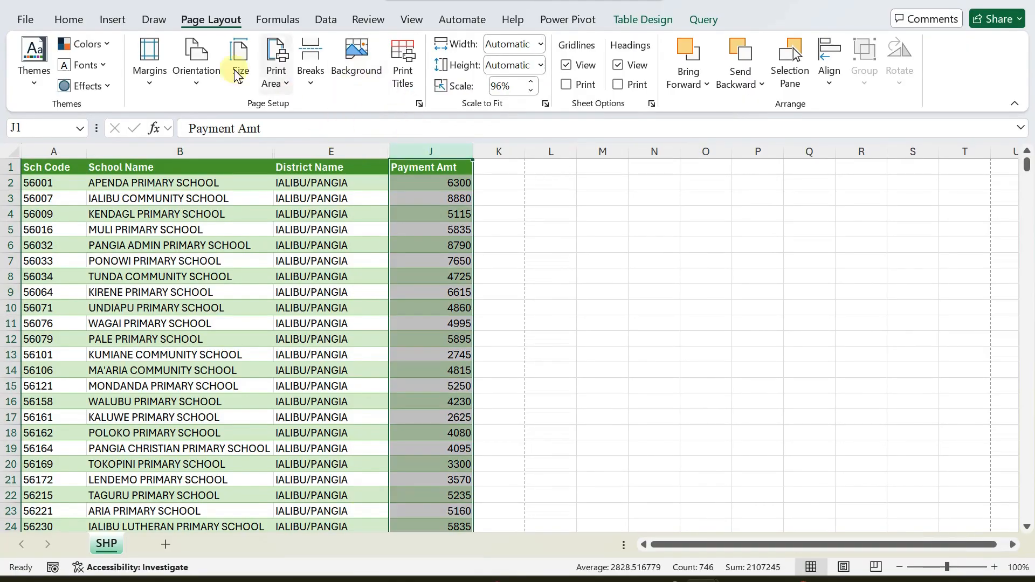
left_click(68, 19)
left_click(357, 65)
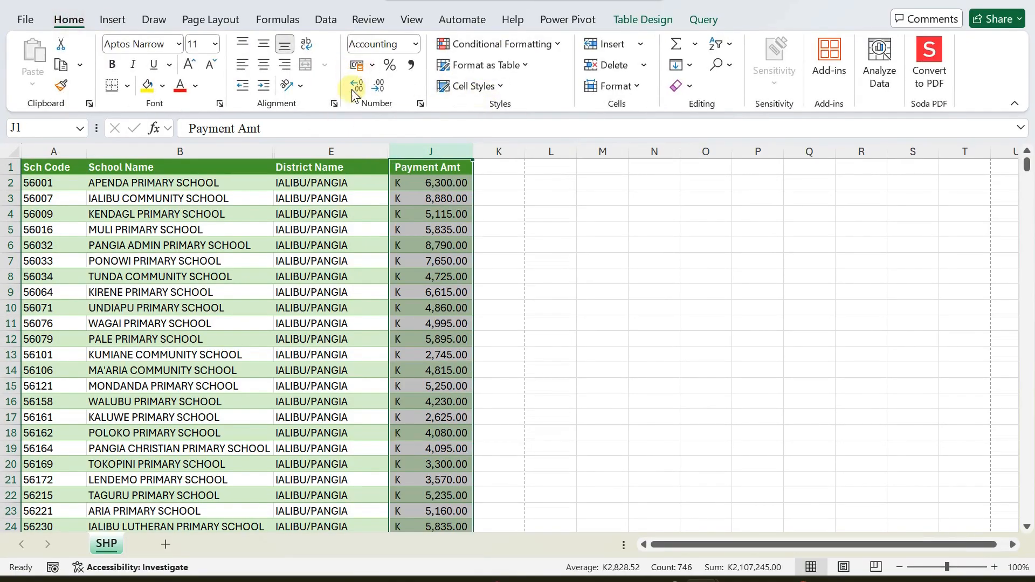
left_click(233, 386)
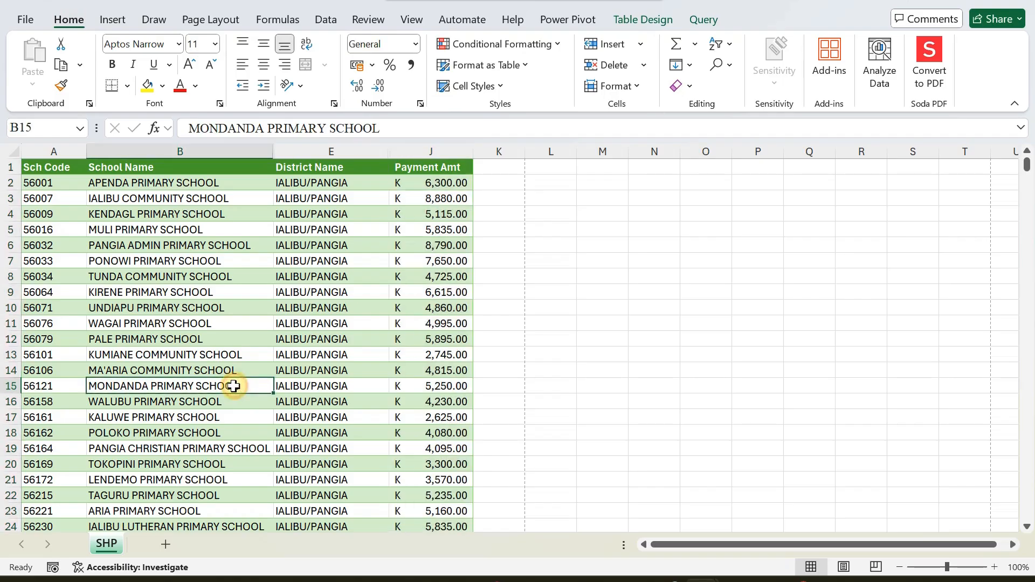
Preview the 20-page printout through page 8 to check repeated headings, then return.
left_click(27, 21)
left_click(48, 340)
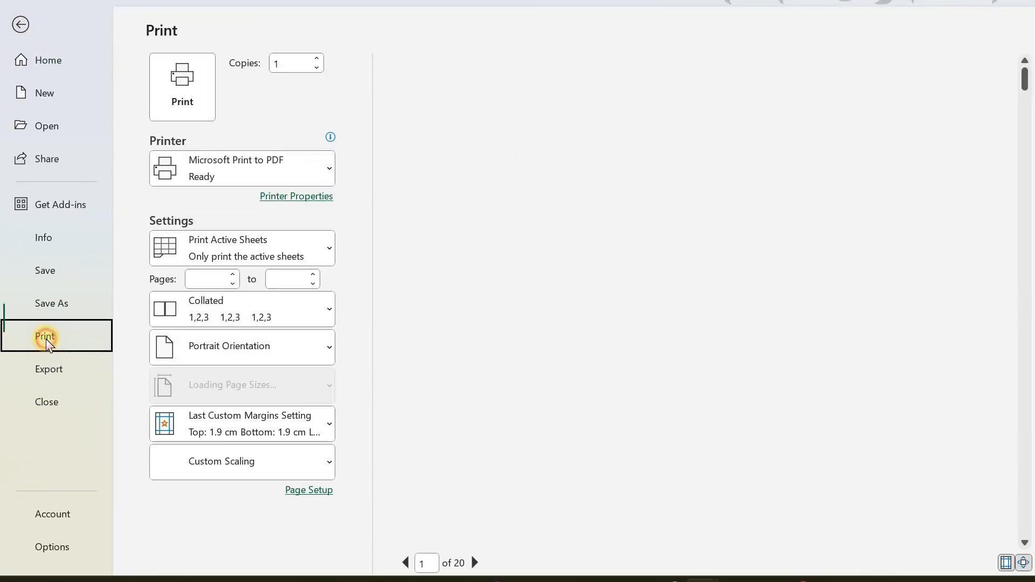
left_click(475, 563)
left_click(475, 563)
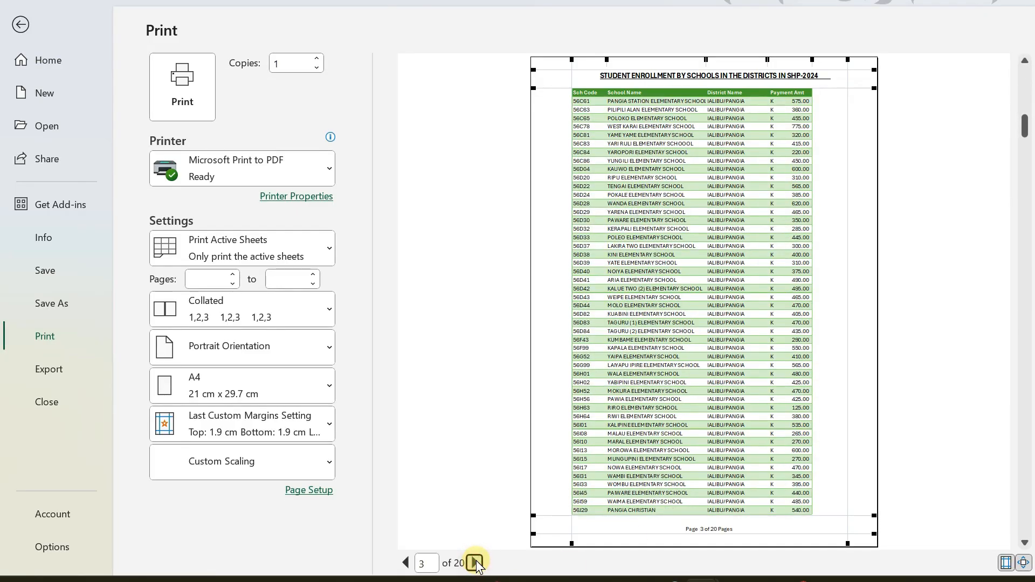
left_click(475, 563)
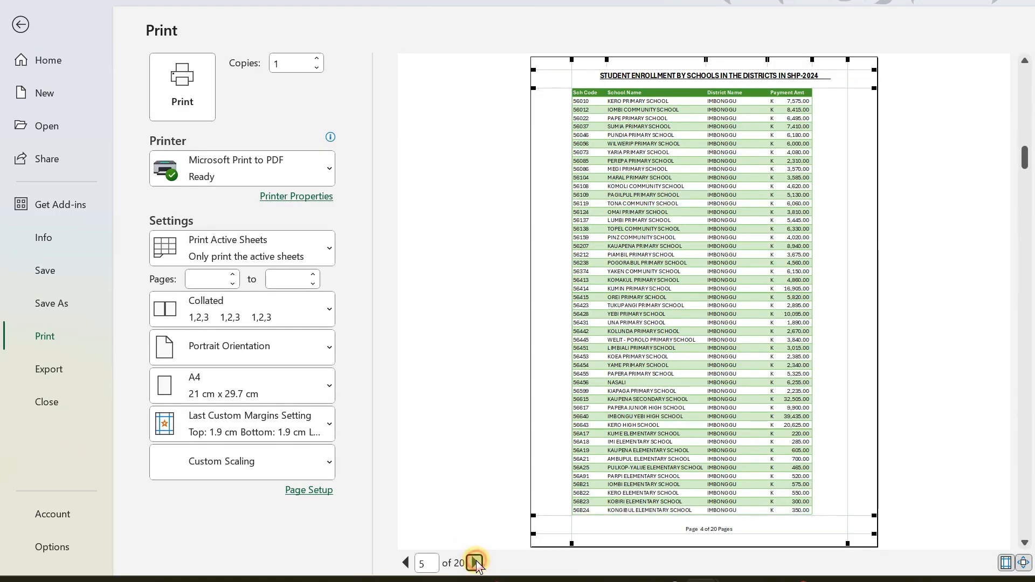
left_click(475, 563)
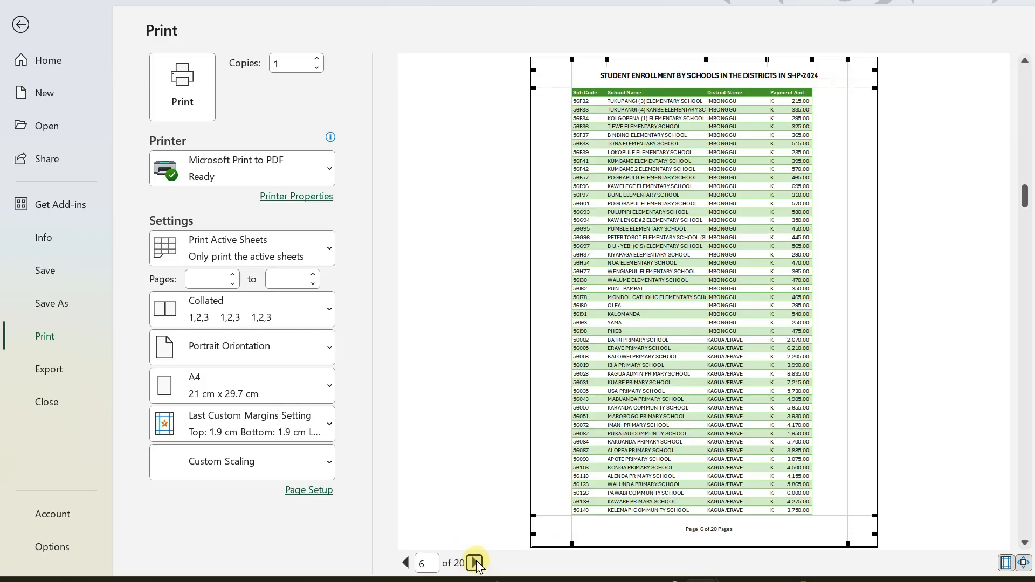
left_click(475, 563)
left_click(475, 563)
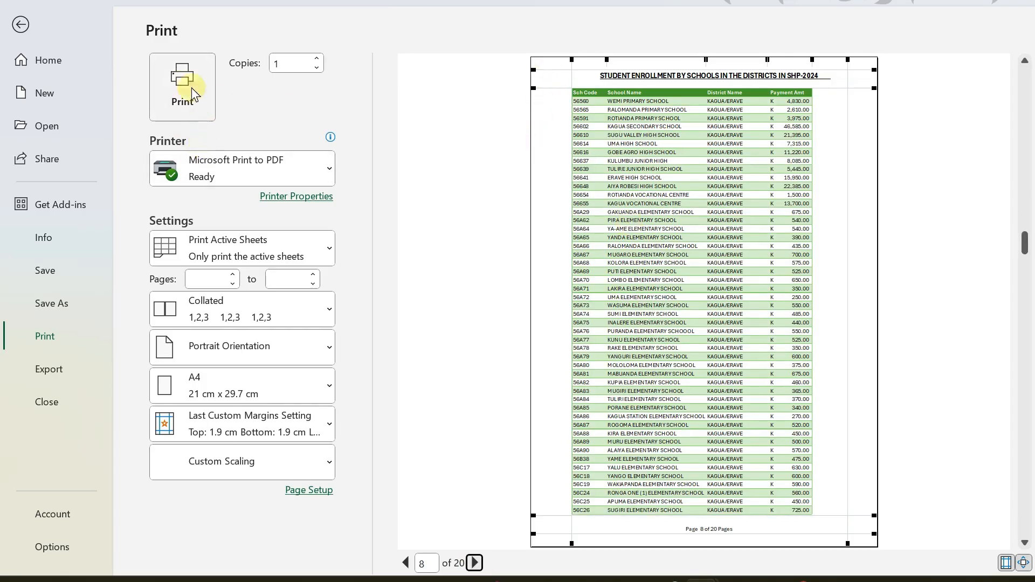
left_click(21, 25)
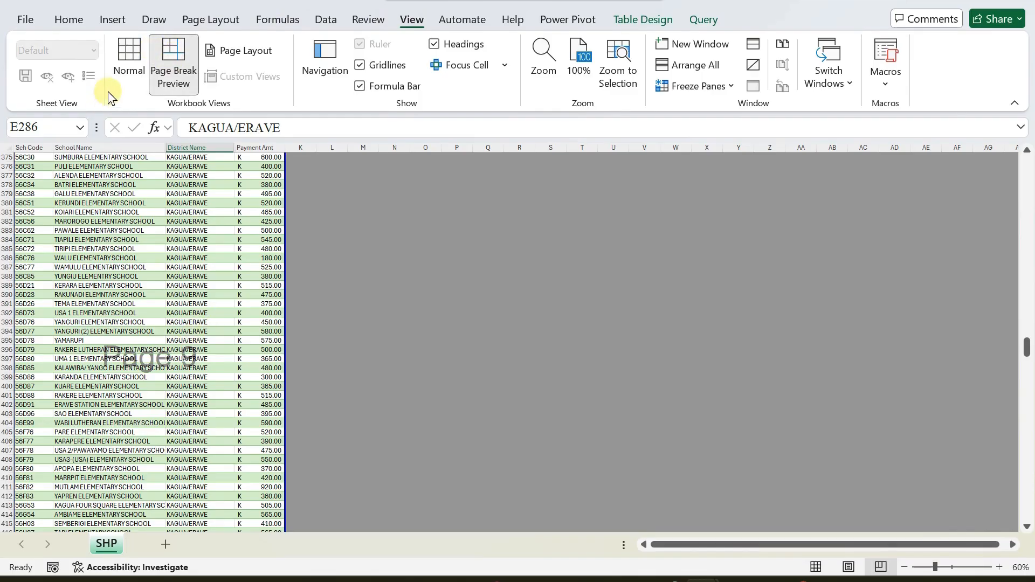
Toggle the SHP sheet between Page Break Preview and Normal view, ending in Normal.
left_click(127, 56)
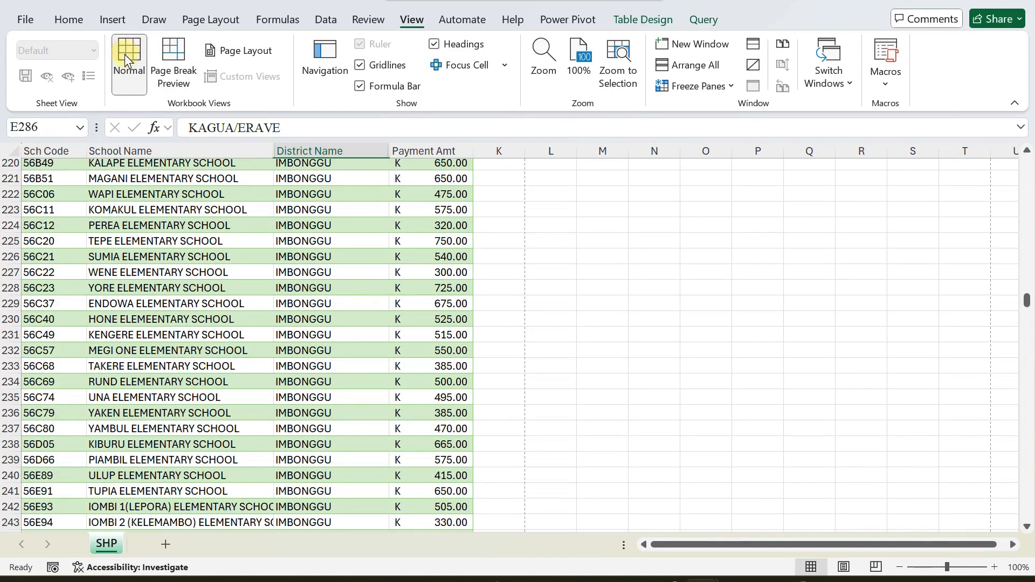
left_click(169, 53)
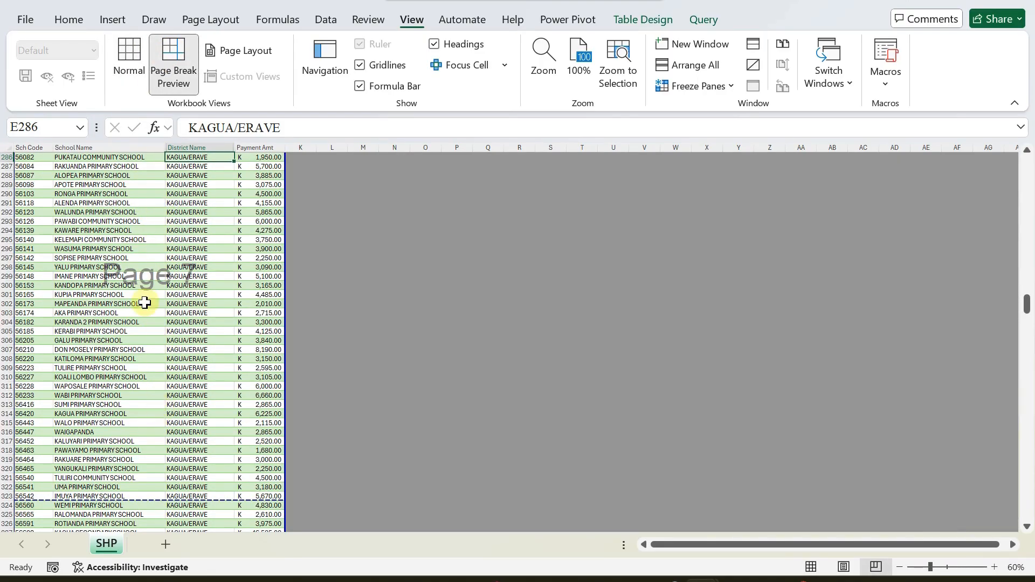
scroll(144, 374, "down", 2)
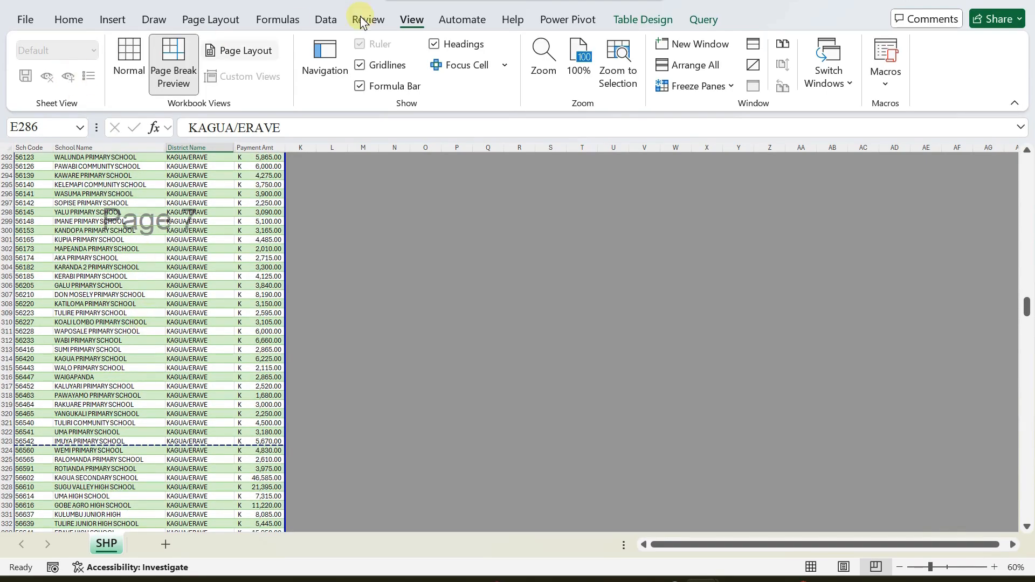
left_click(130, 57)
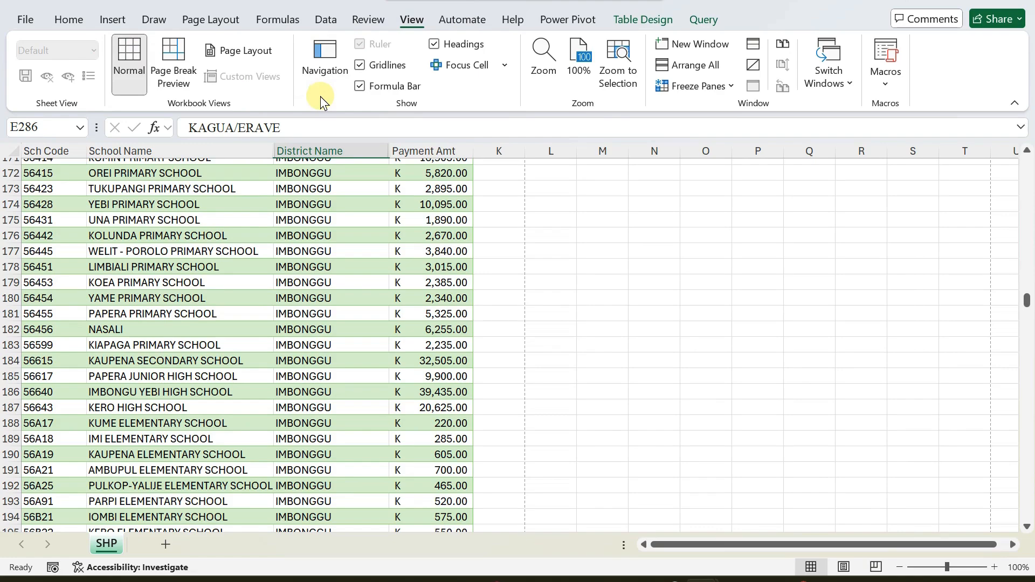
left_click(213, 19)
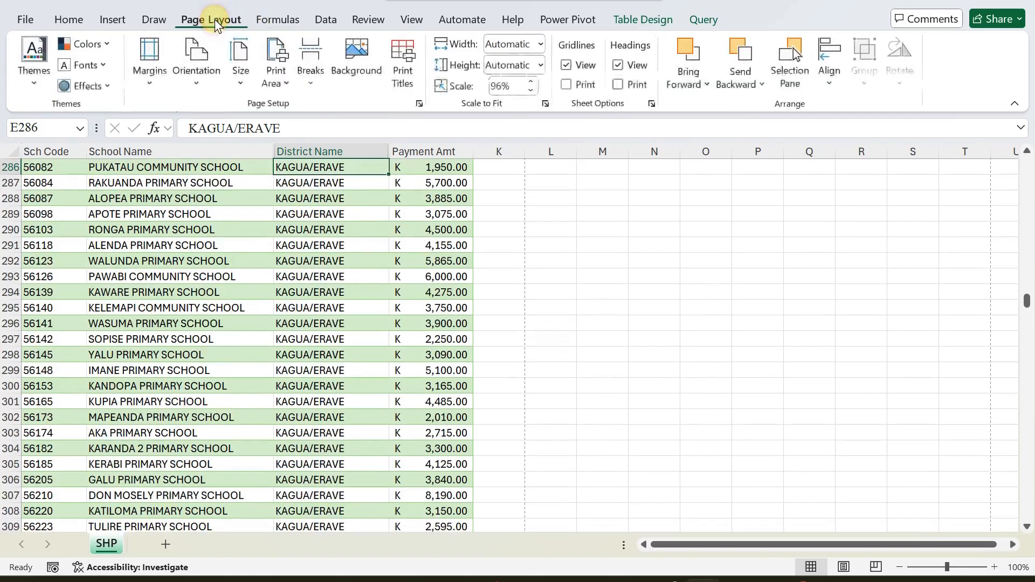
Review the custom header title in Page Setup's Header/Footer settings, leaving it unchanged.
left_click(399, 68)
left_click(694, 114)
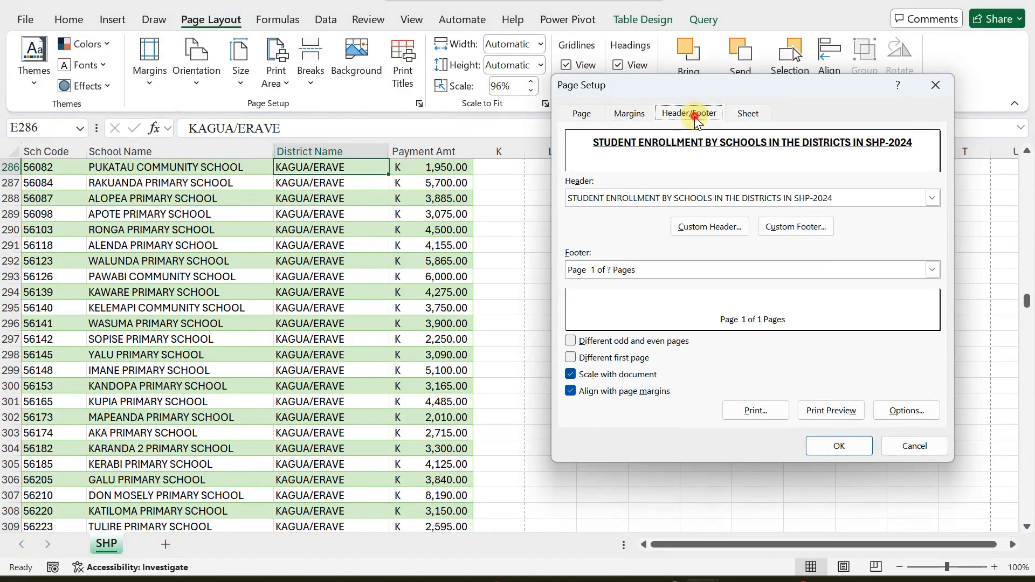
left_click(704, 231)
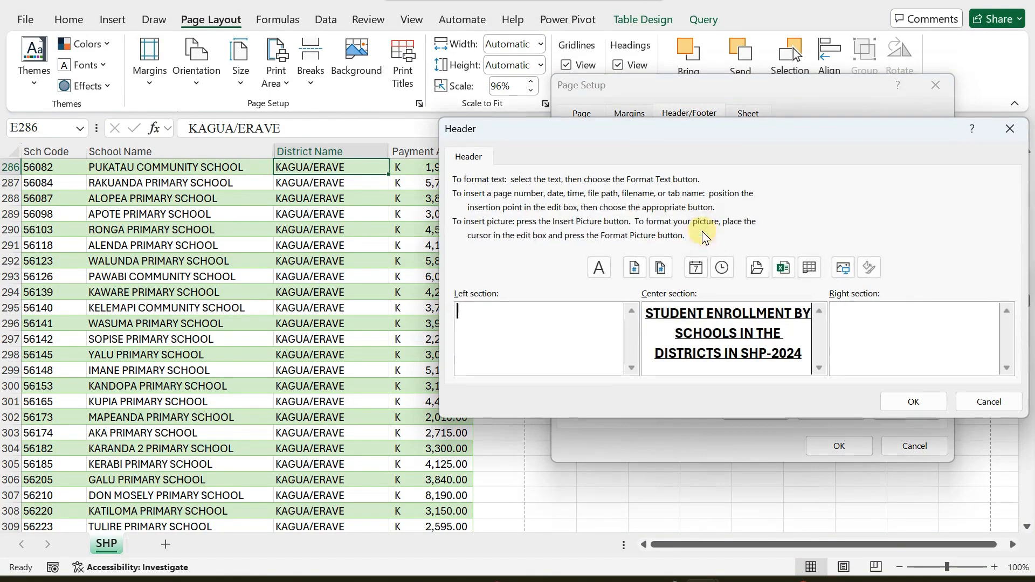
left_click(913, 402)
Make the centred 'Page 1 of ? Pages' footer text bold at size 12 and apply it.
left_click(791, 237)
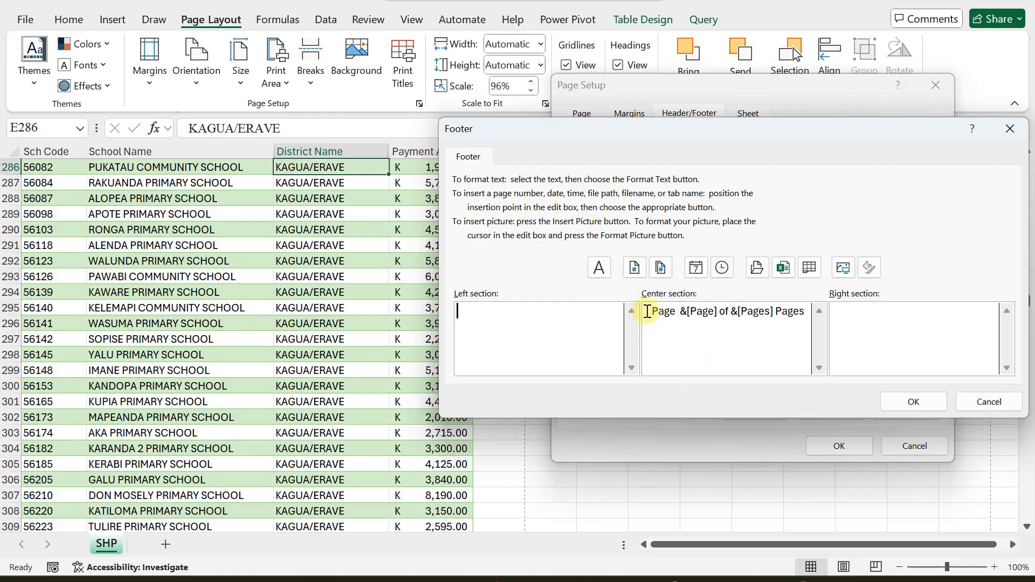
left_click_drag(647, 312, 814, 310)
left_click(597, 270)
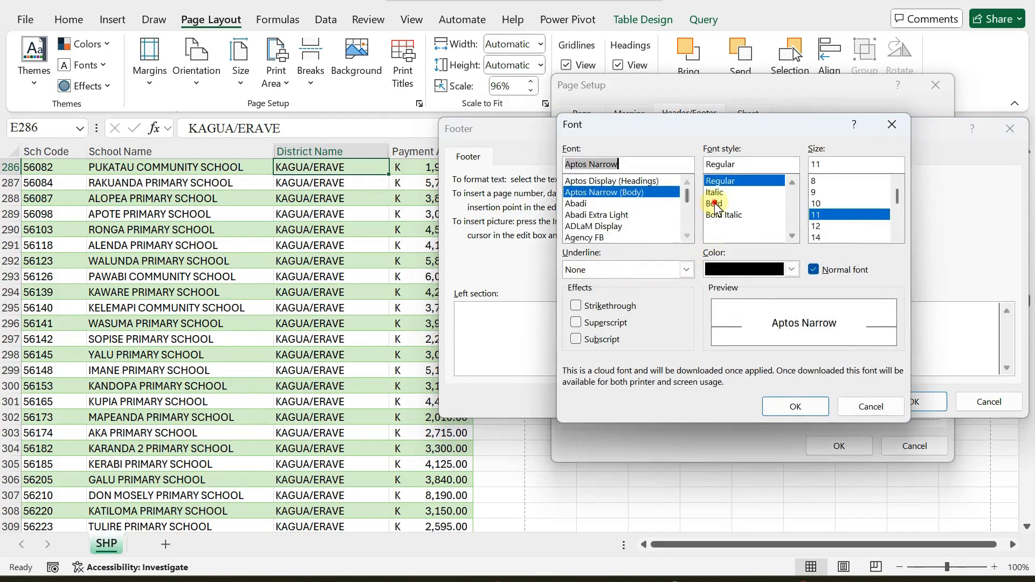
left_click(772, 207)
left_click(817, 226)
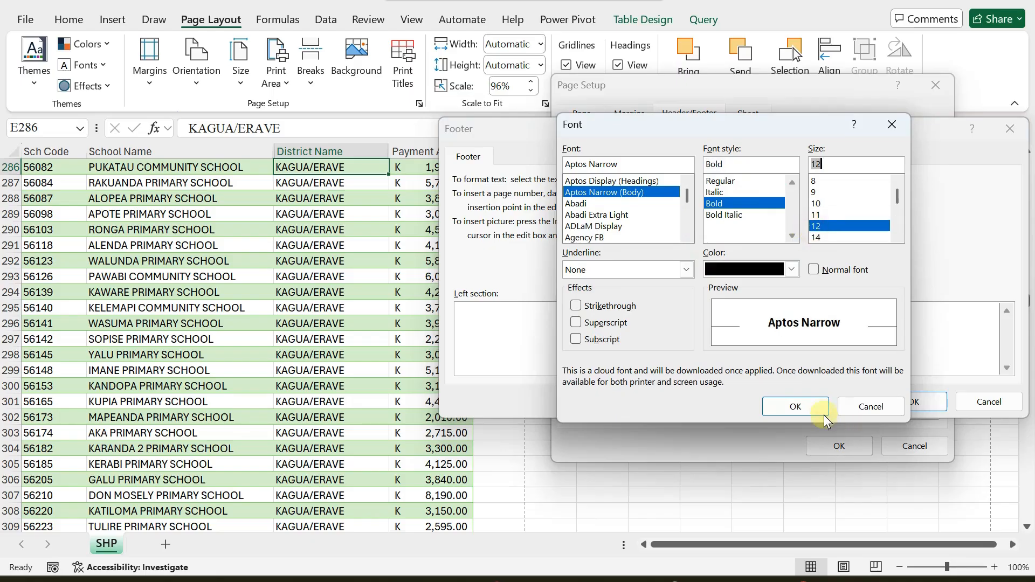
left_click(794, 408)
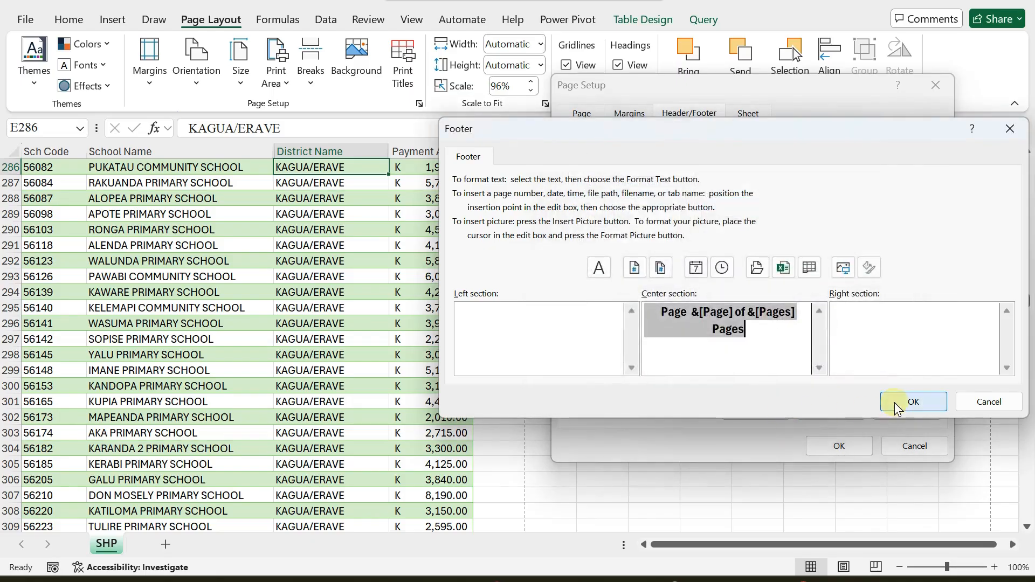
left_click(895, 402)
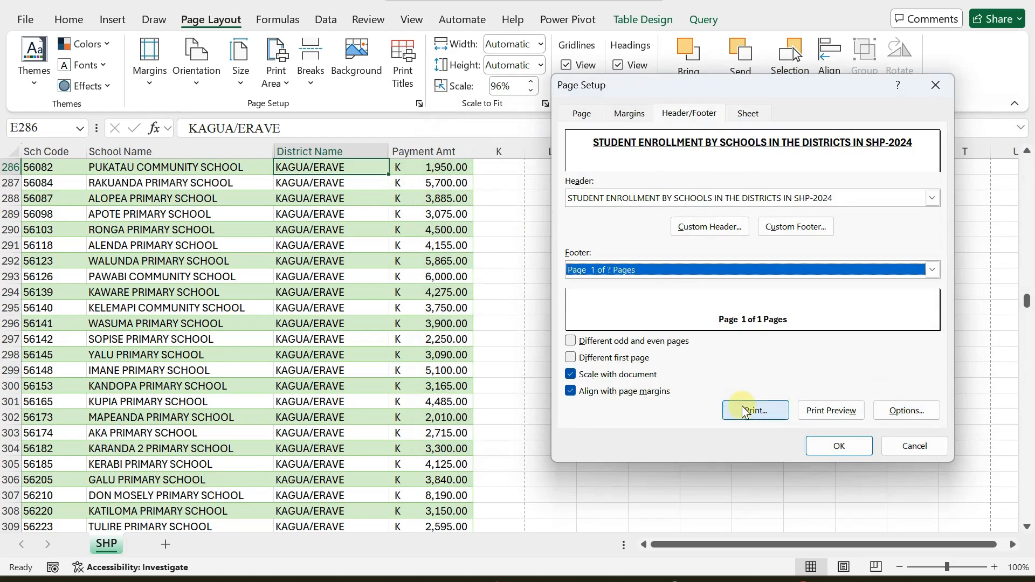
left_click(835, 447)
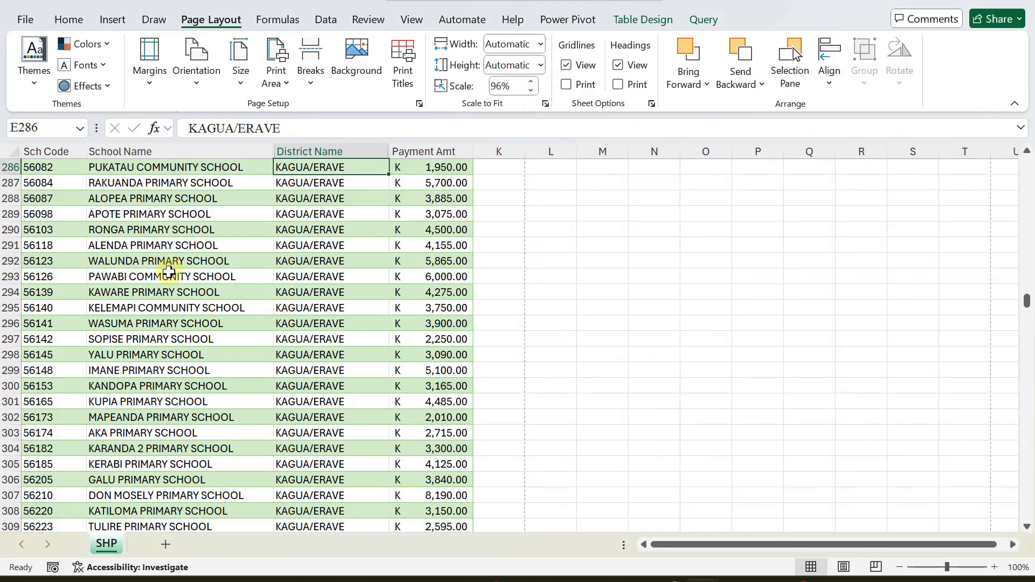
scroll(173, 268, "up", 3)
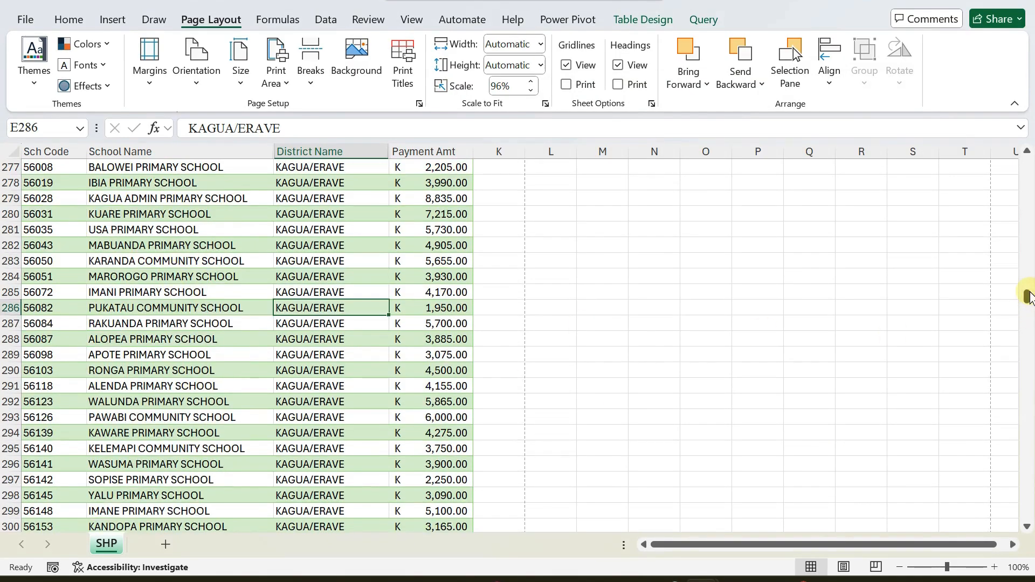
left_click_drag(1029, 295, 1025, 125)
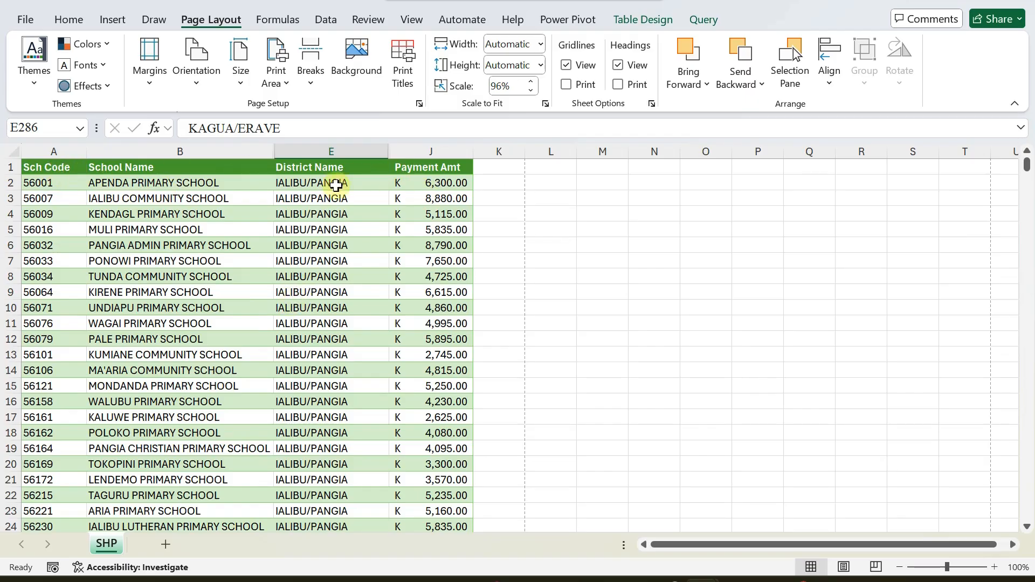
Reset the rows-to-repeat-at-top print title to row 1 and apply it.
left_click(402, 58)
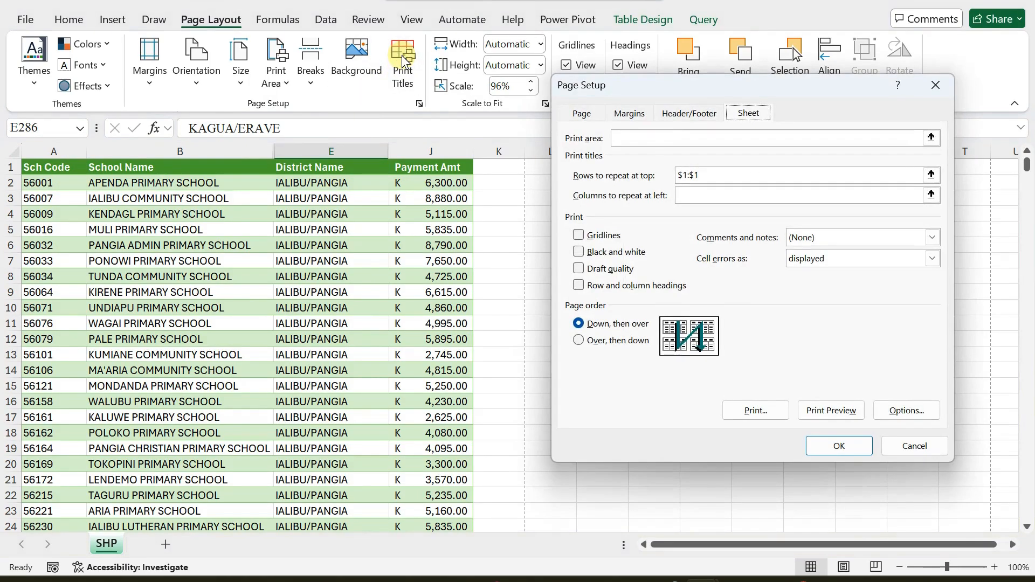
left_click(725, 180)
key("BackSpace")
key("BackSpace")
key("BackSpace")
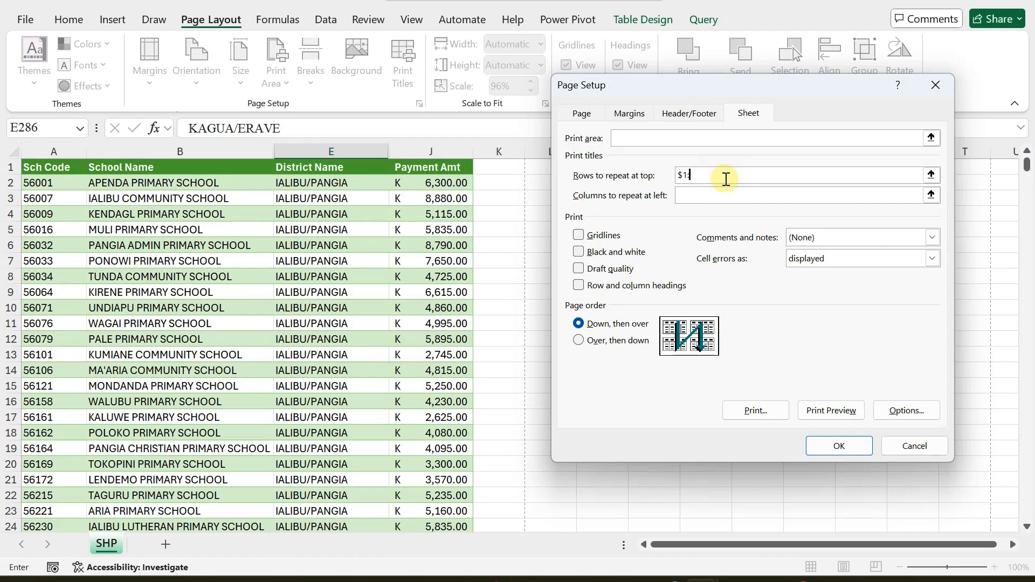
left_click(6, 163)
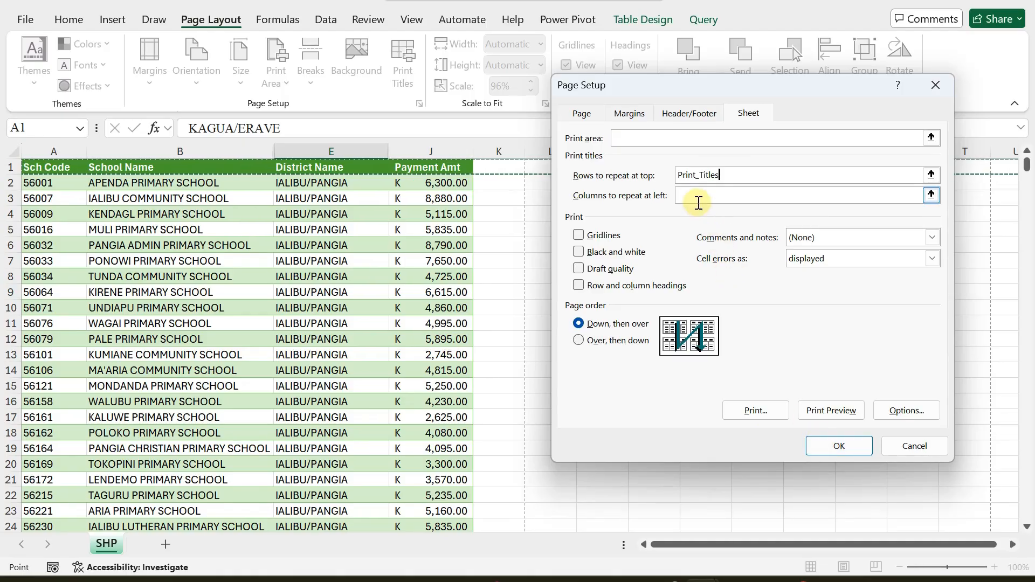
key("BackSpace")
key("BackSpace")
key("BackSpace")
key("BackSpace")
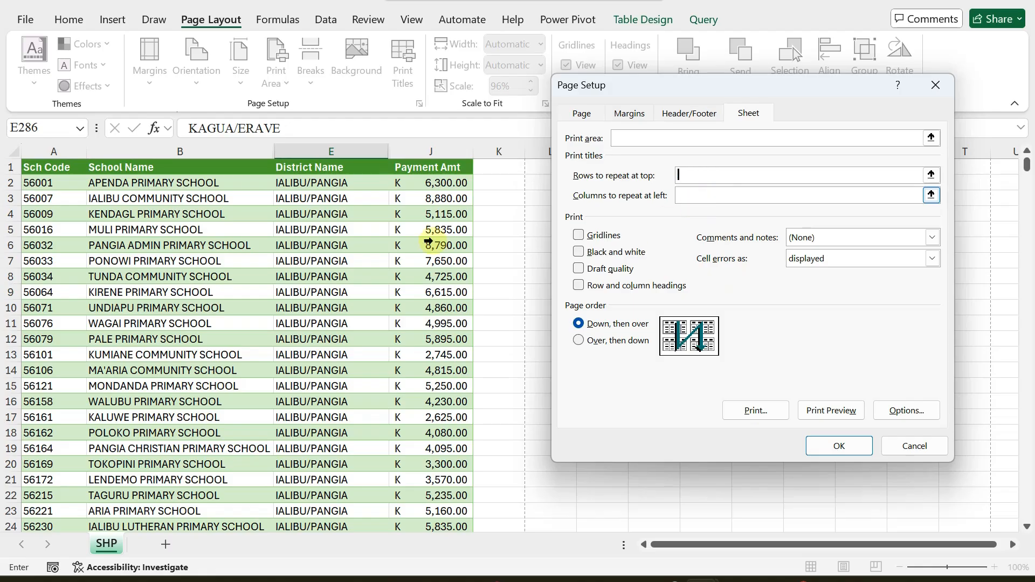
left_click(18, 166)
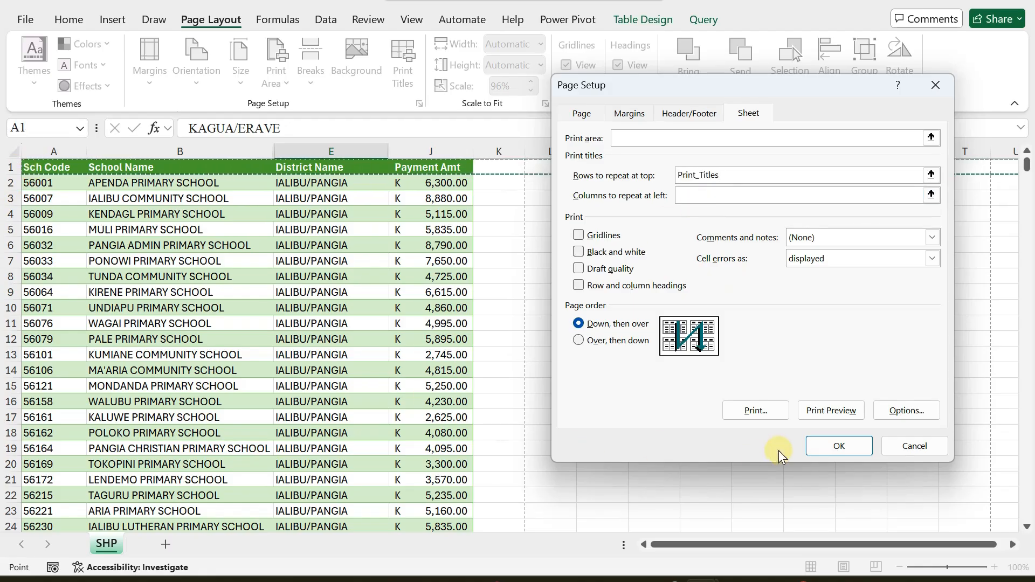
left_click(825, 449)
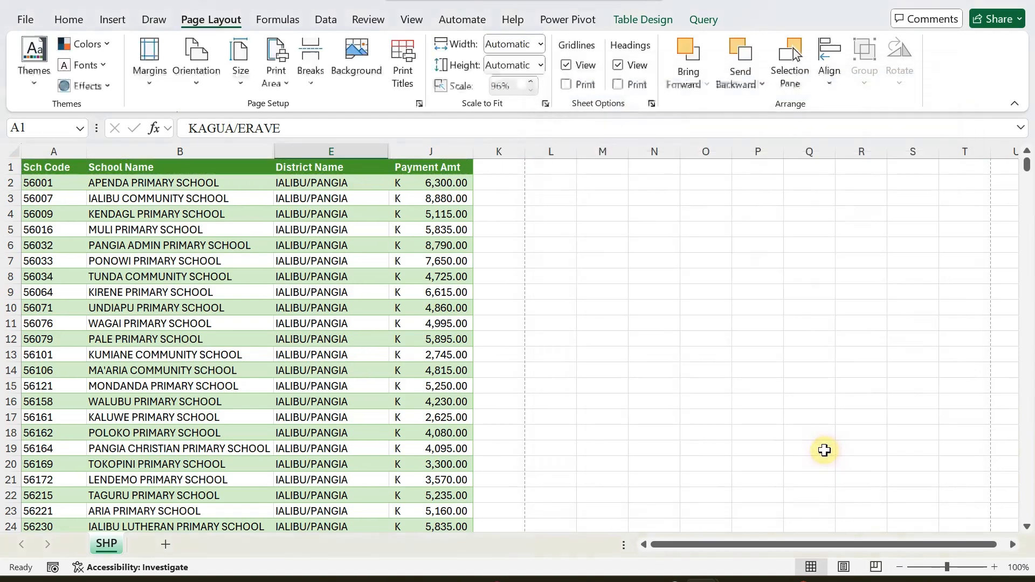
left_click(25, 20)
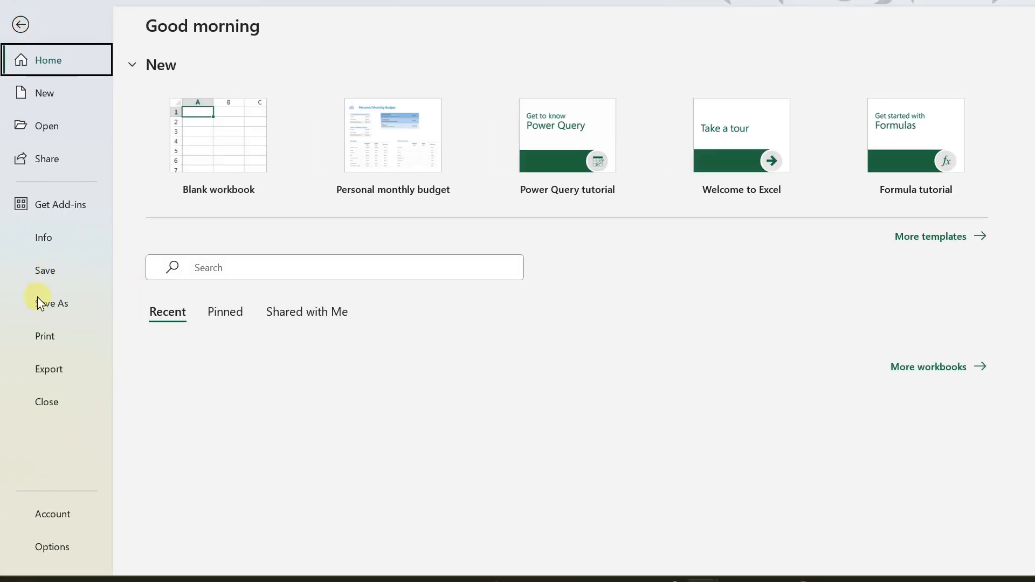
left_click(45, 345)
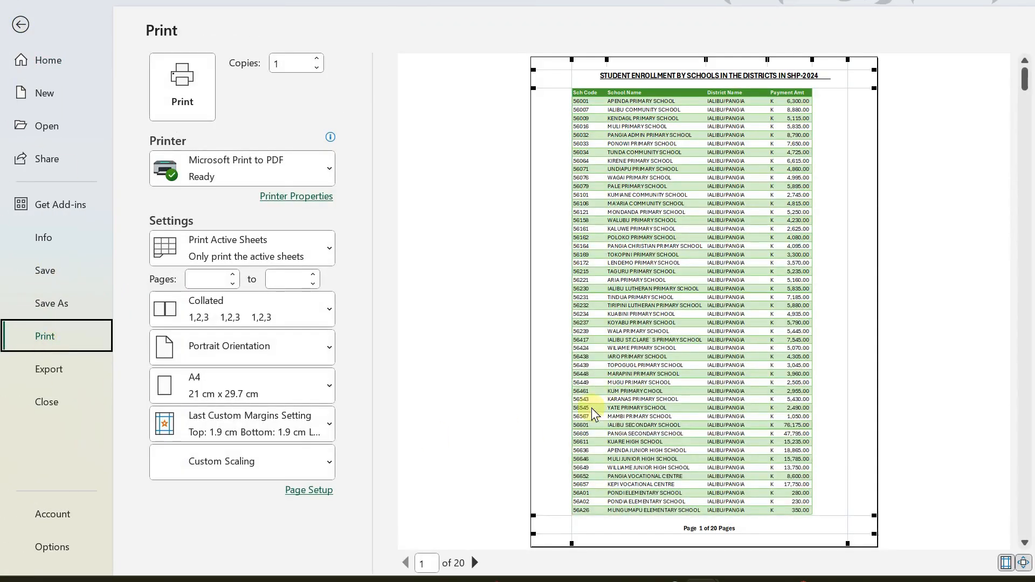
left_click(475, 563)
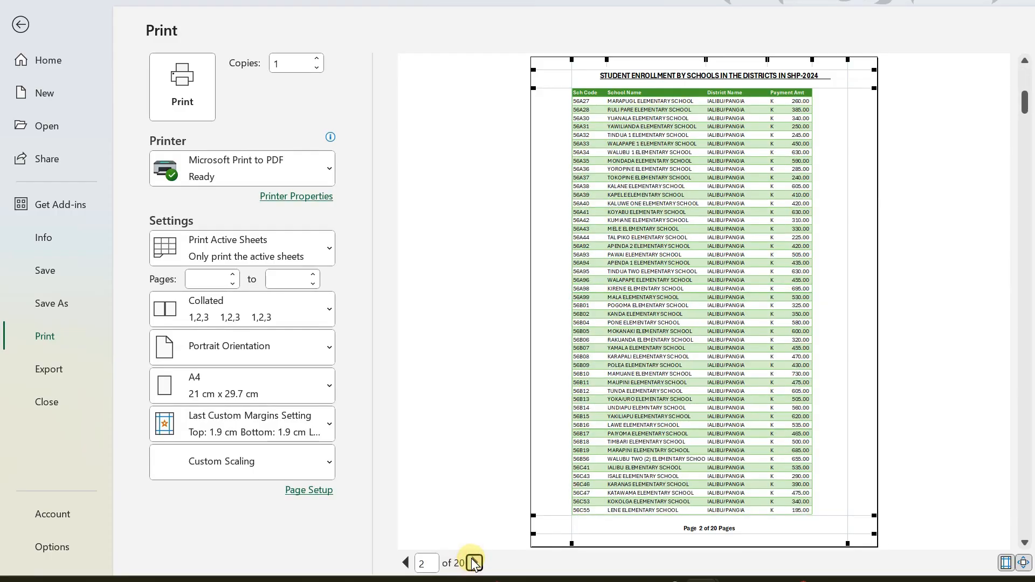
left_click(474, 563)
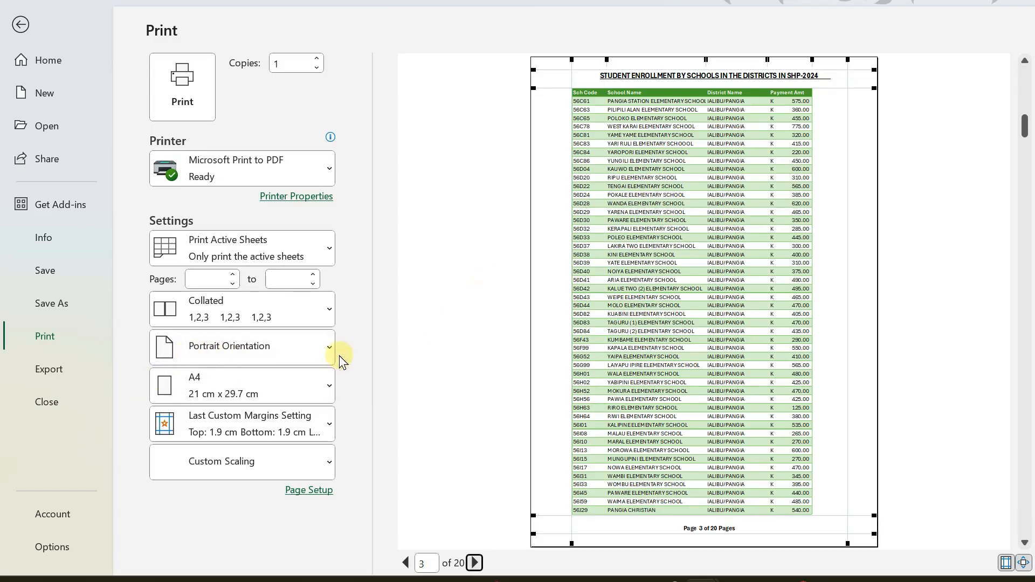
left_click(326, 351)
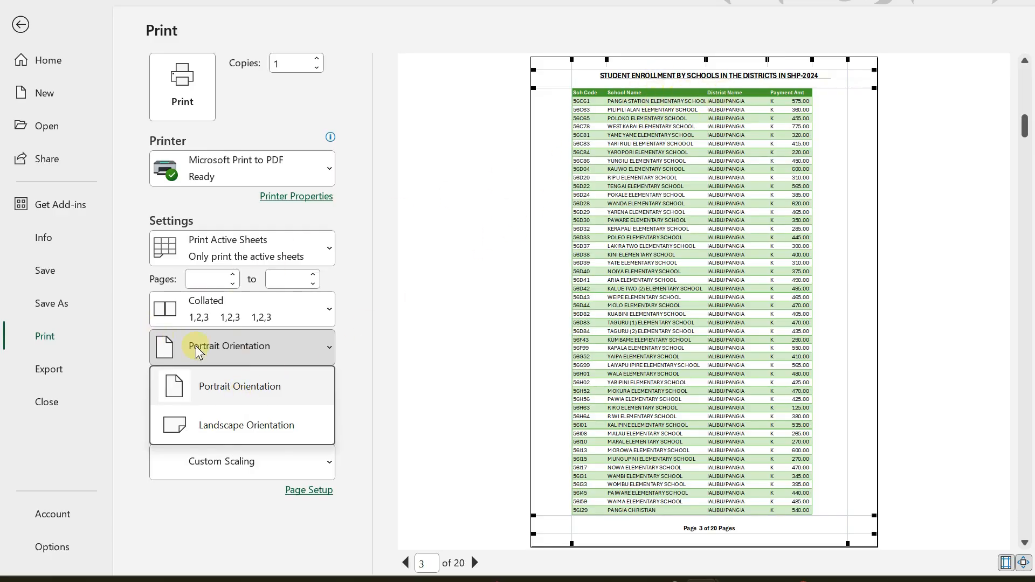
left_click(232, 348)
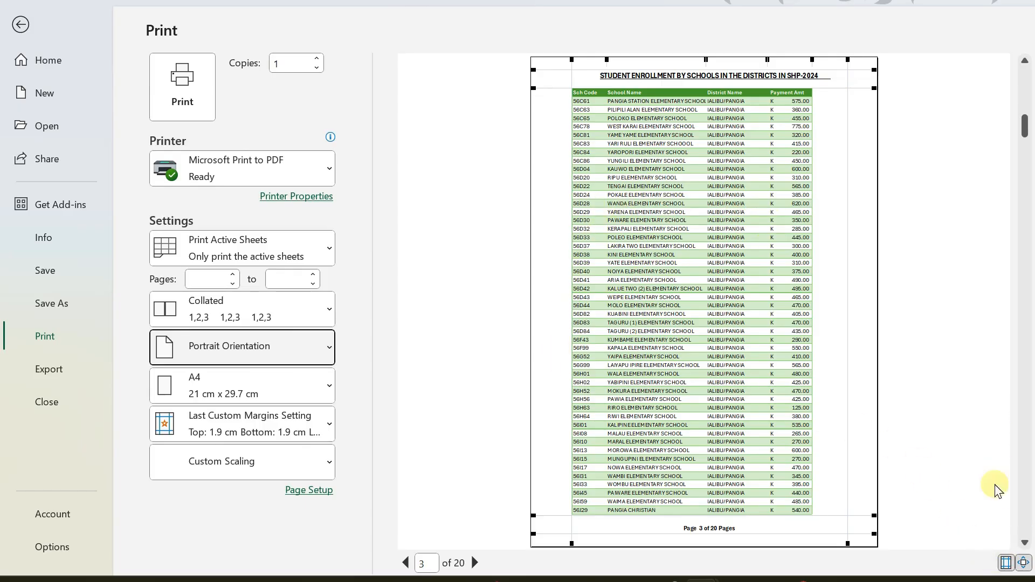
left_click(1006, 562)
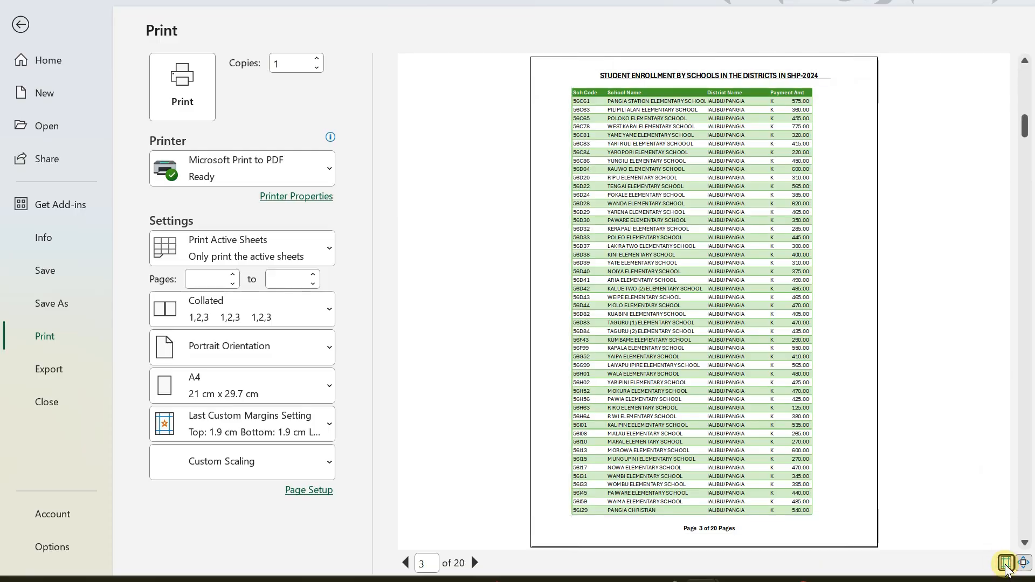
left_click(1006, 563)
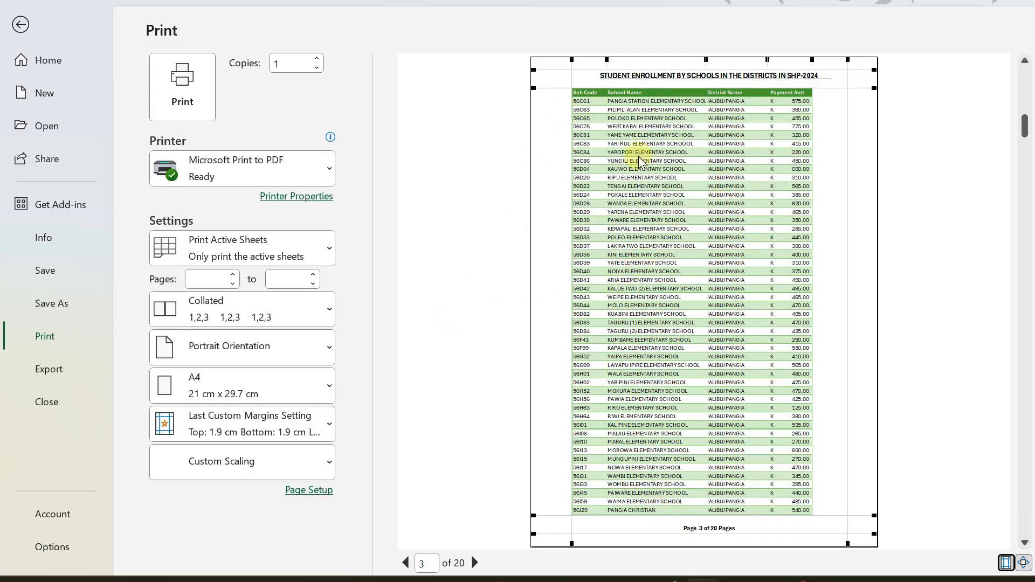
left_click(682, 529)
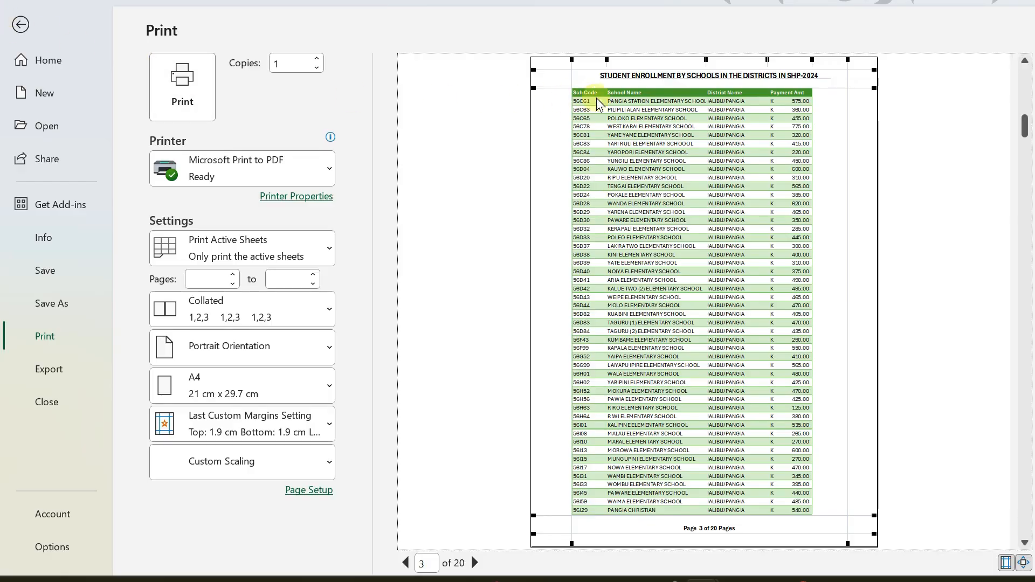
left_click(21, 25)
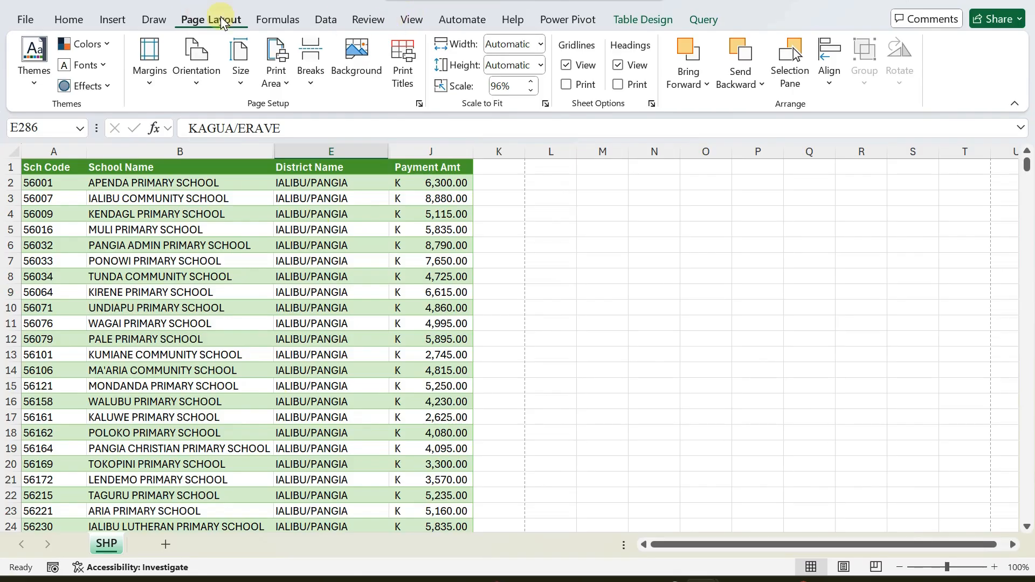
Show the View ribbon commands and select cell B11 in the School Name column.
left_click(408, 19)
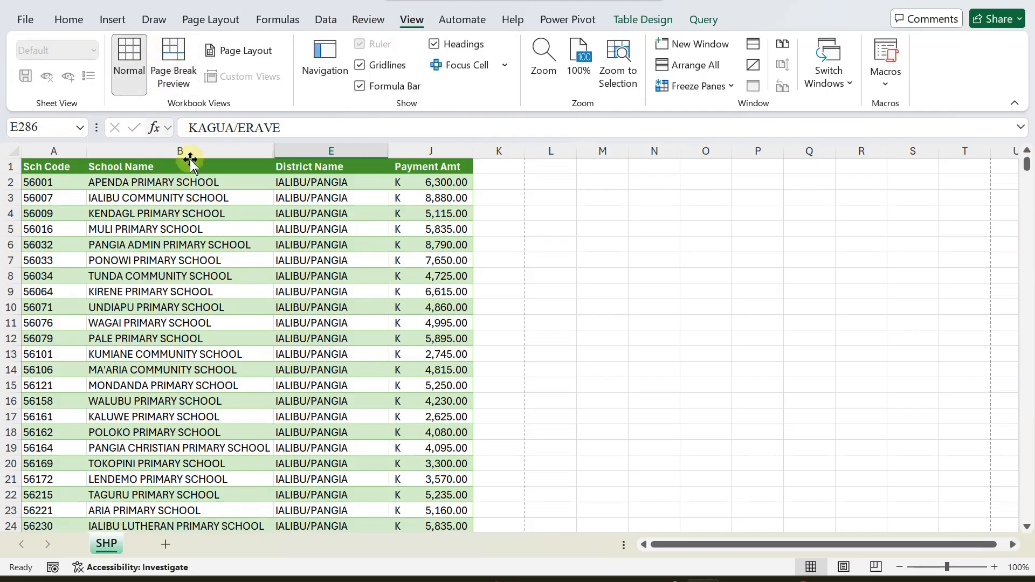
left_click(214, 317)
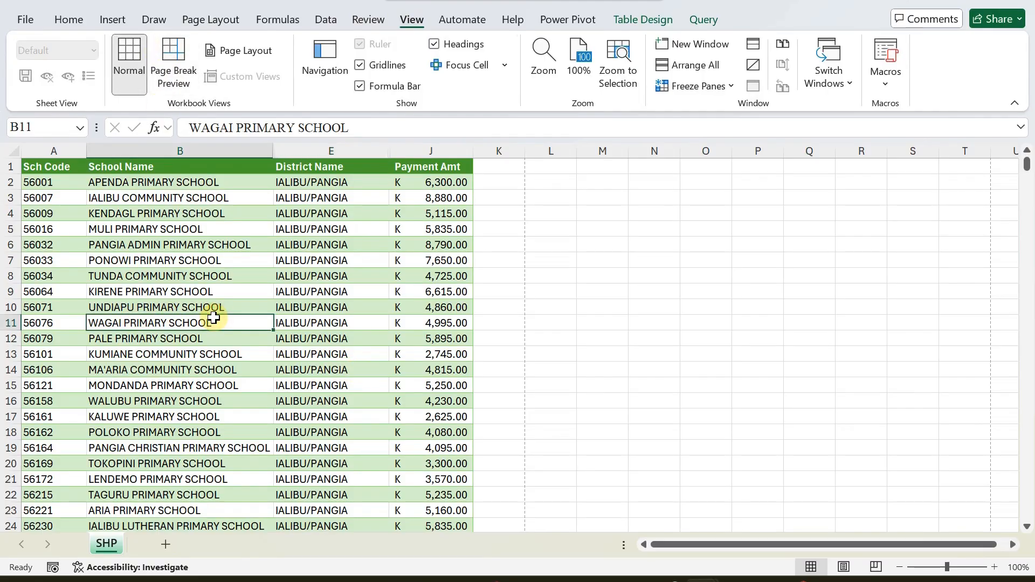